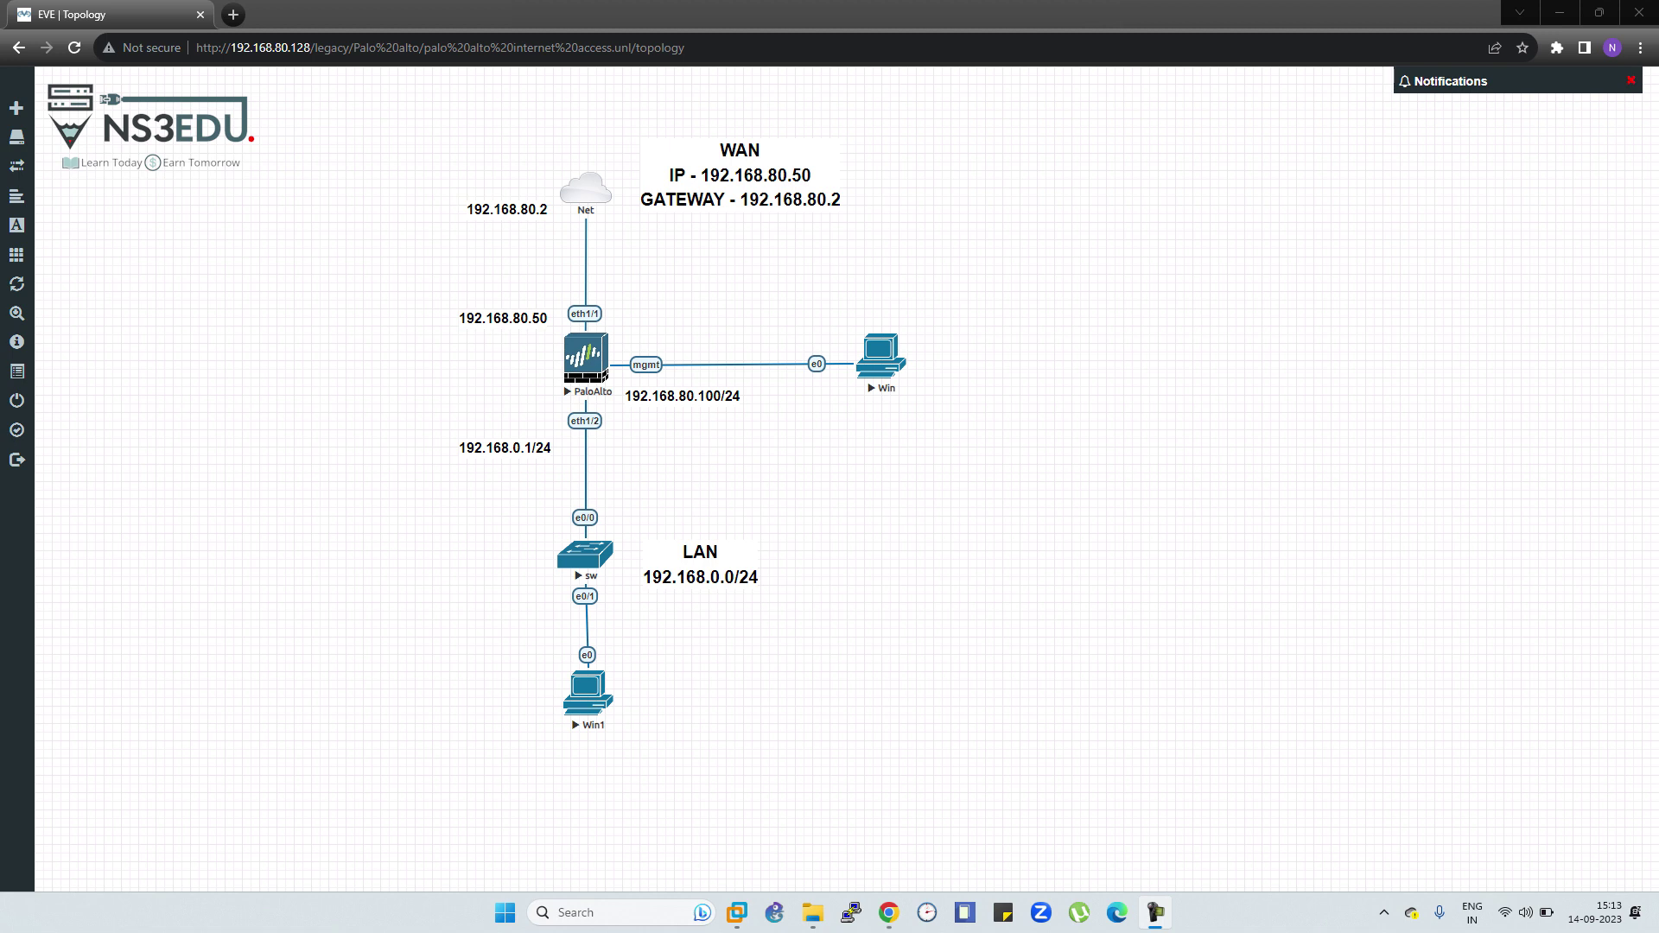
- Point out the LAN subnet, WAN address/gateway and 192.168.80.100/24 management address labels on the topology
left_click(700, 565)
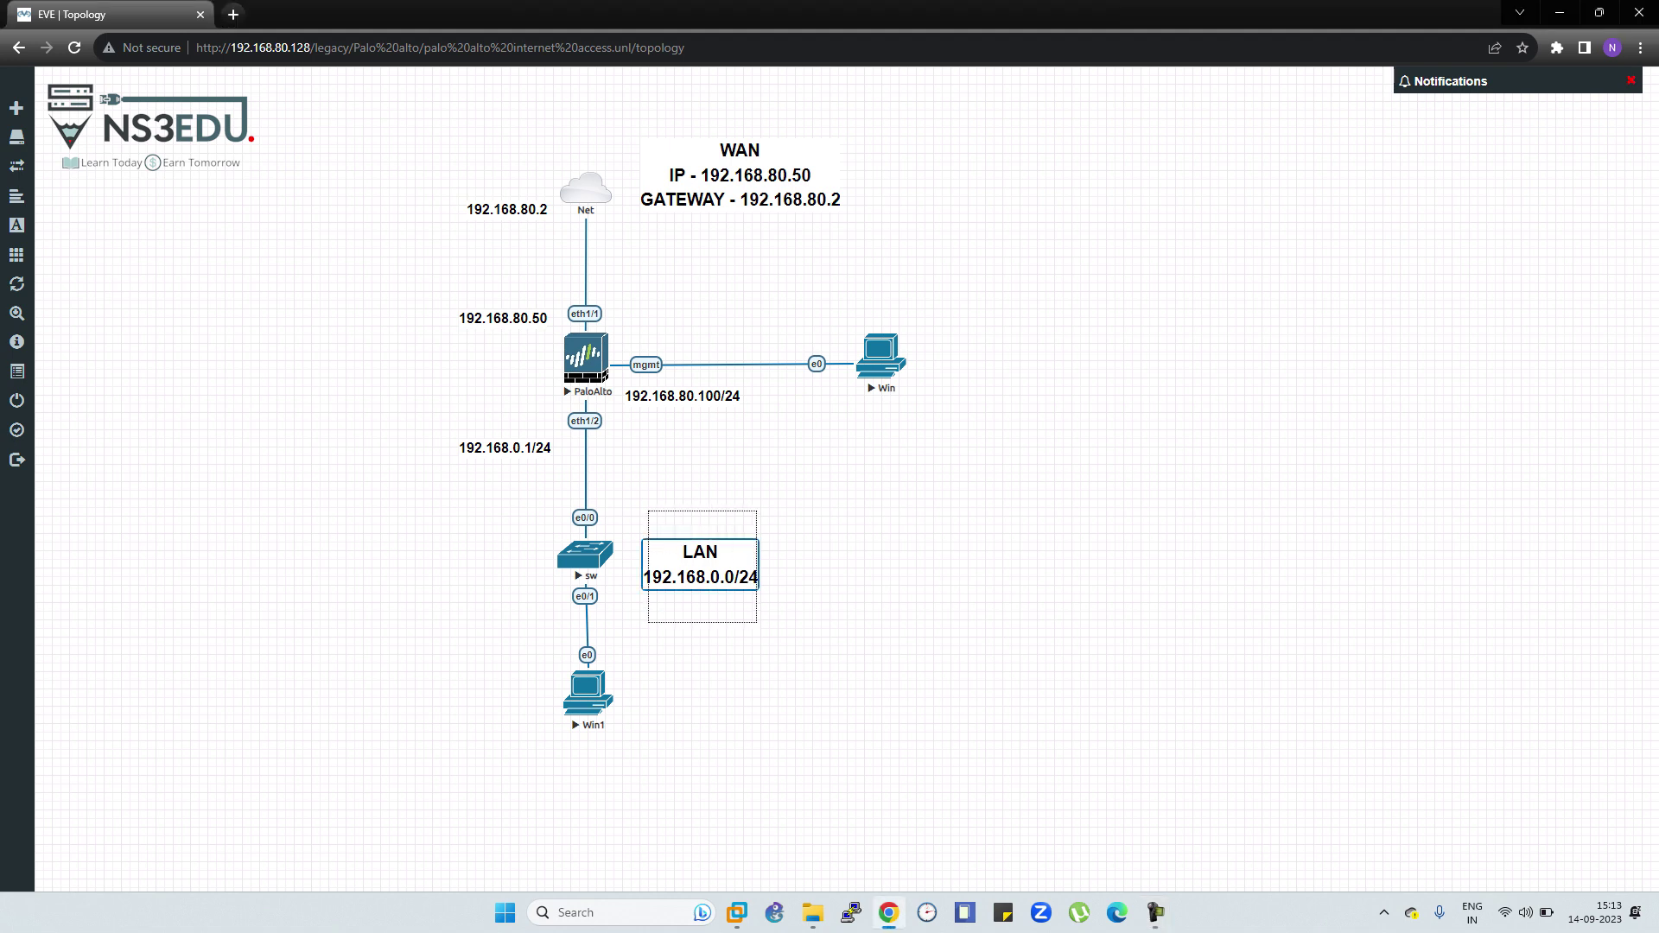
left_click(832, 199)
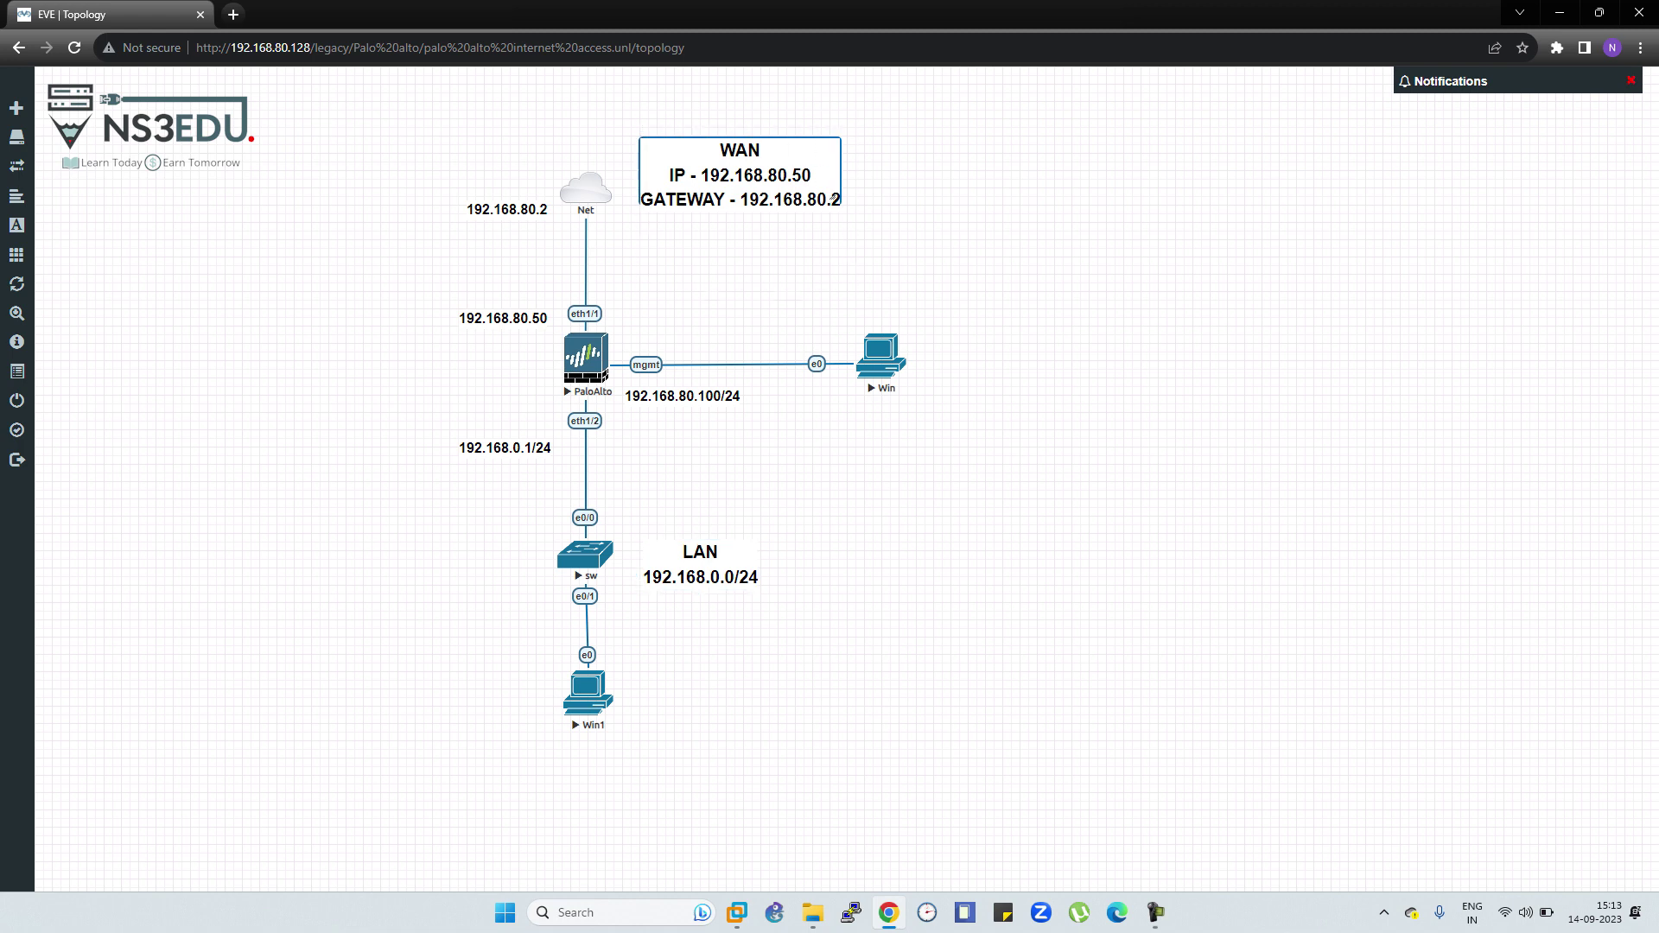
left_click(683, 398)
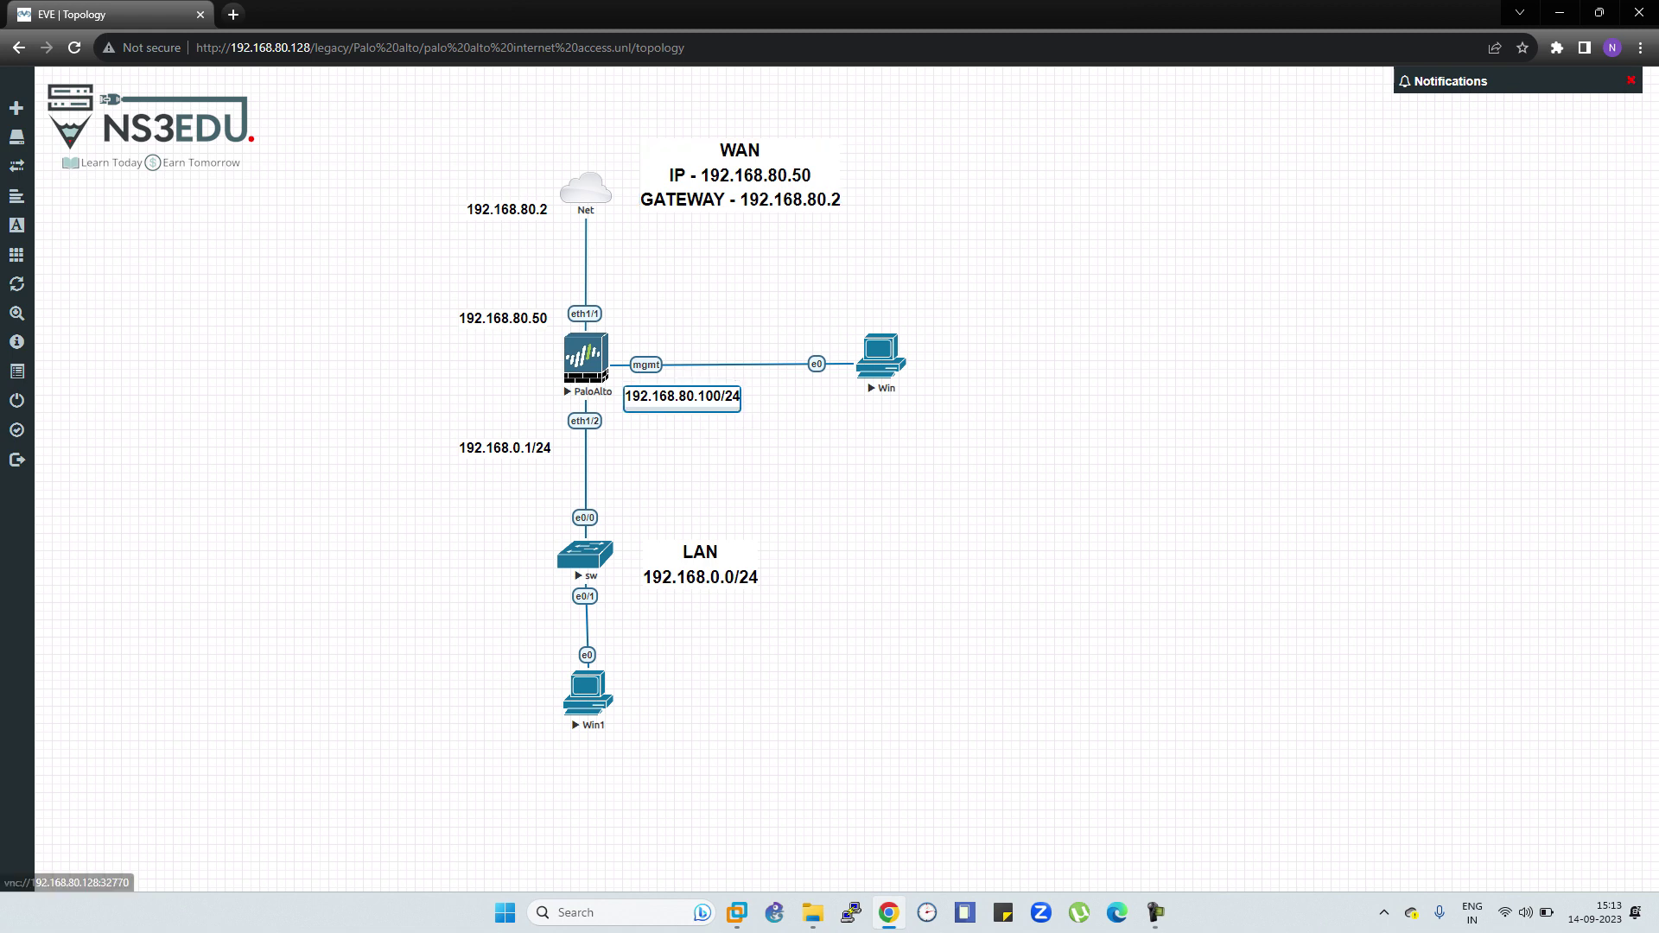
key("Escape")
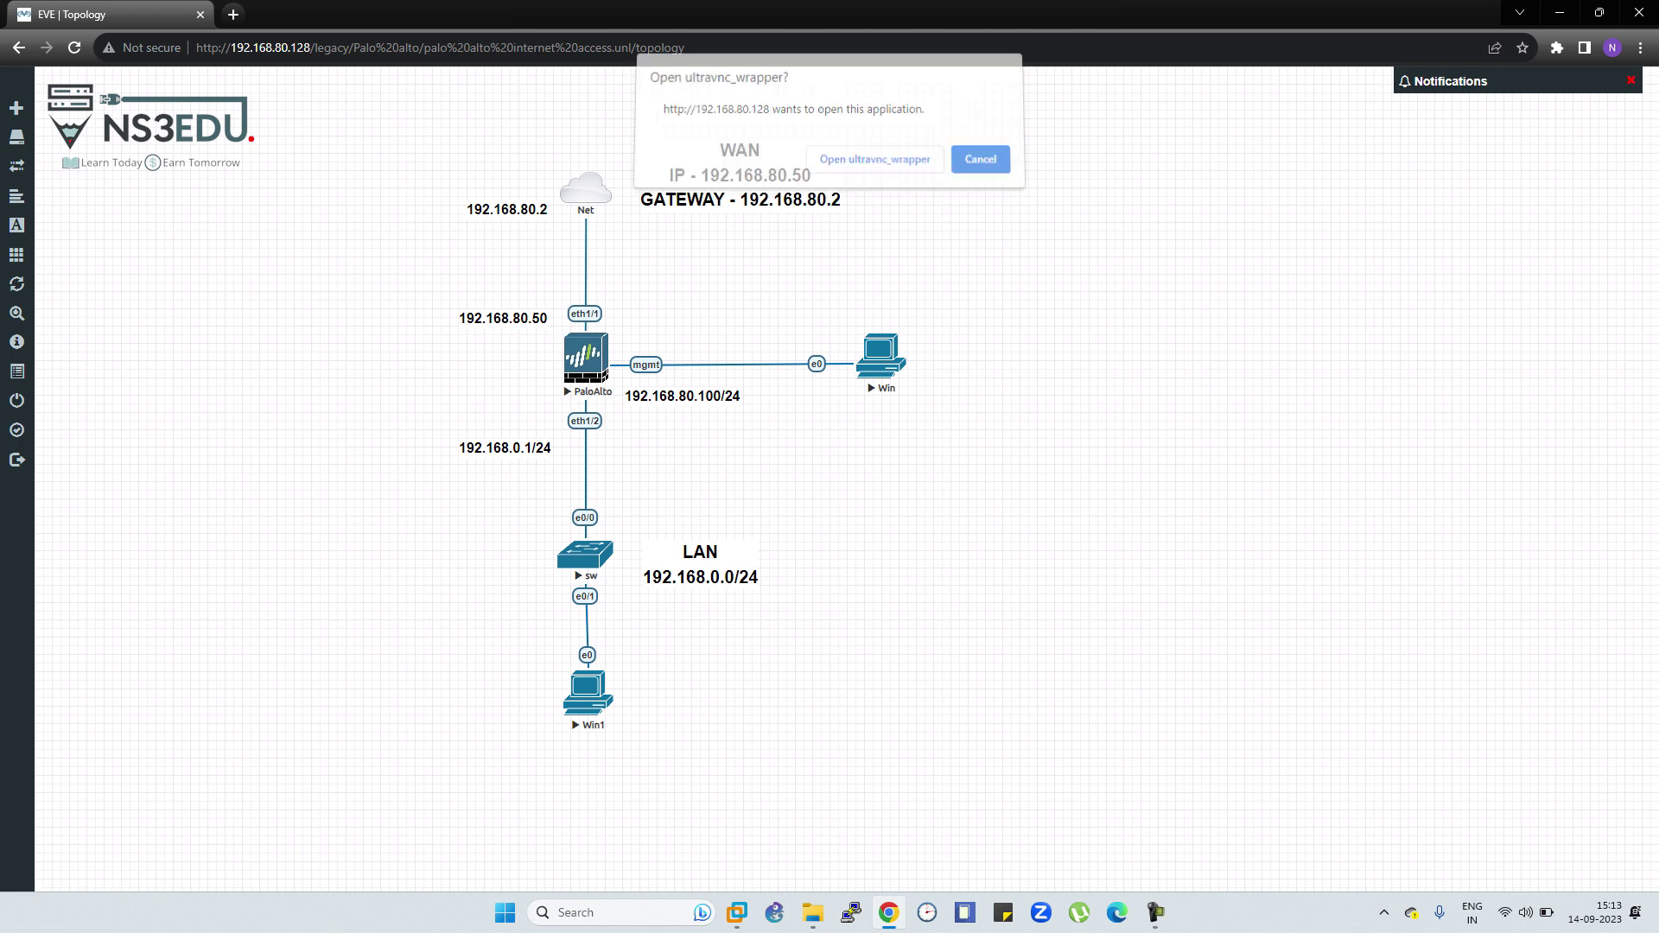
key("Return")
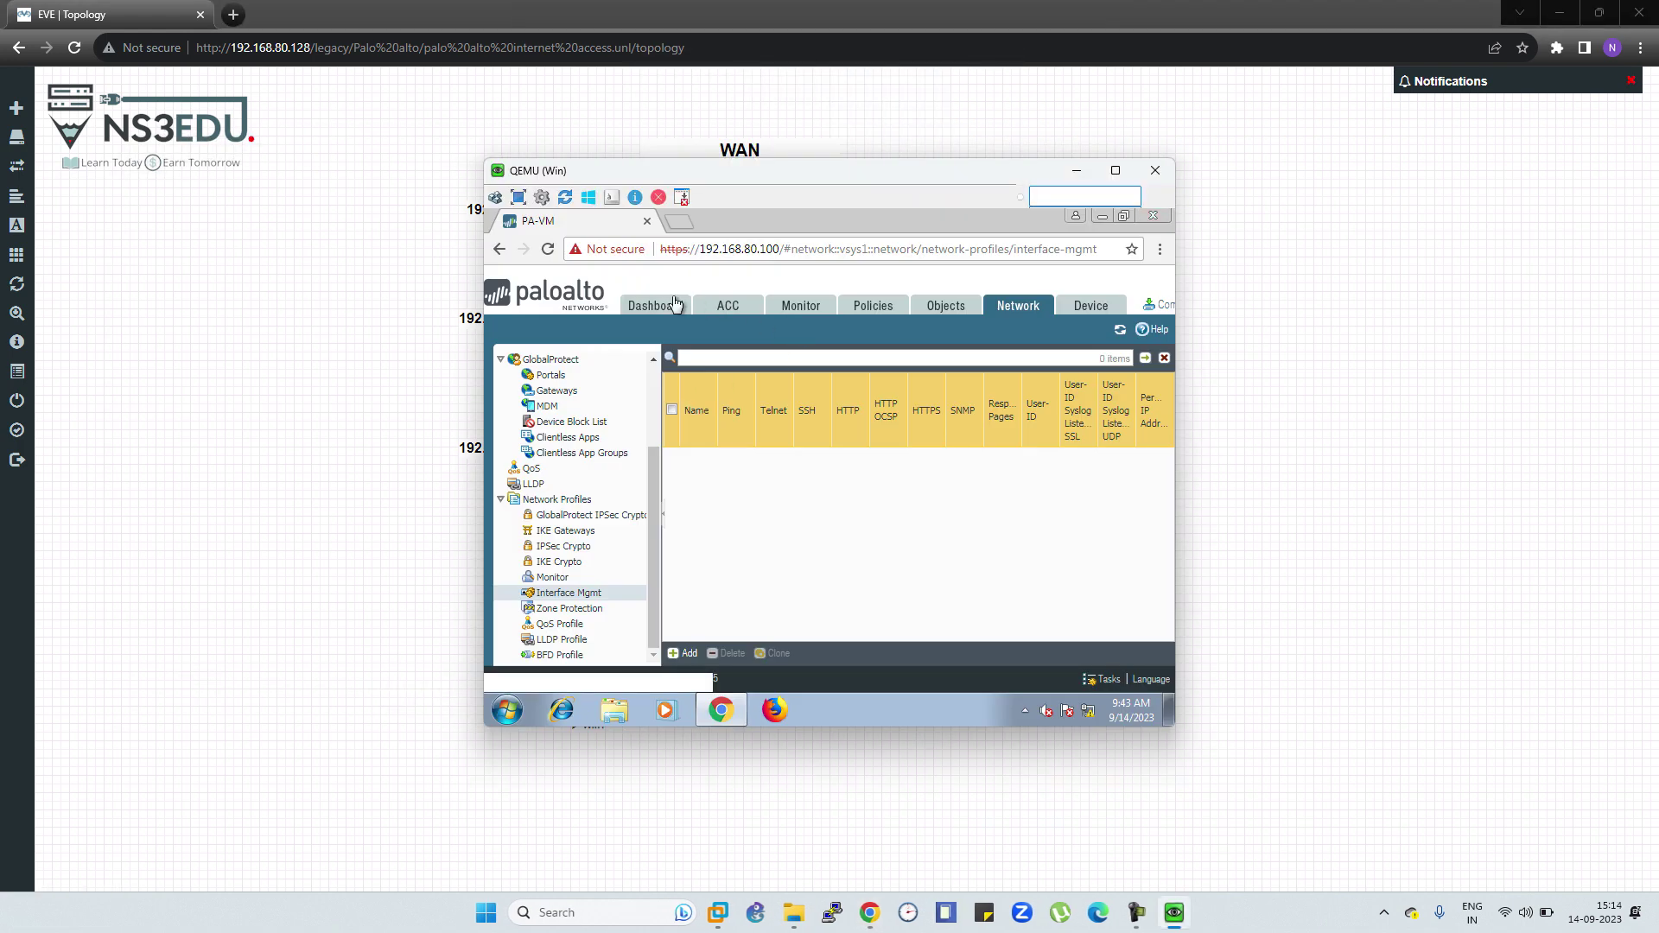
left_click(666, 303)
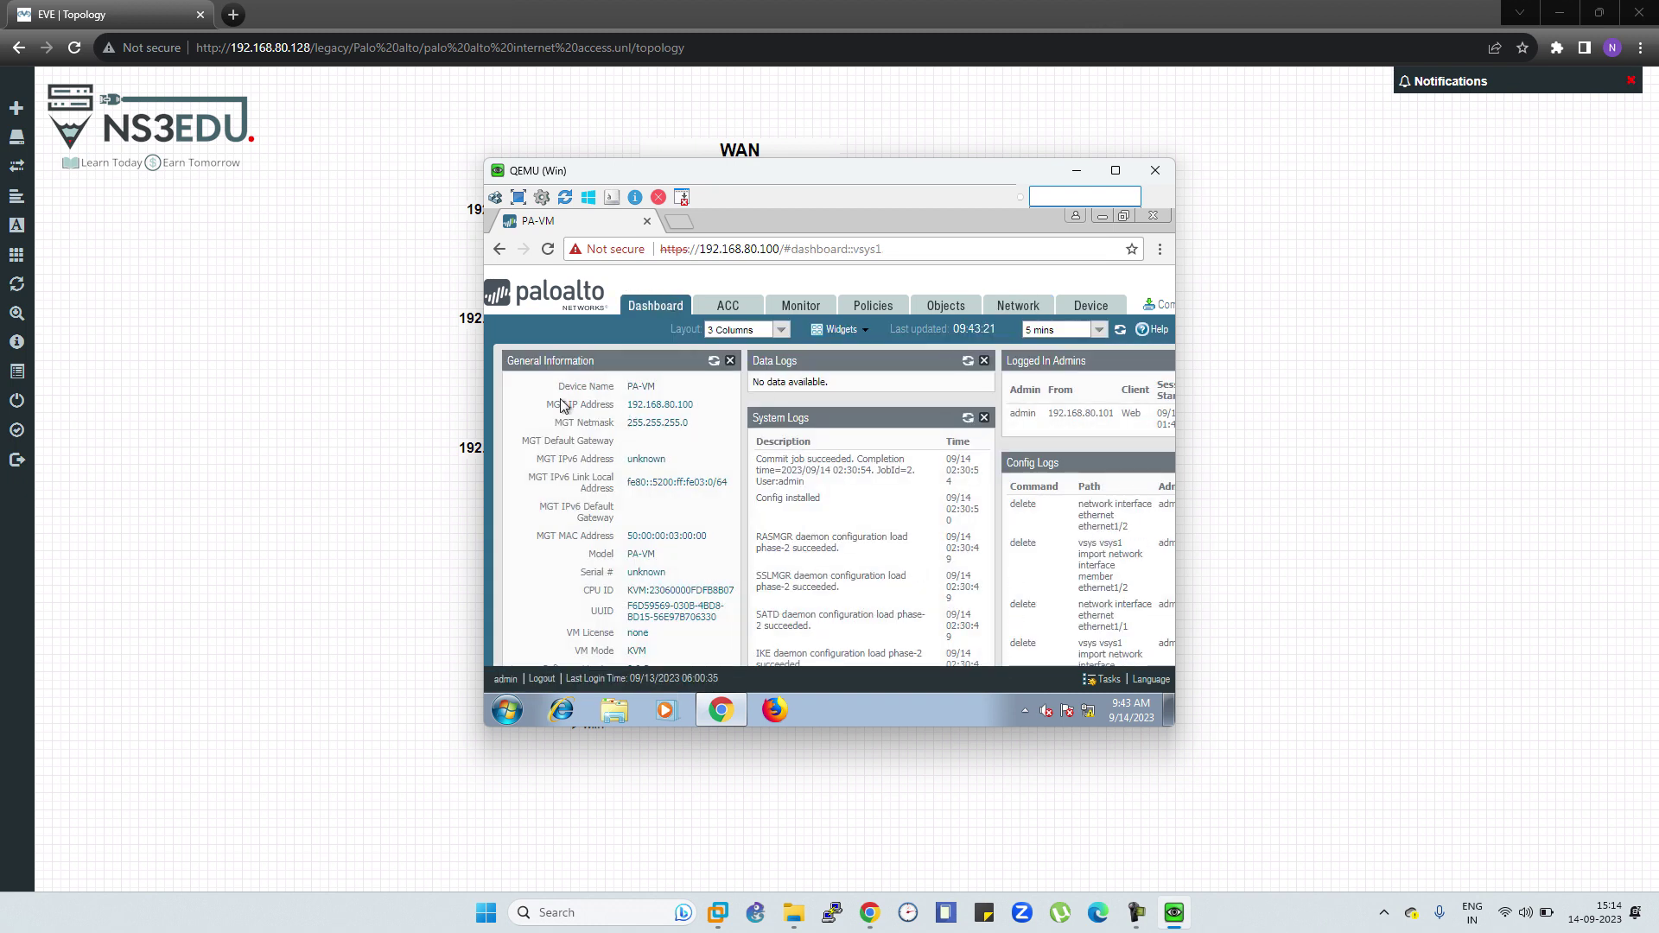
left_click_drag(545, 403, 701, 422)
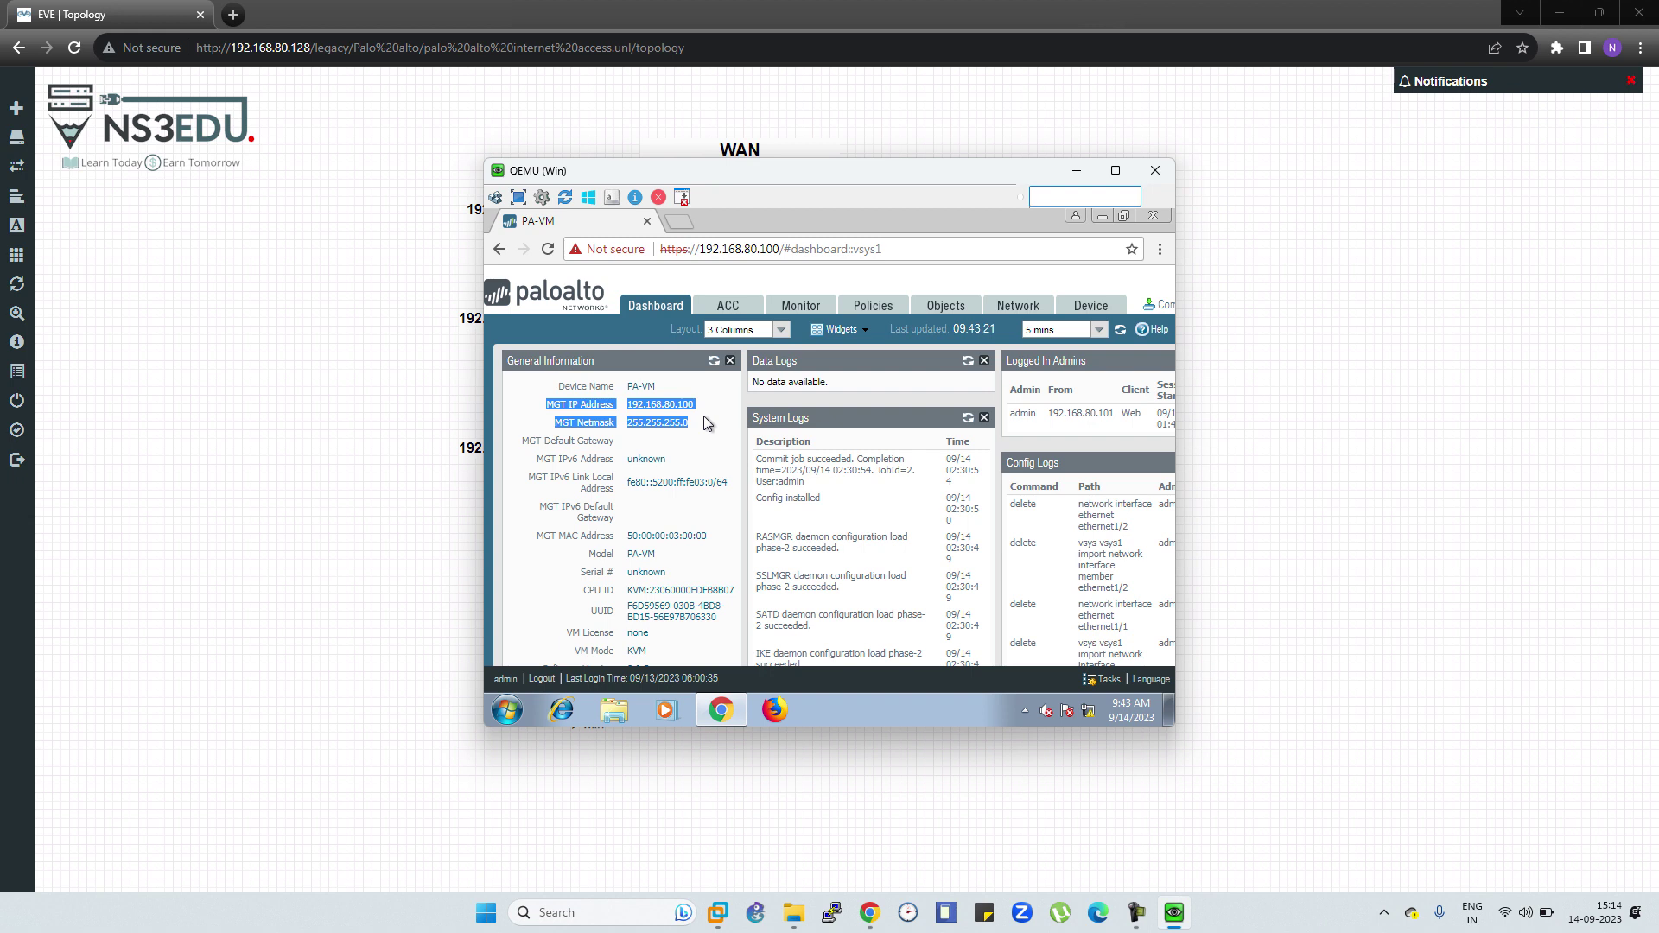
left_click(1026, 306)
scroll(588, 449, "up", 3)
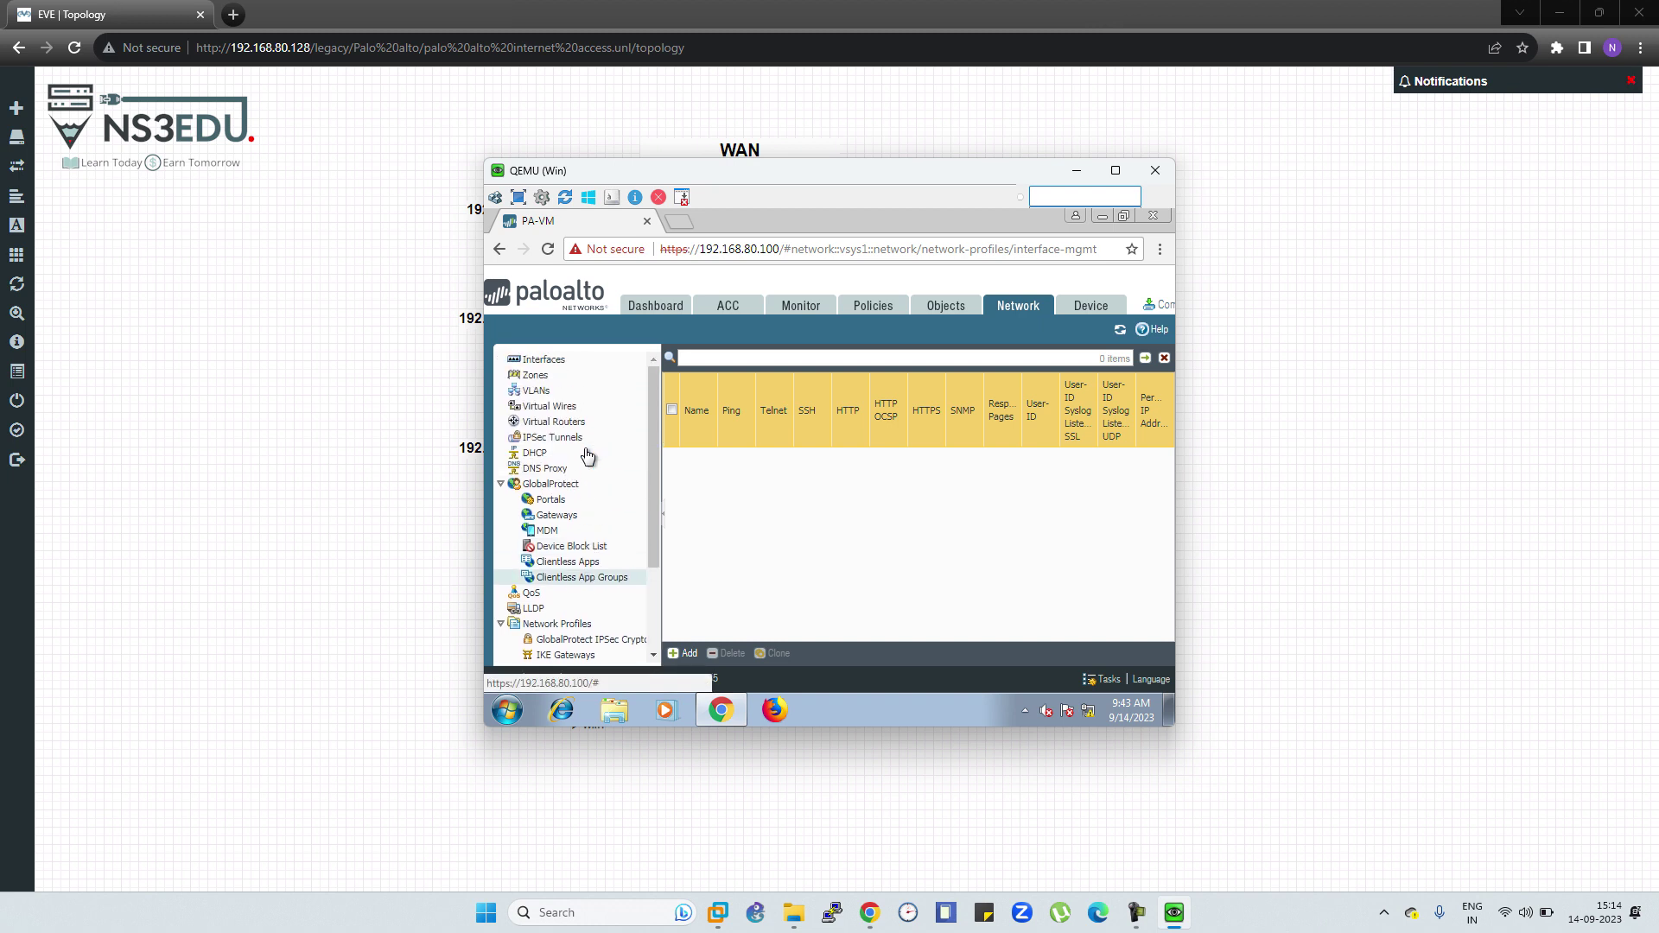
- Add two Layer3 zones, LAN and WAN, under Network > Zones
left_click(554, 384)
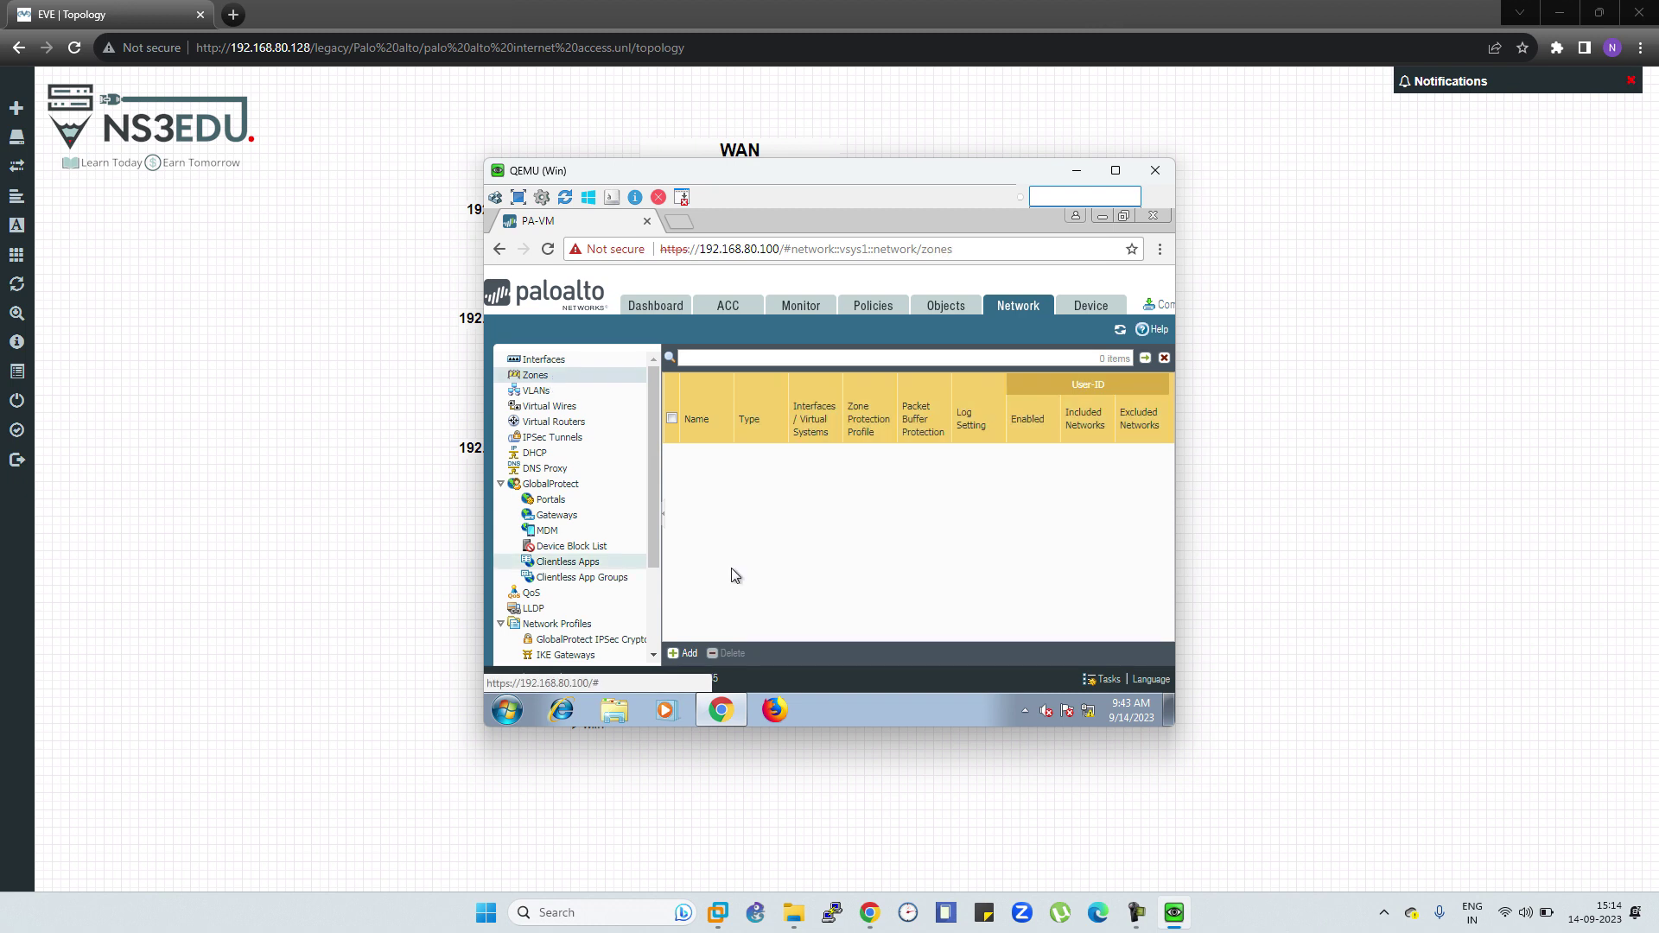
left_click(683, 654)
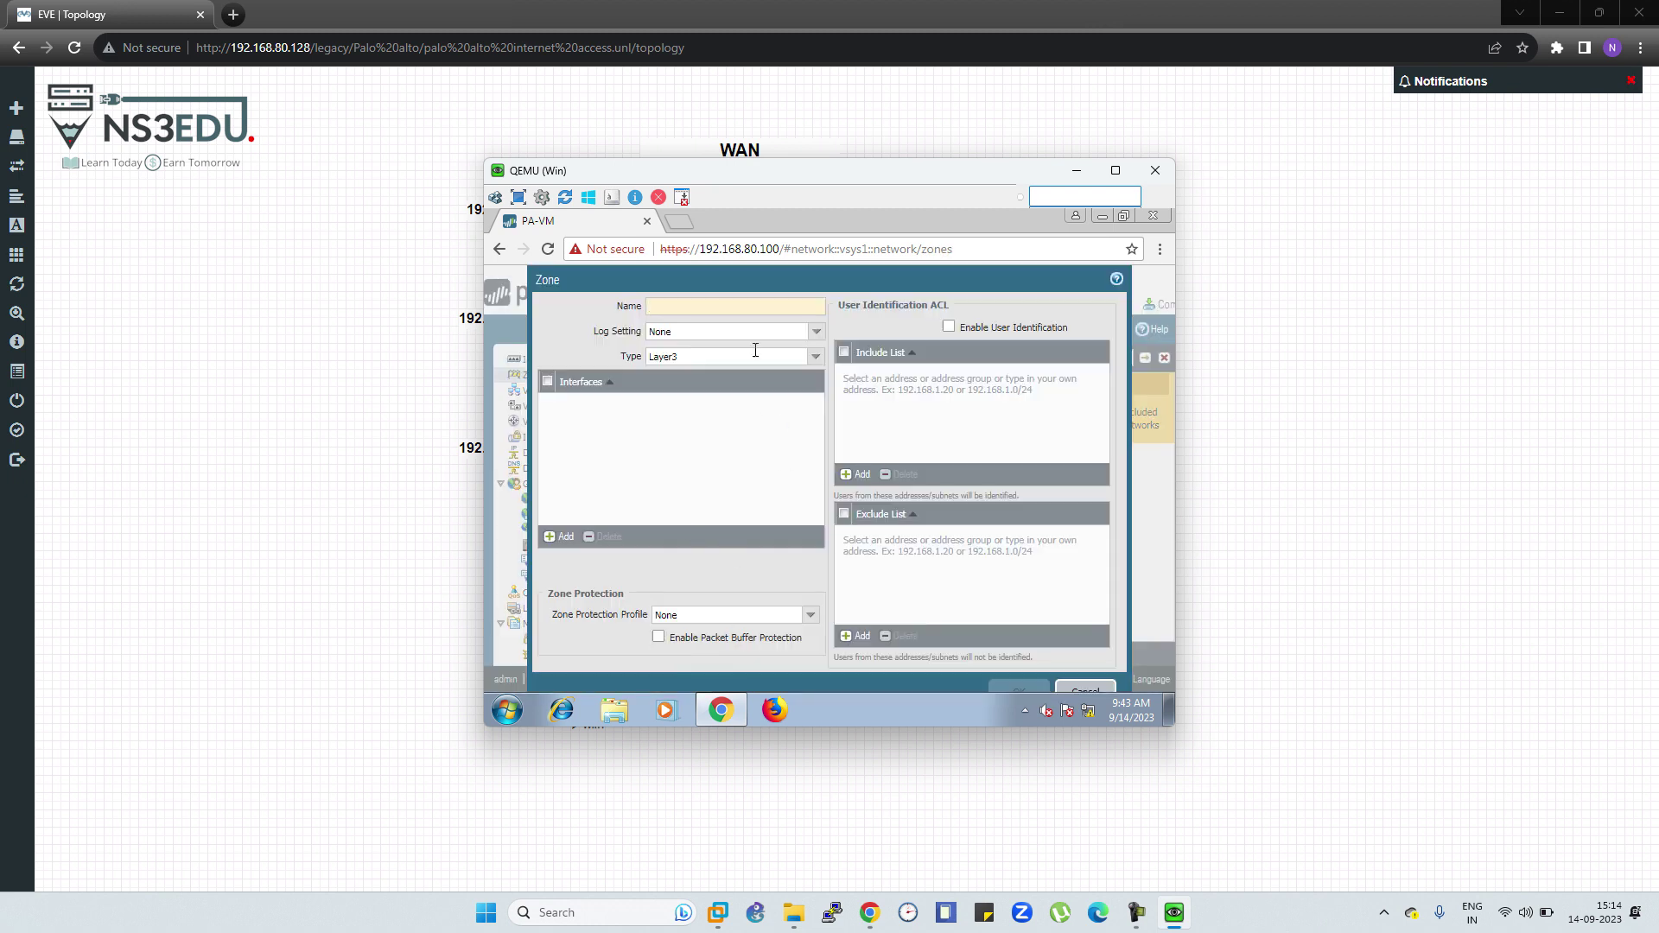
type("LAN")
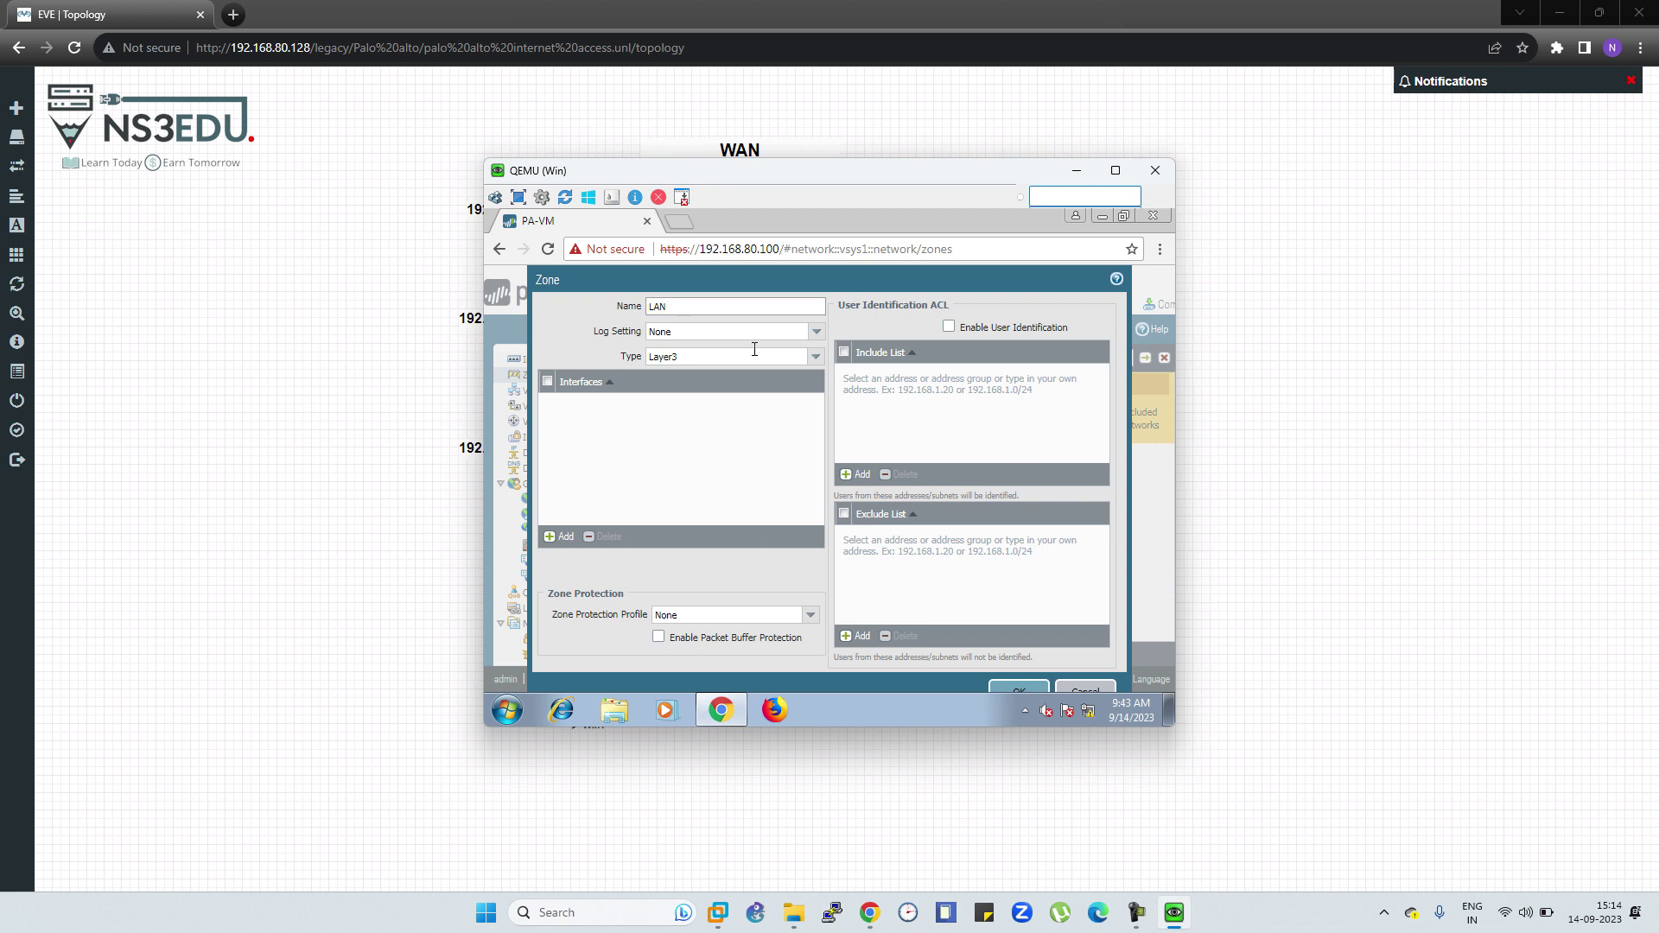
left_click(815, 357)
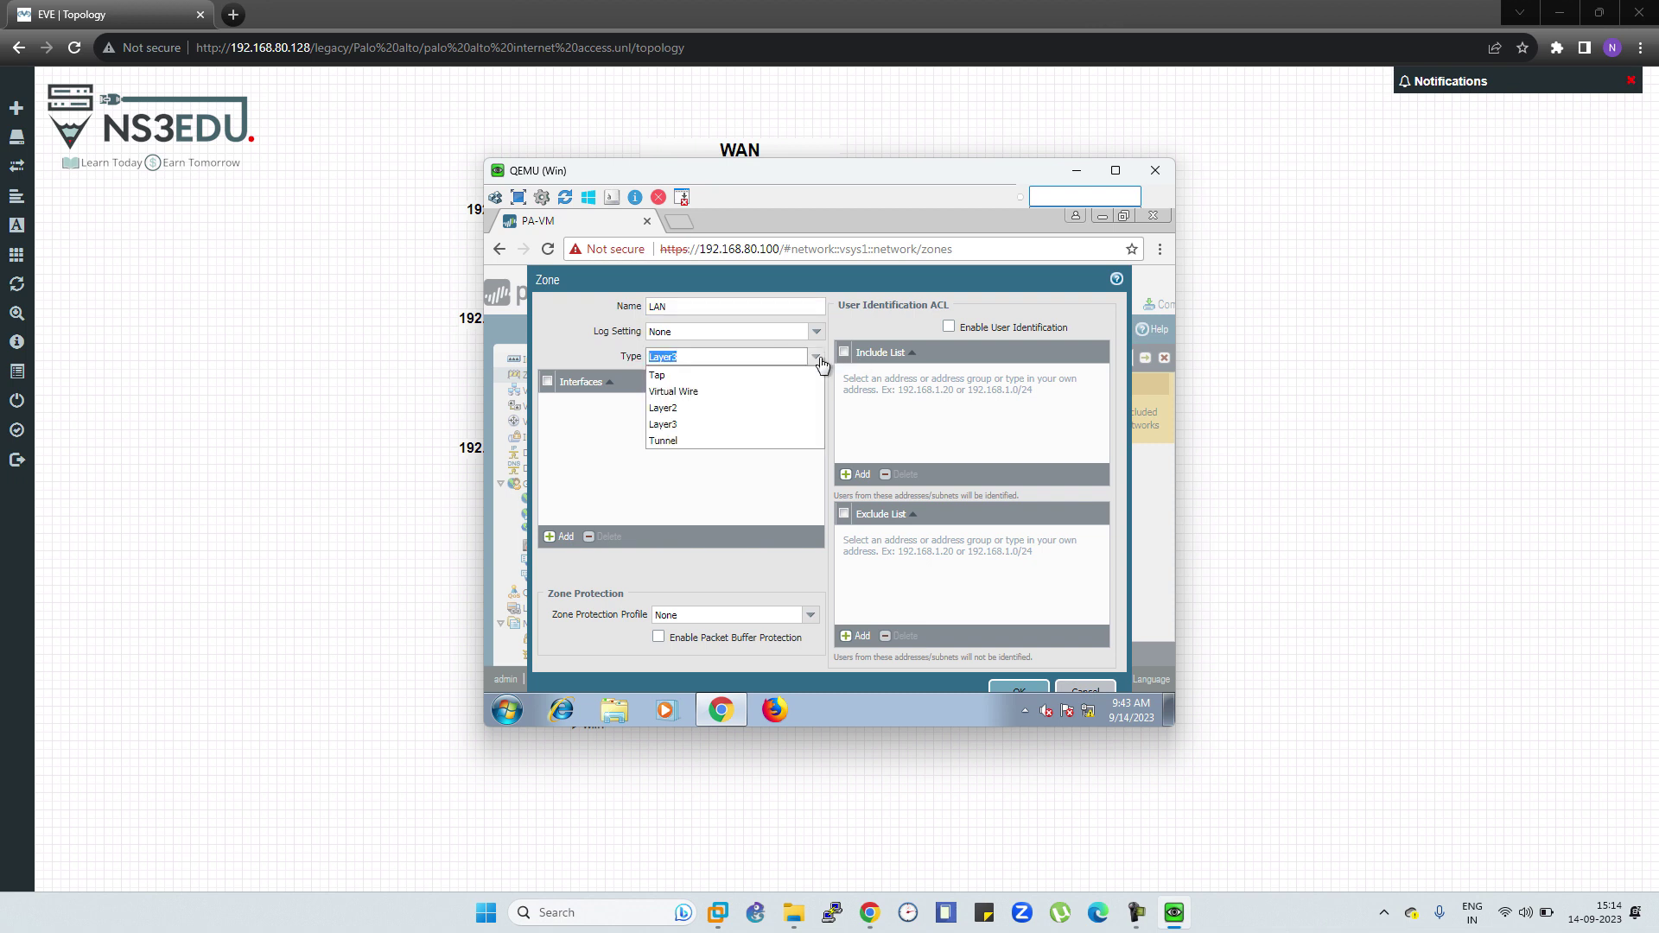
left_click(734, 424)
left_click(1025, 688)
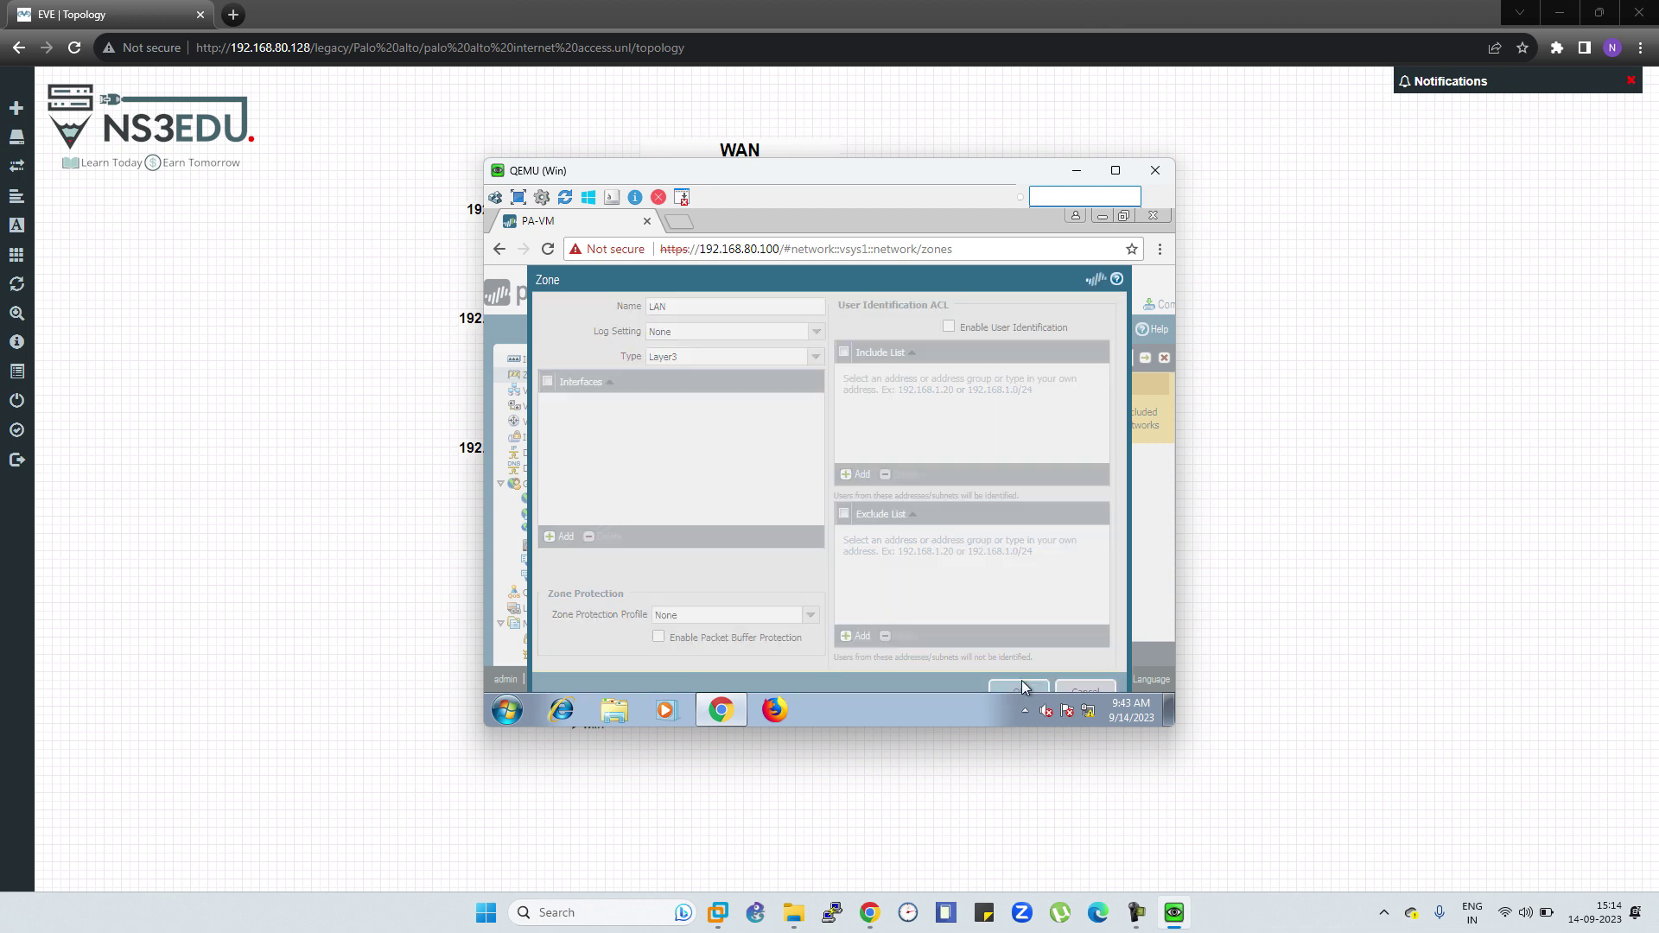
left_click(685, 654)
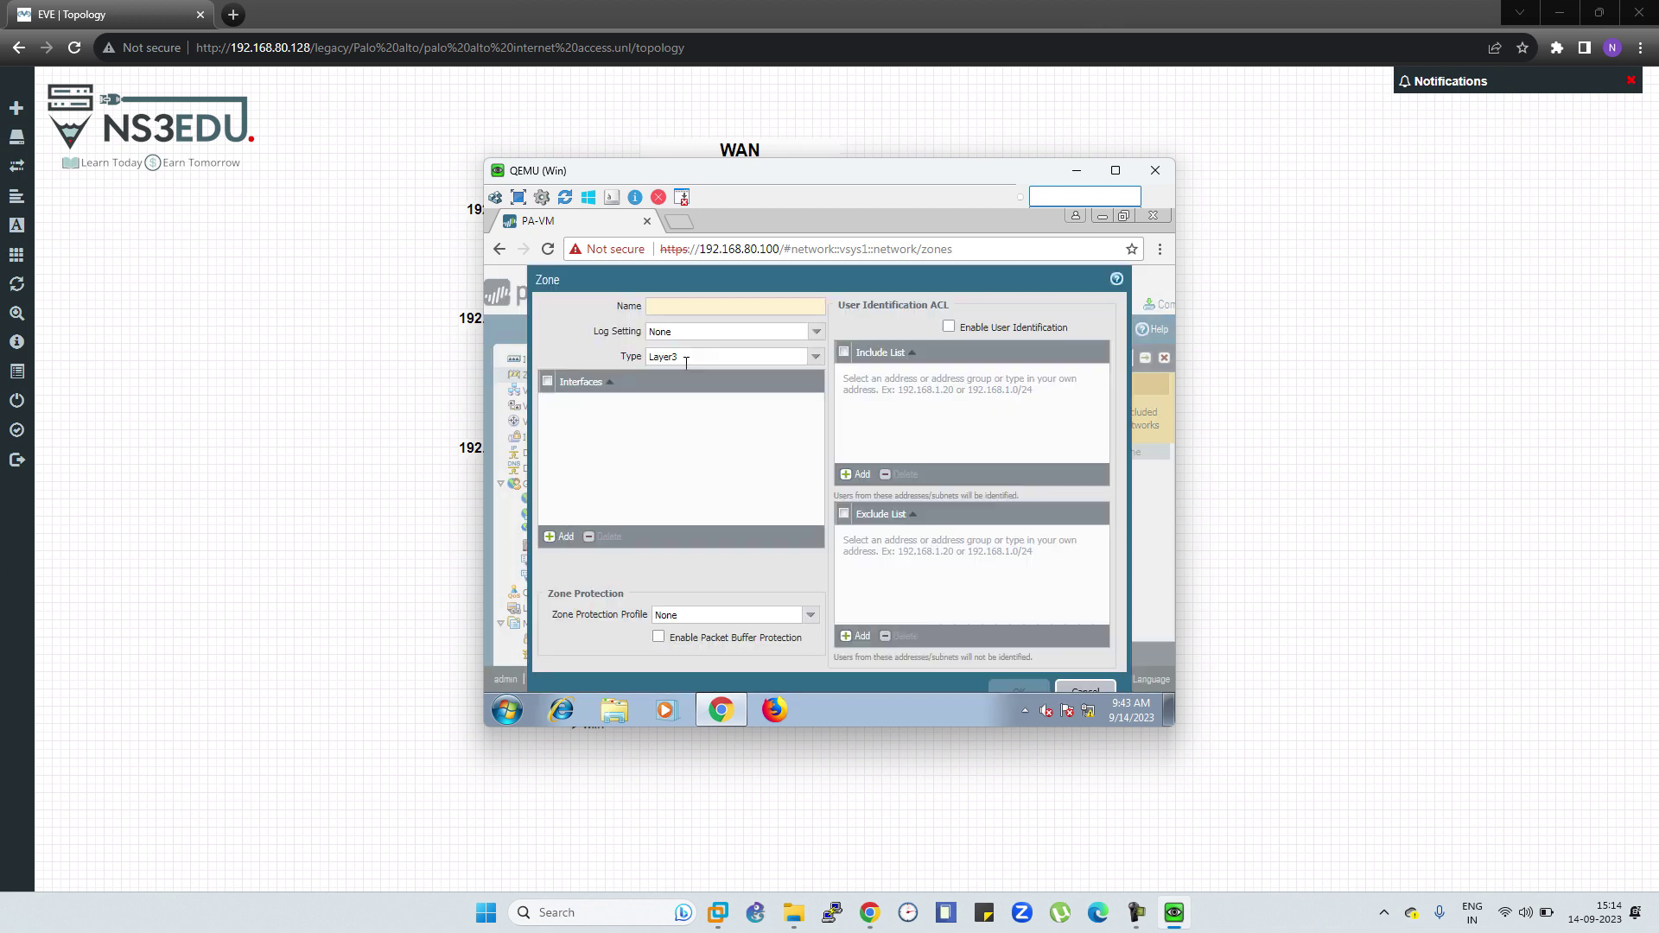
type("WAN")
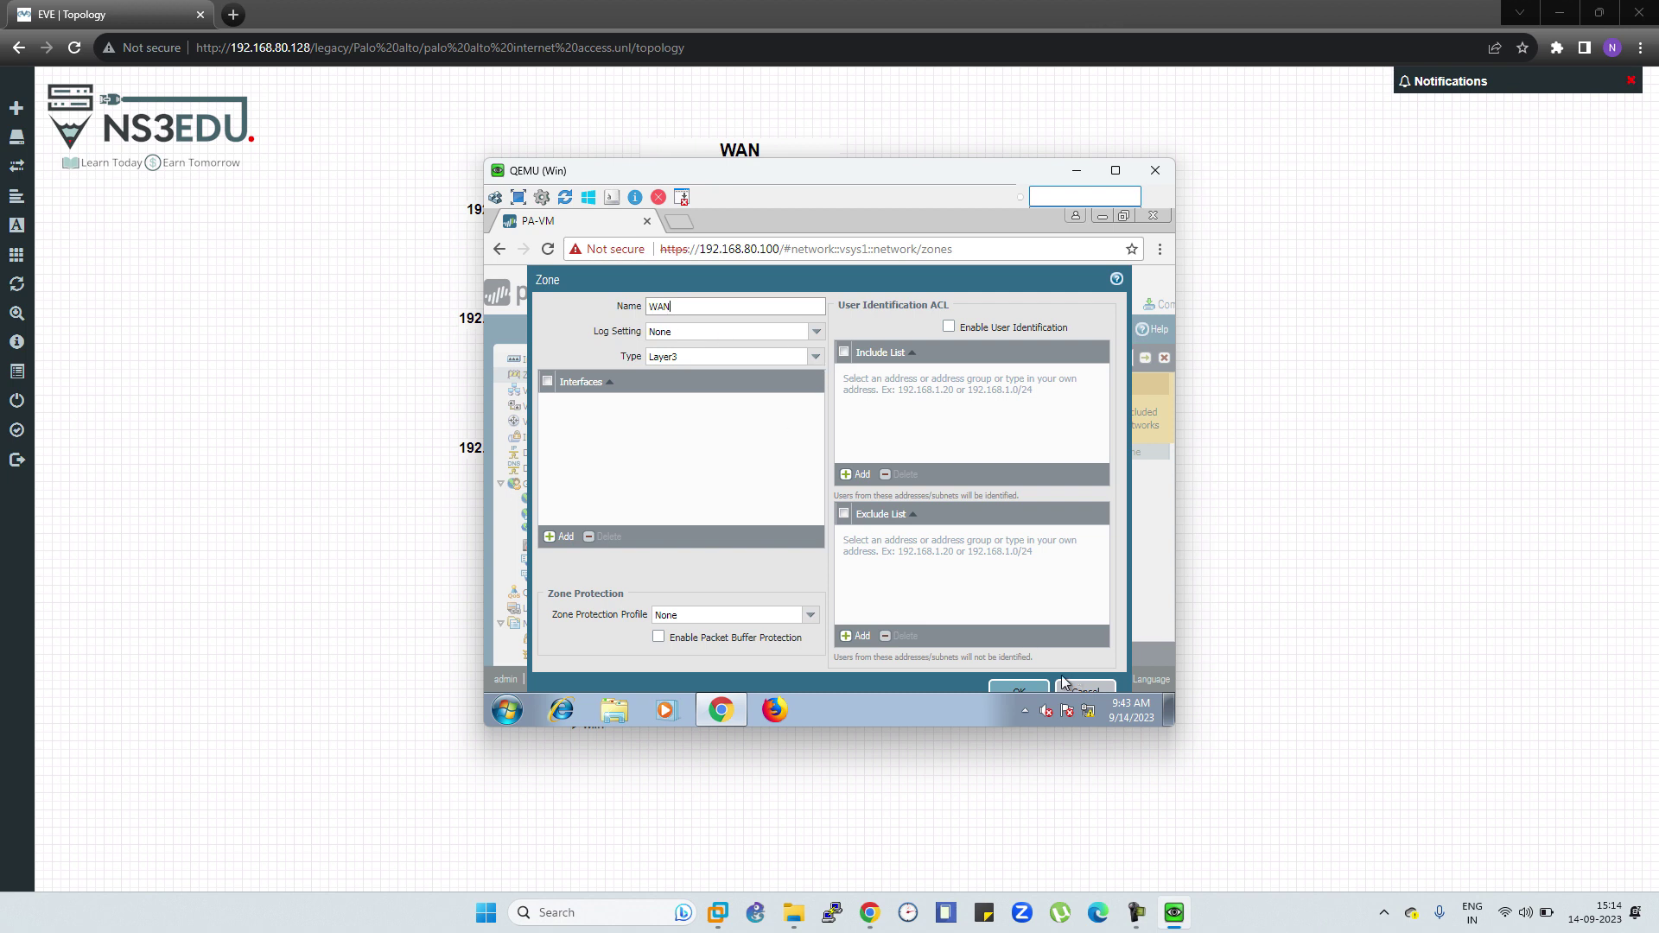
left_click(1037, 689)
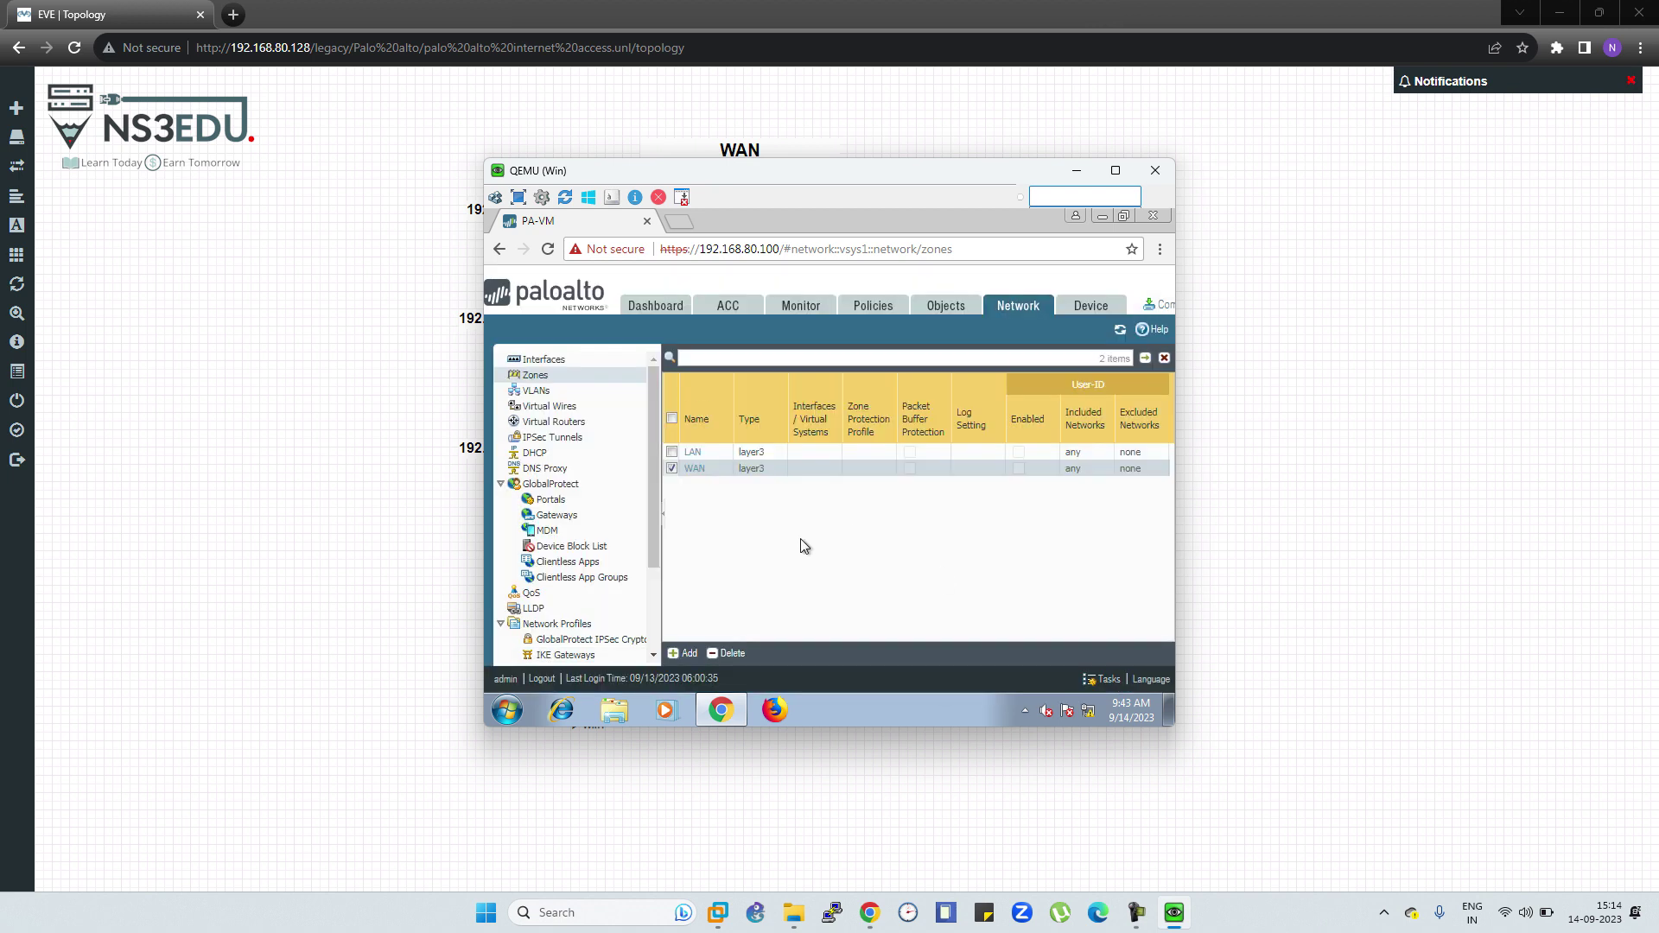
- Create Interface Mgmt profile PING-RESPONSE-PAGES permitting Ping, Telnet, SSH, HTTPS, Response Pages and User-ID
scroll(562, 467, "down", 3)
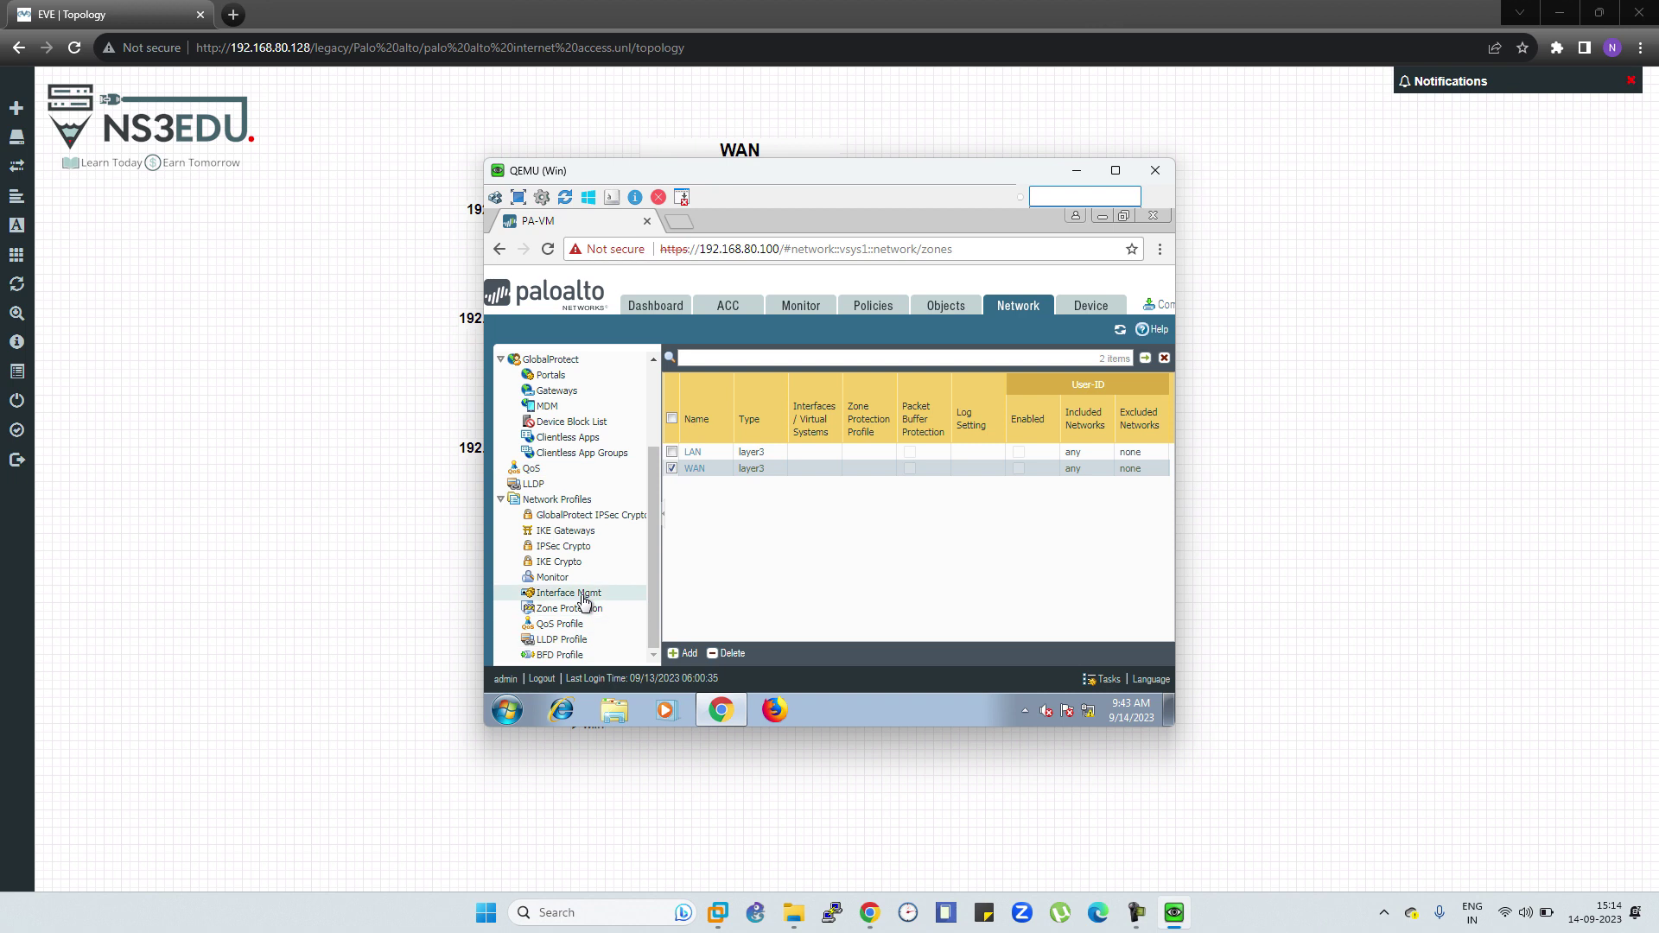
left_click(582, 595)
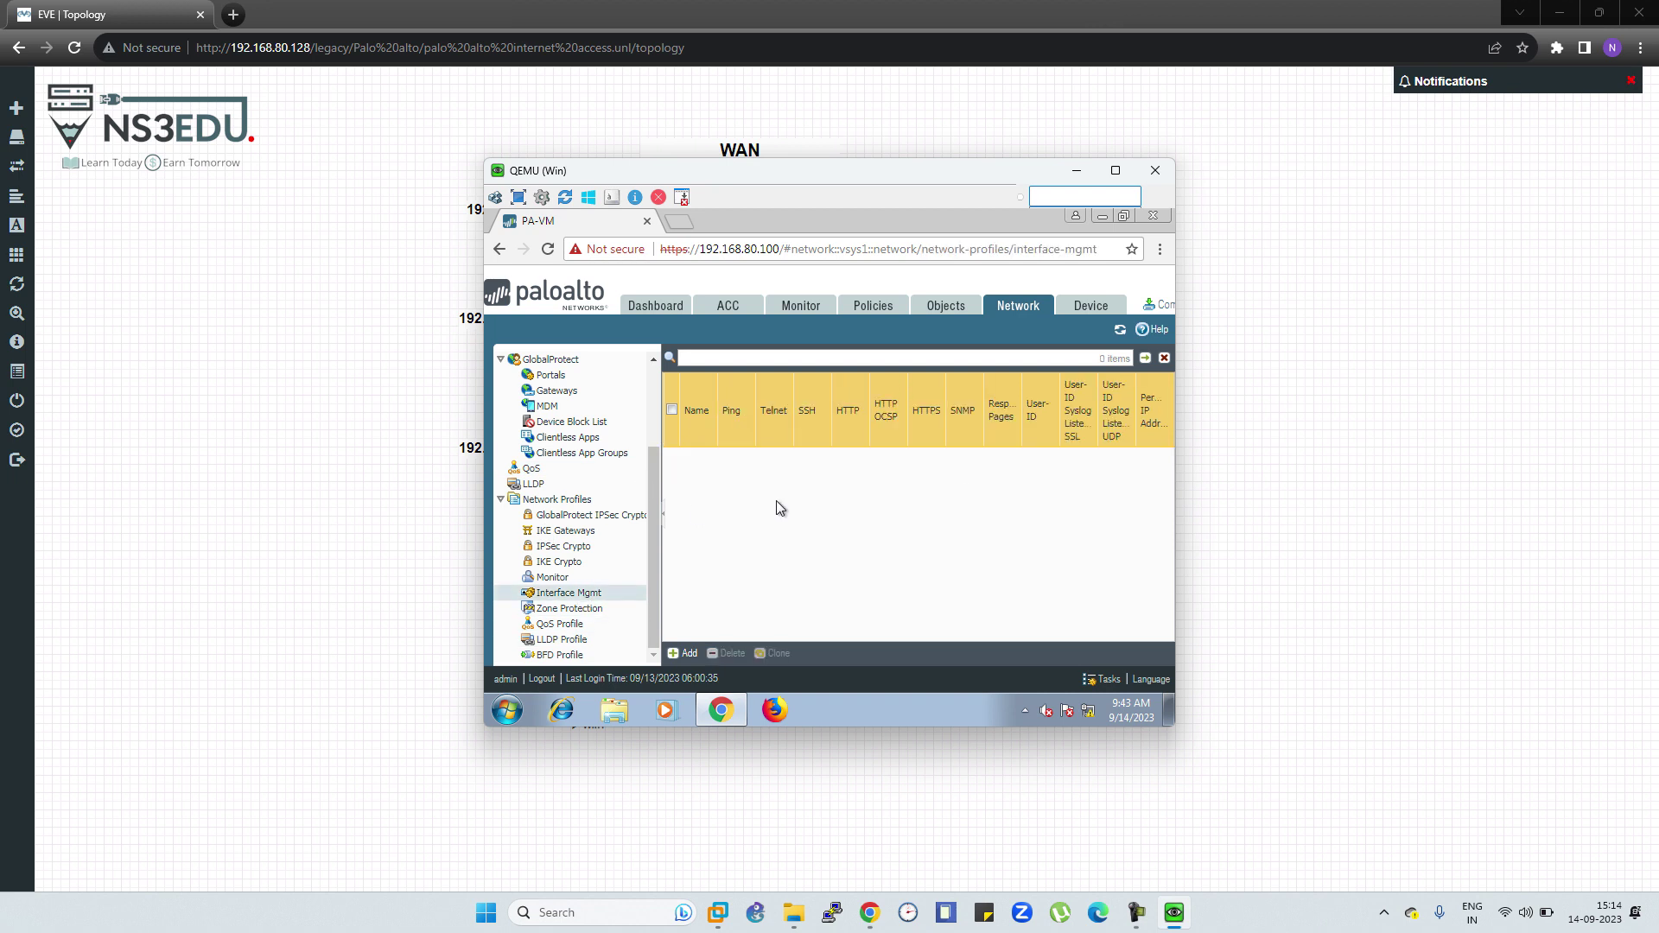
left_click(683, 654)
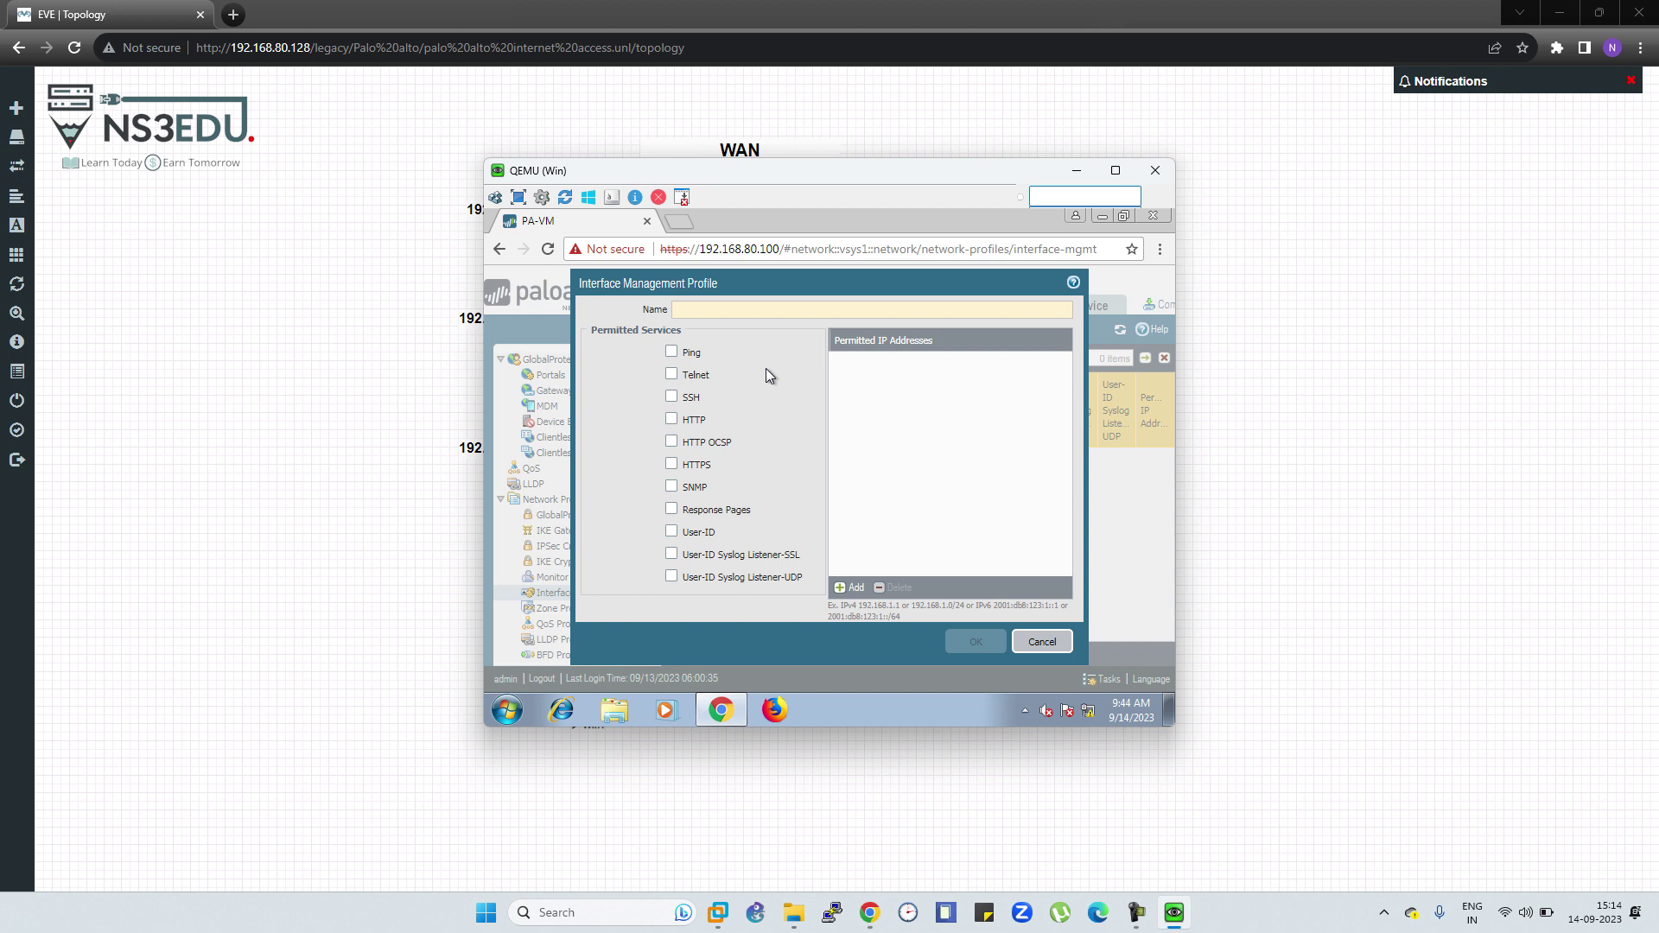
type("PIN")
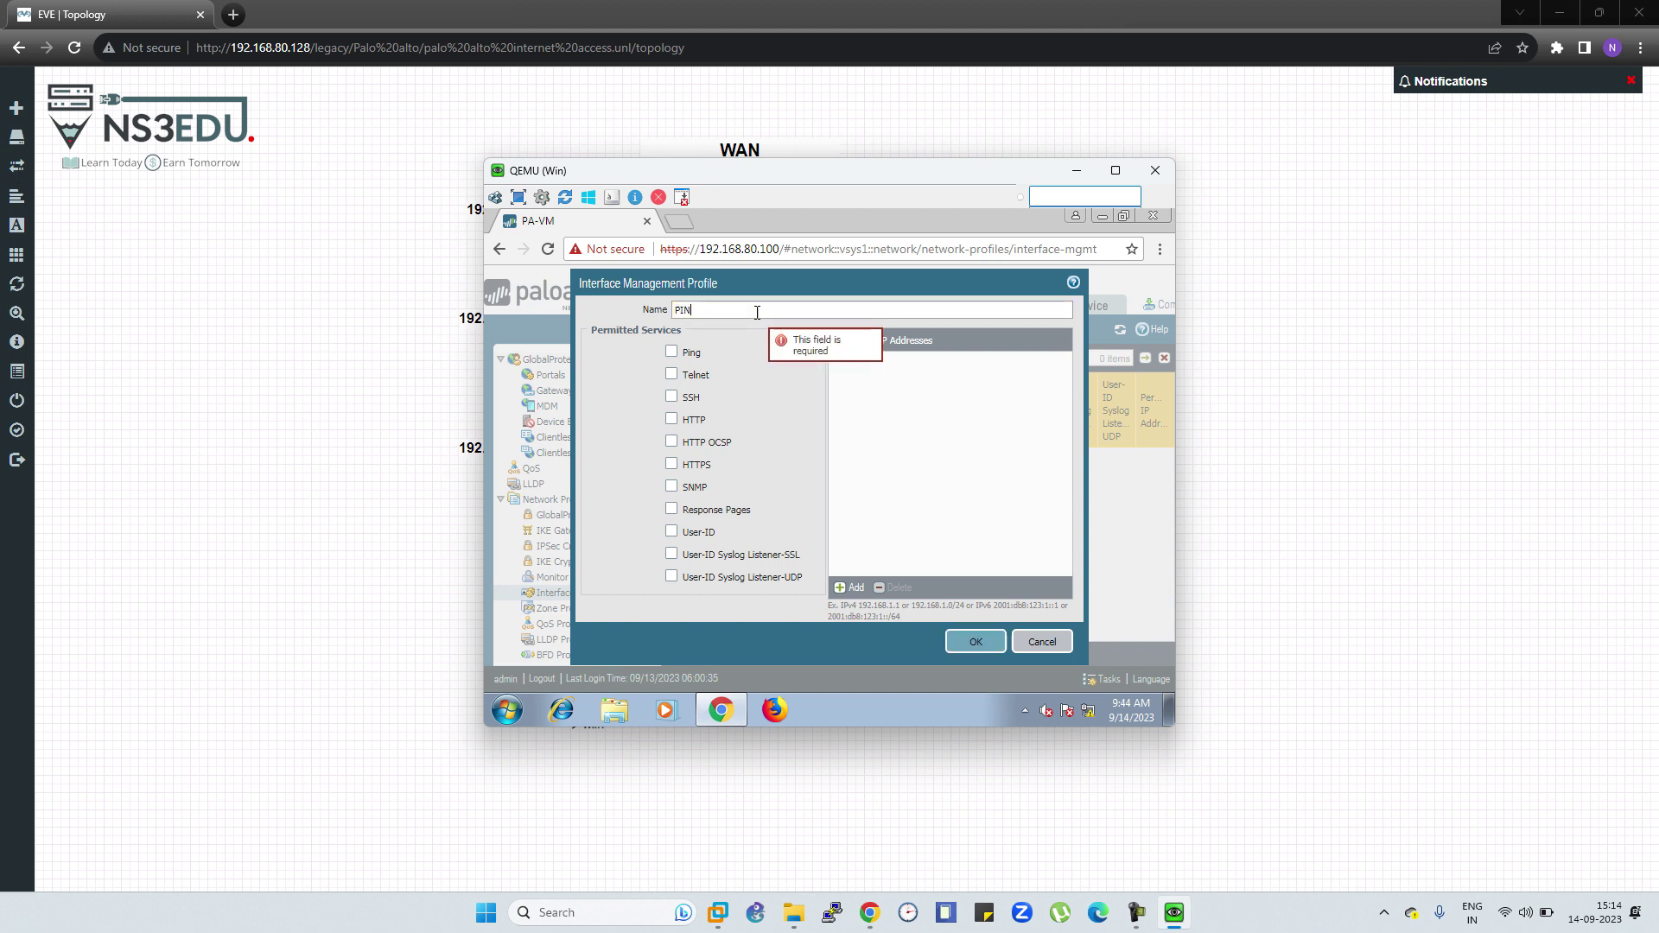
type("G-RESPONSE-PA")
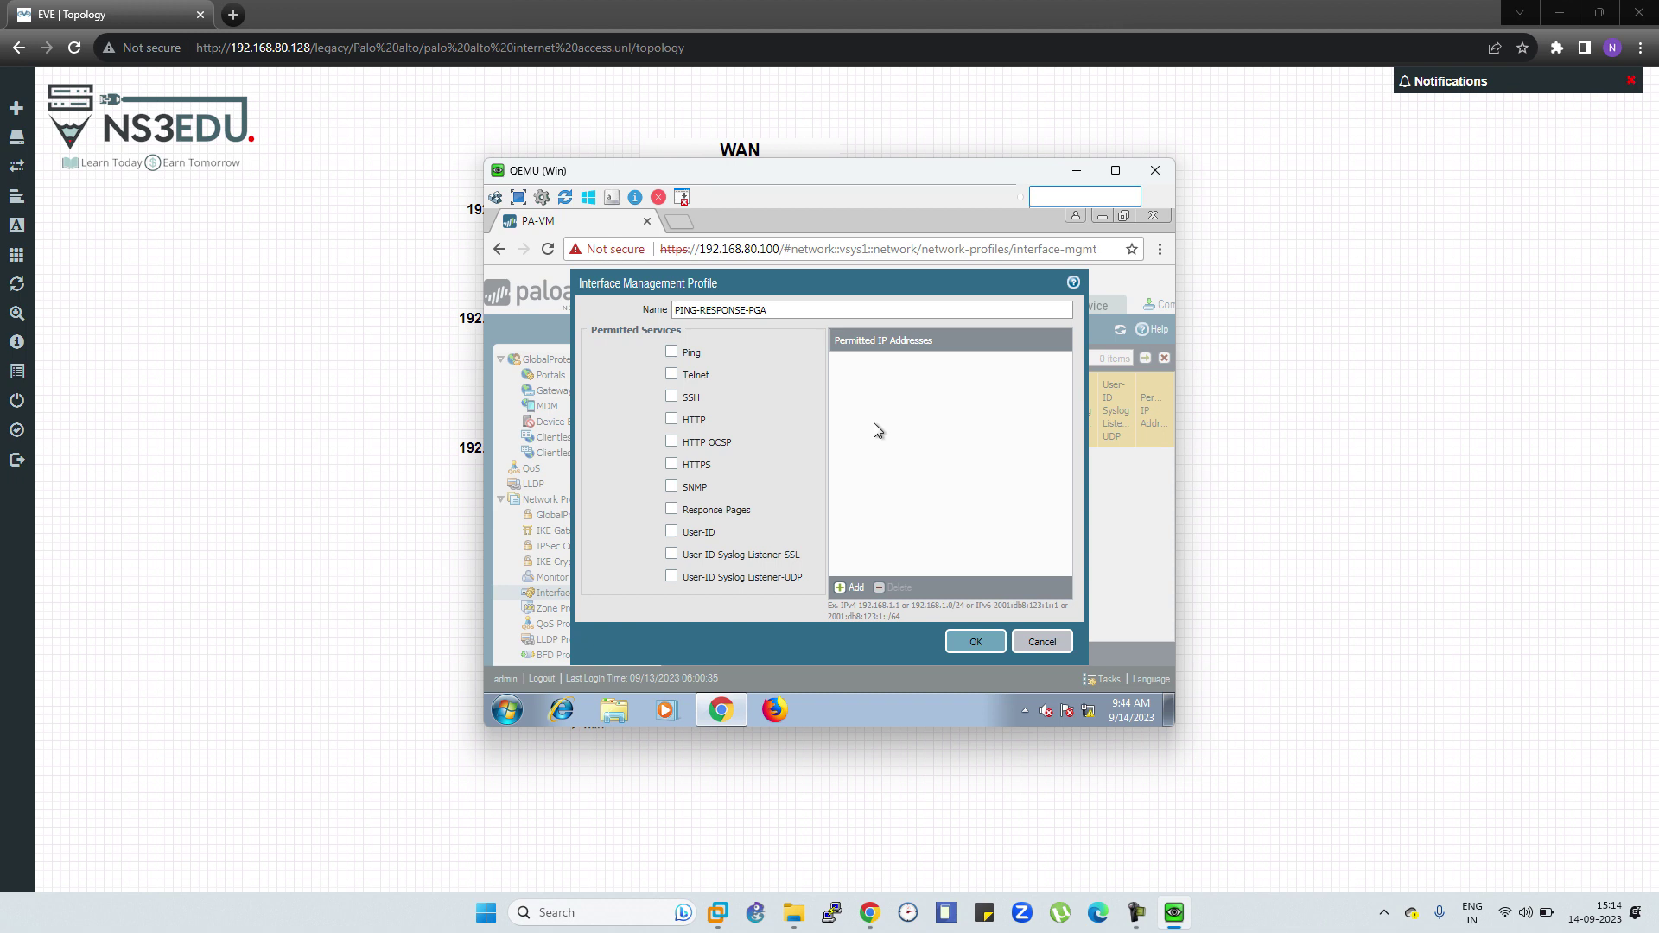
type("GES")
left_click(672, 352)
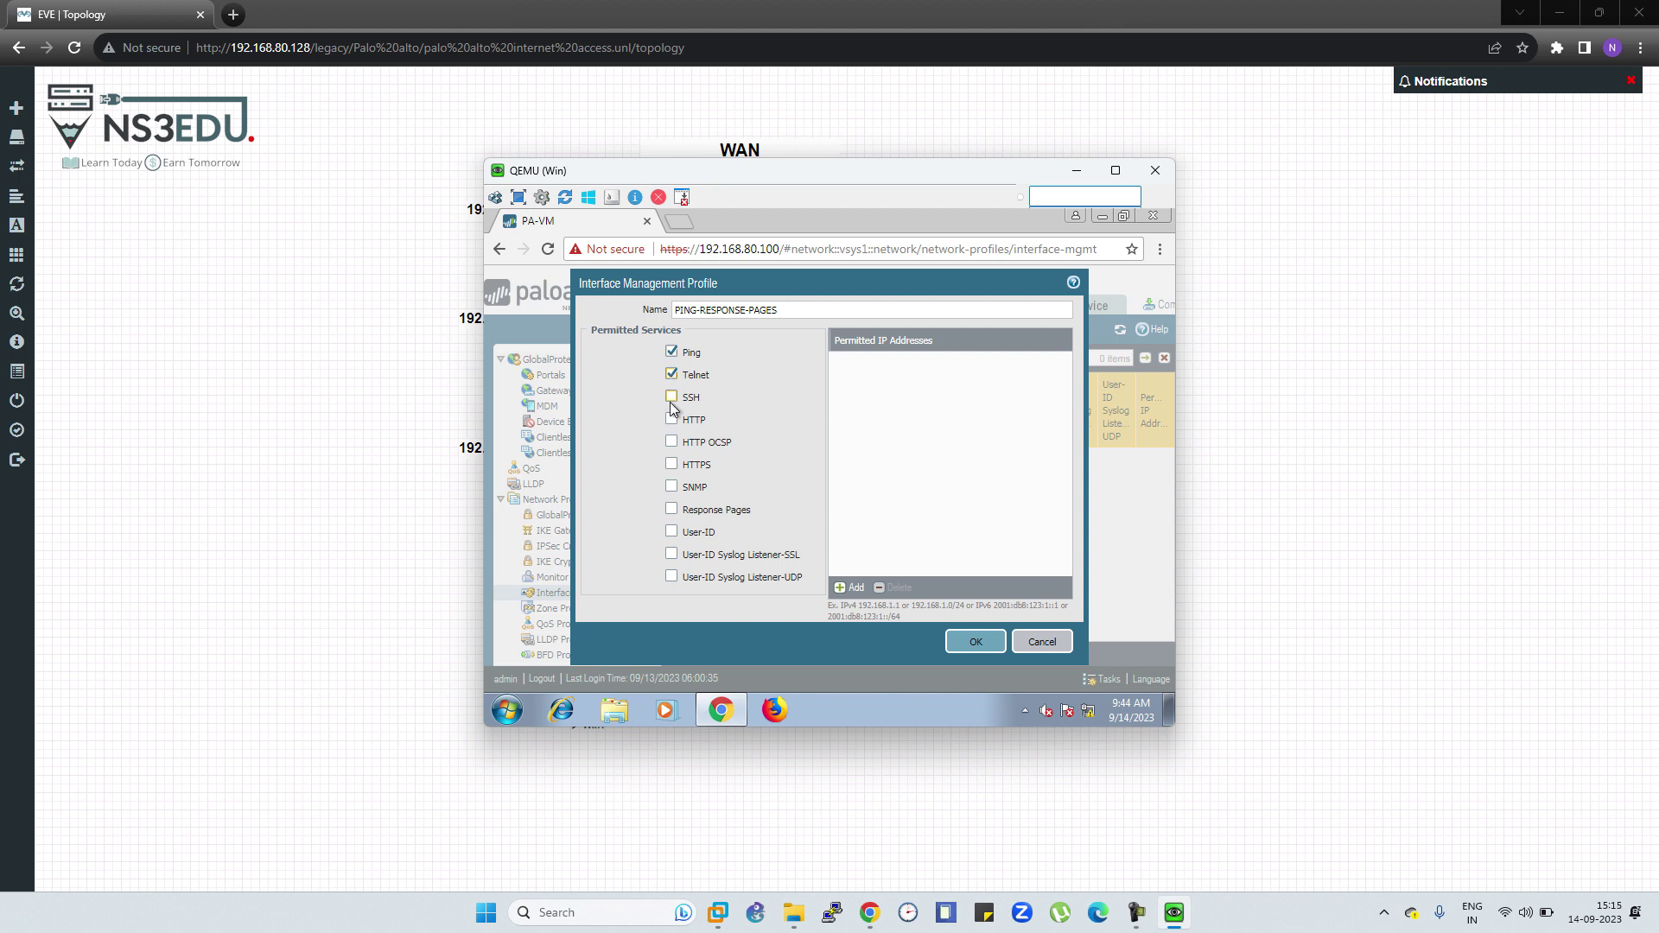
left_click(672, 464)
left_click(673, 532)
left_click(975, 642)
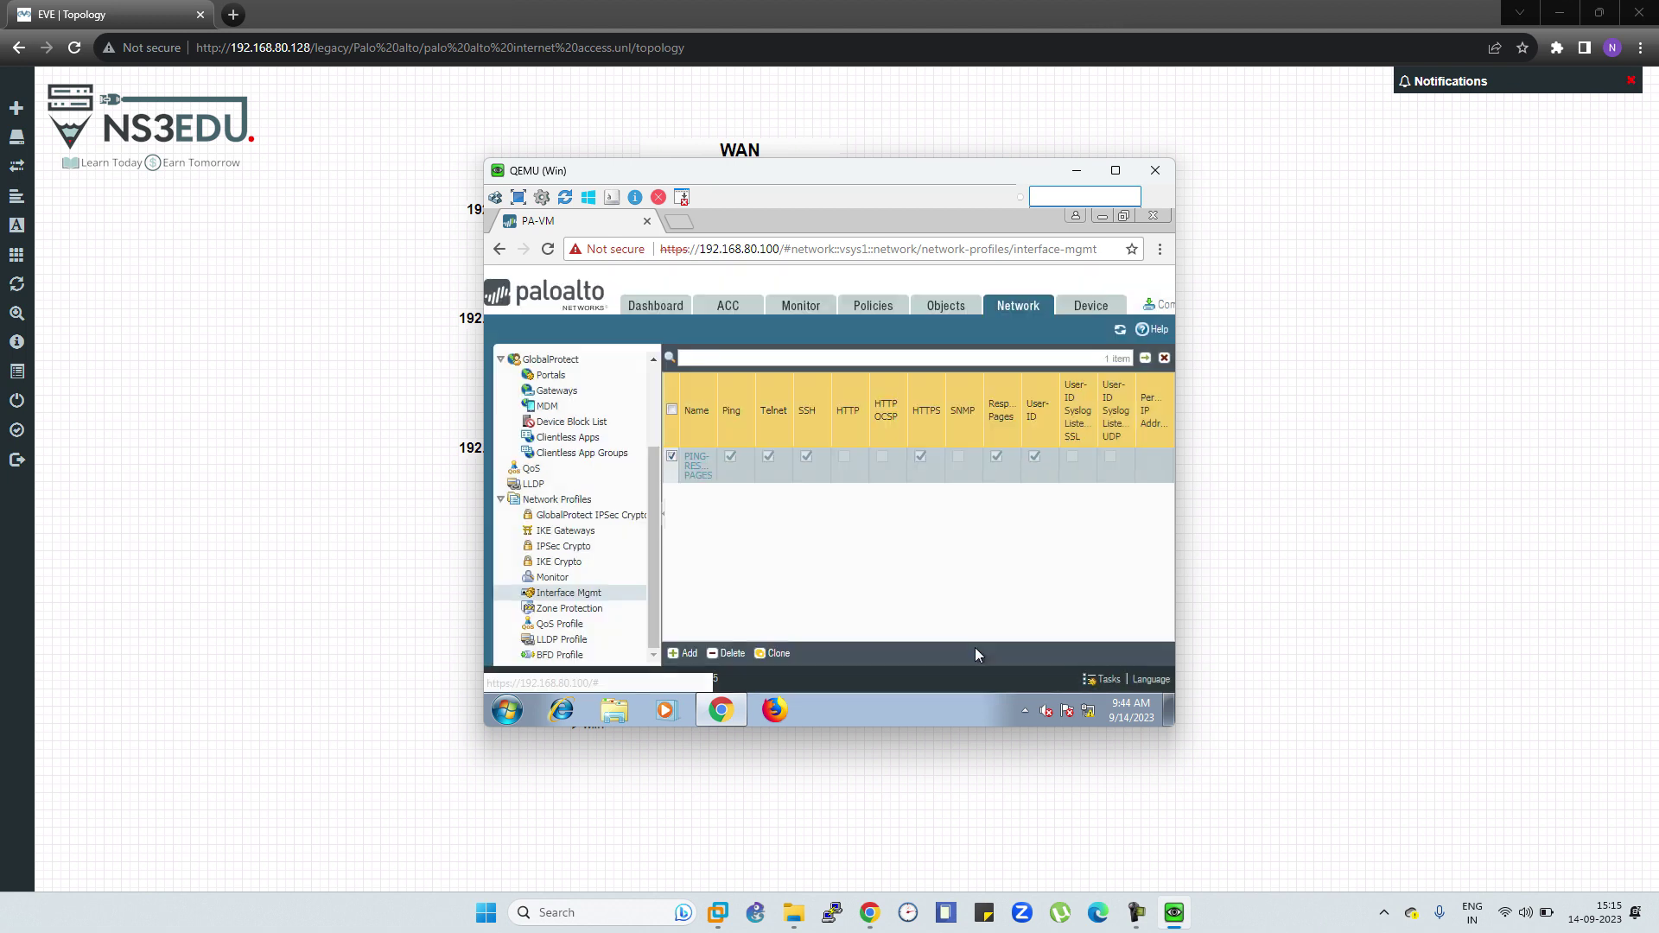
scroll(586, 447, "up", 3)
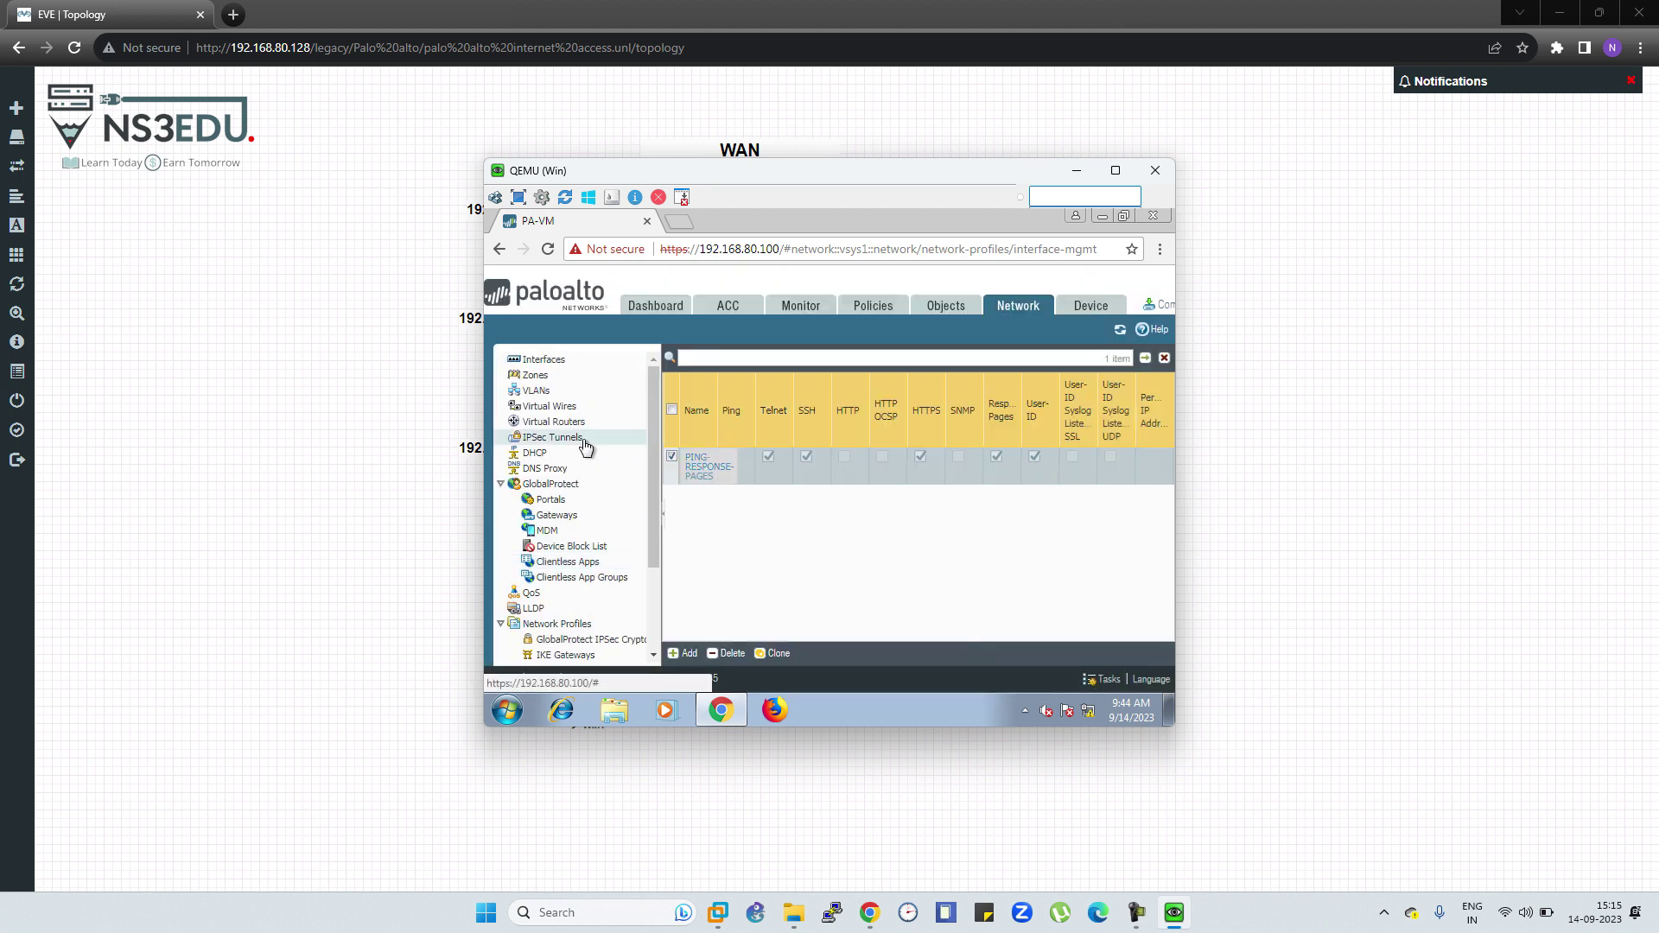
- Set ethernet1/1 to interface type Layer3 in security zone WAN
left_click(608, 361)
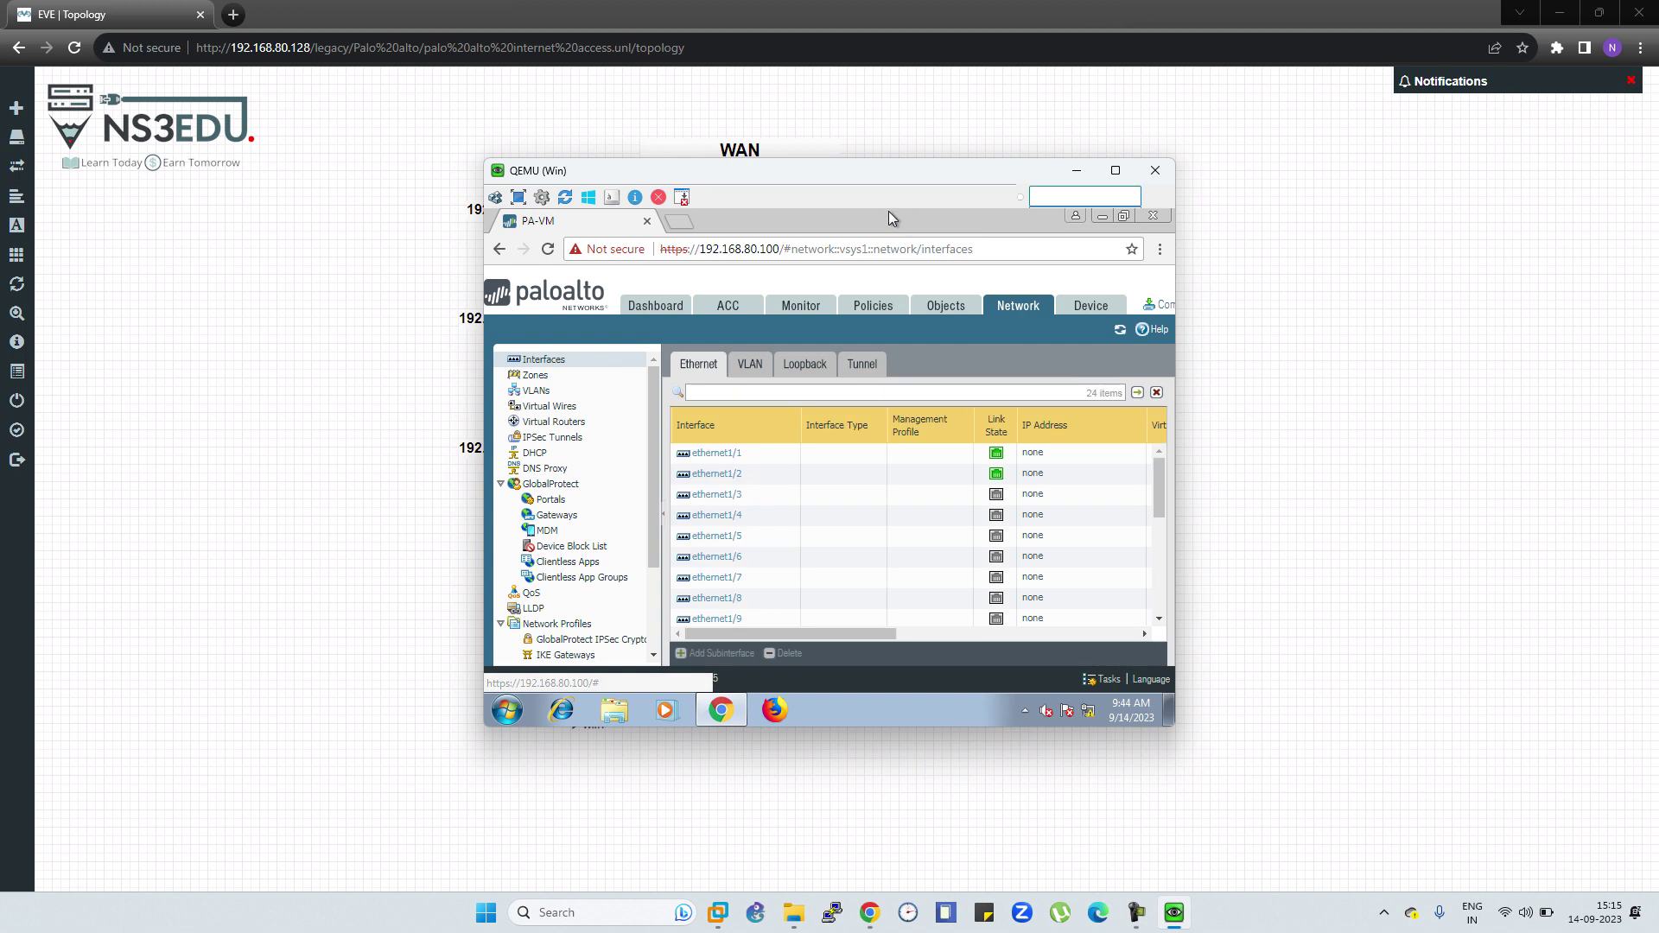
left_click_drag(889, 211, 1254, 178)
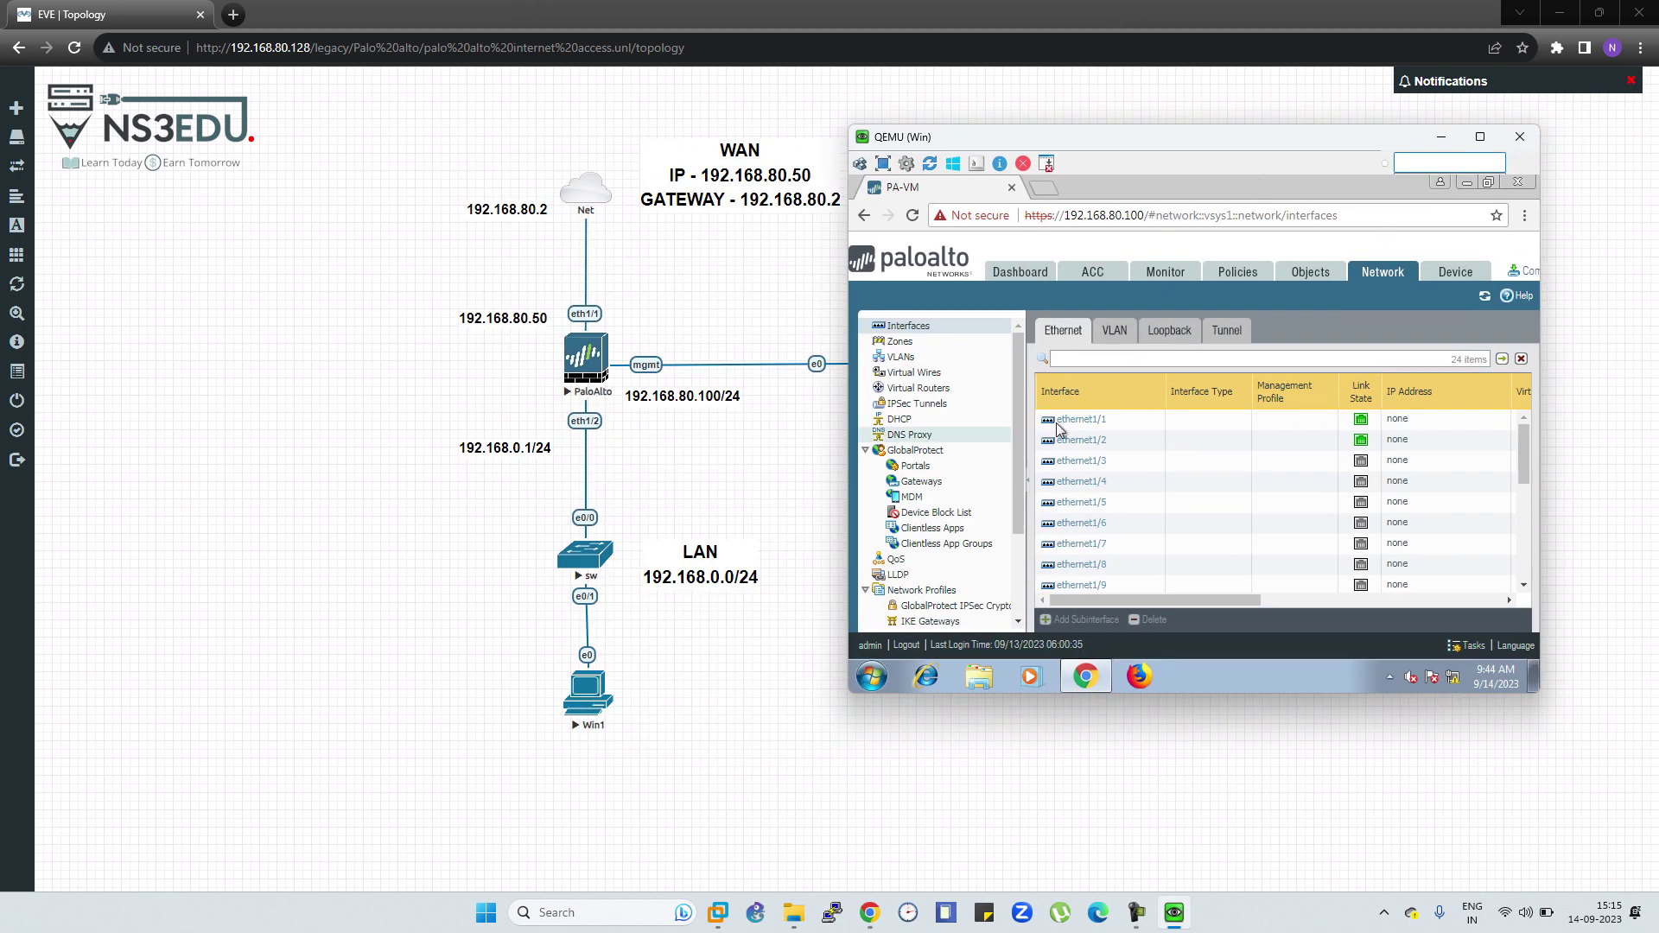
left_click(1149, 420)
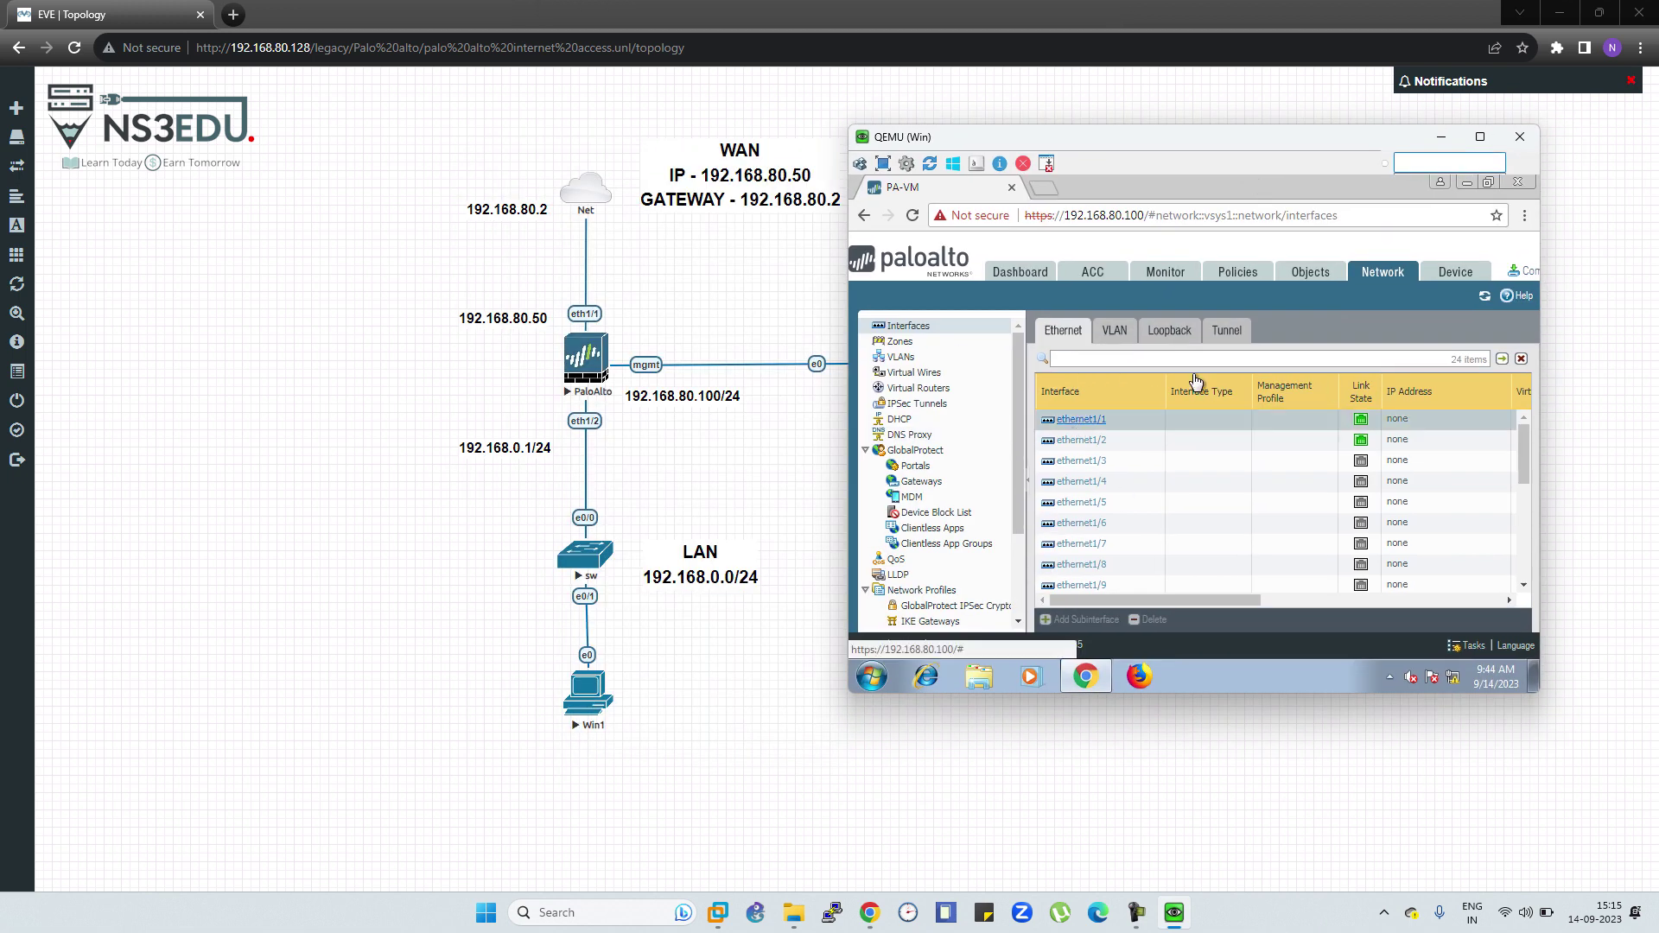
left_click(1082, 420)
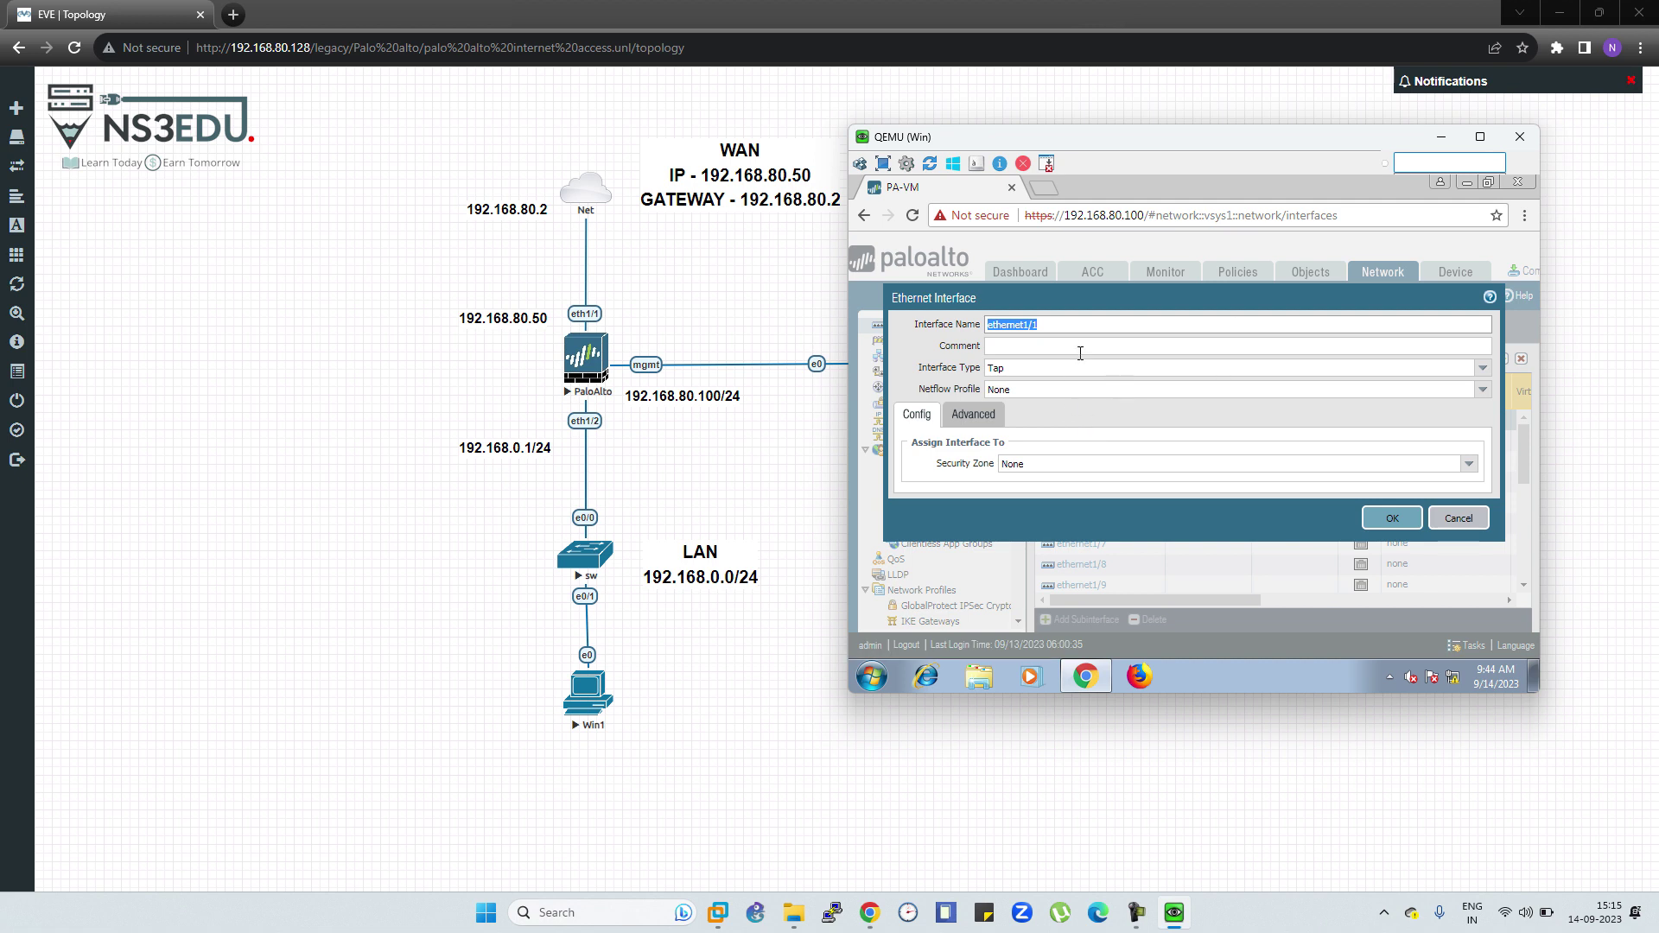
left_click(1482, 368)
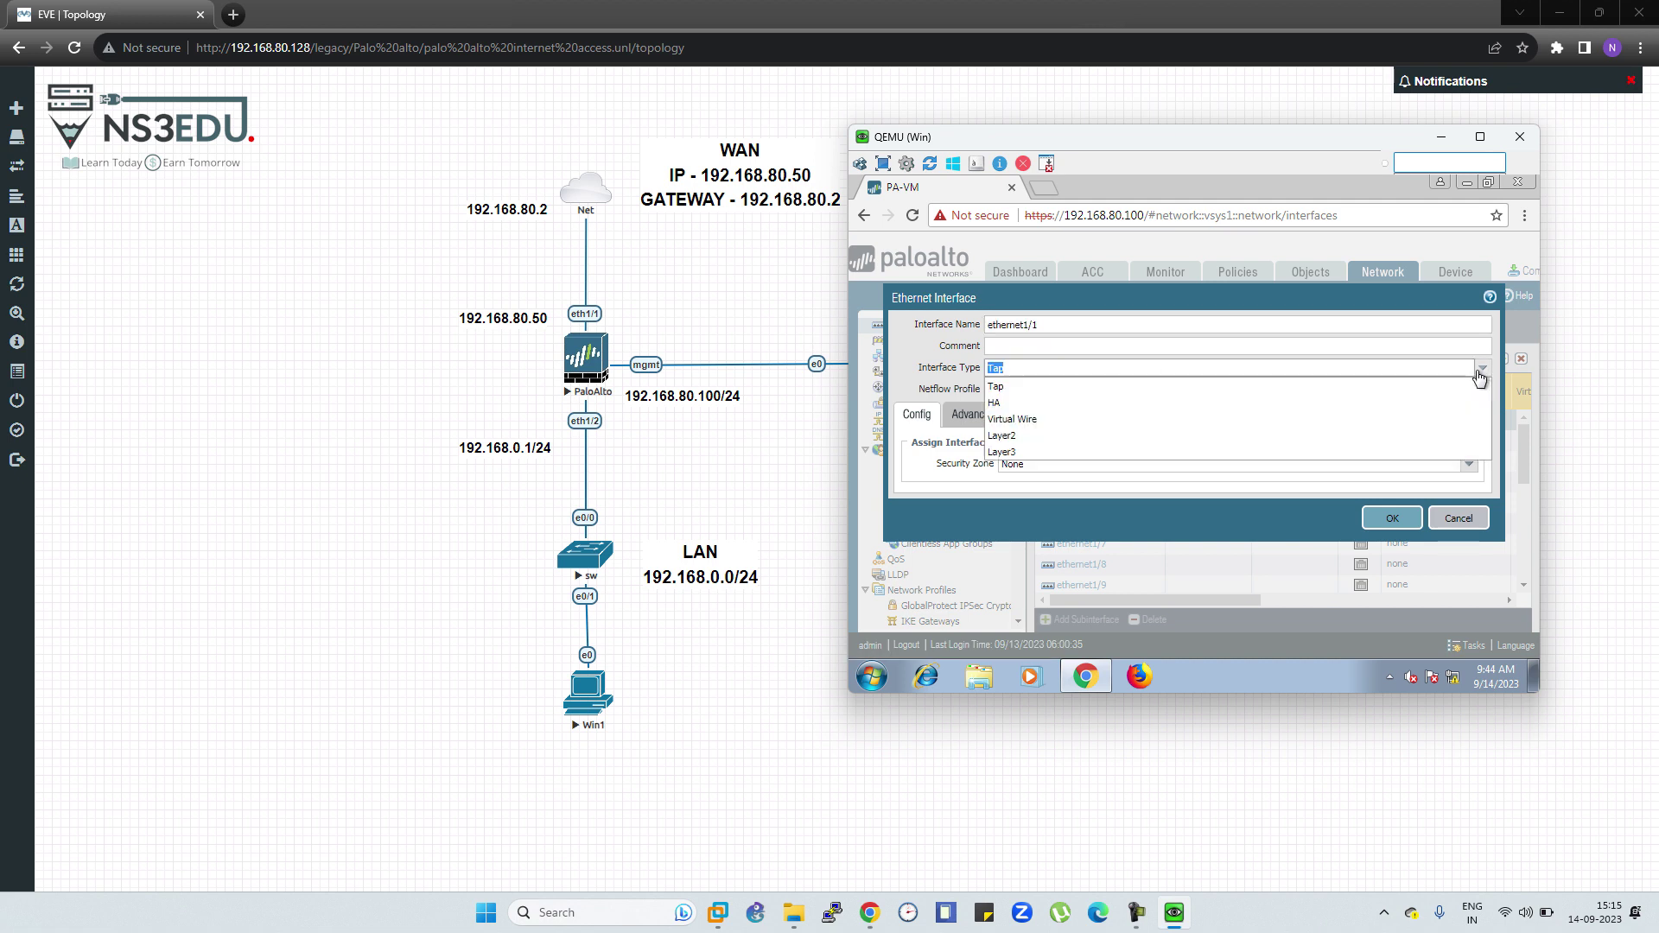
left_click(1157, 455)
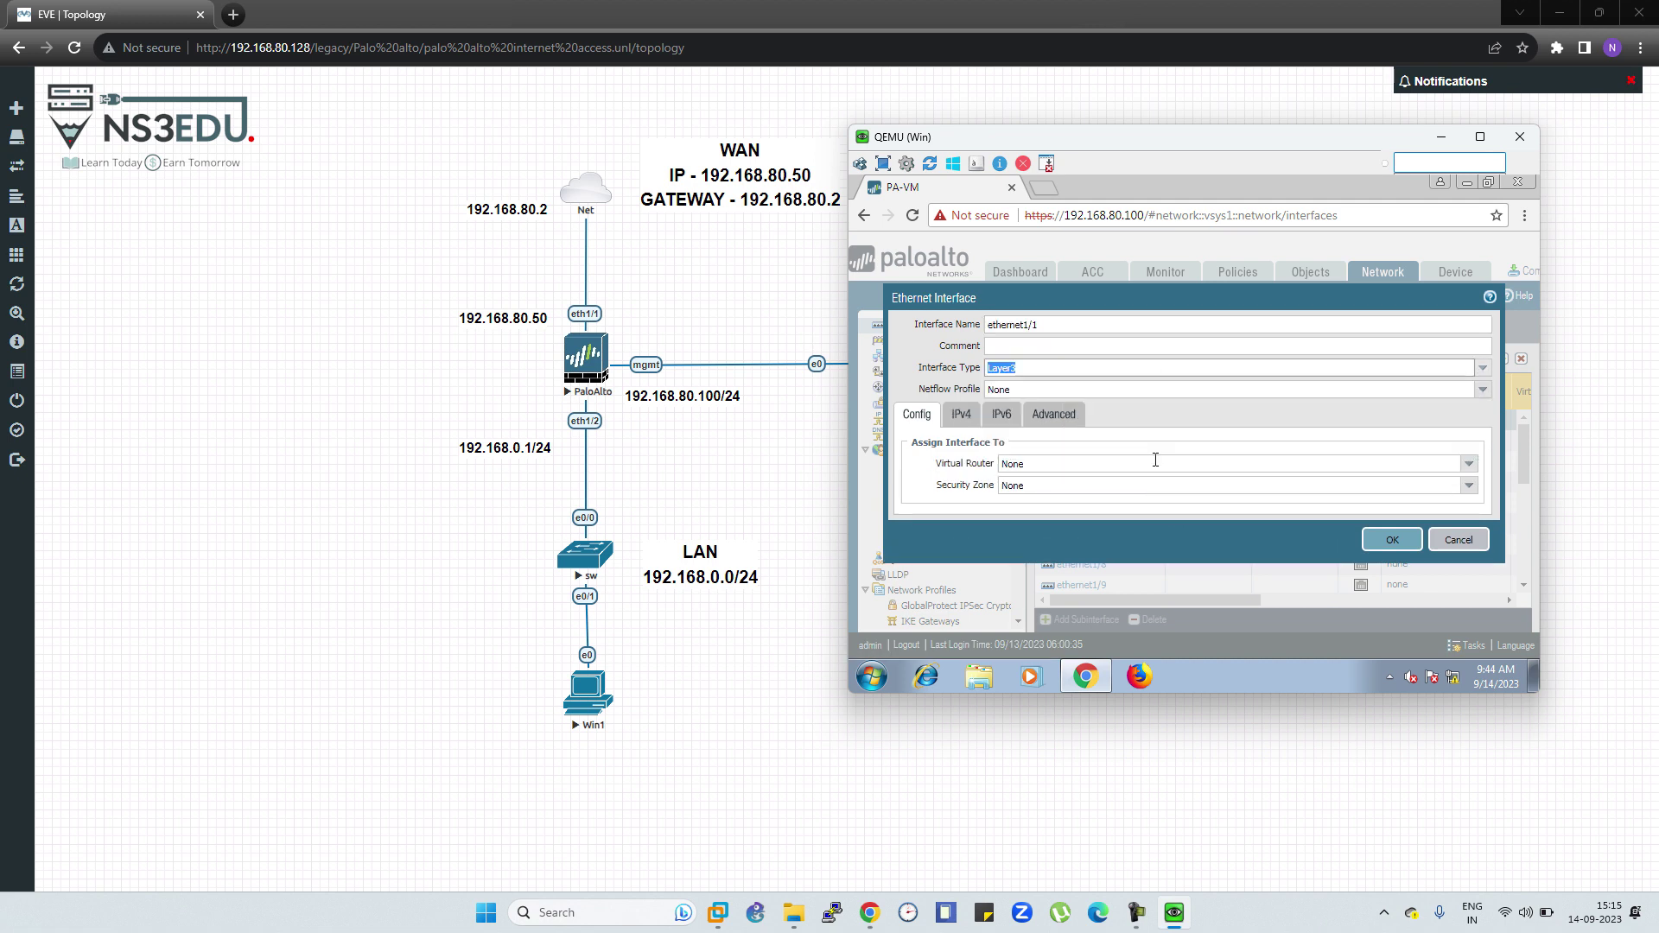
left_click(1470, 487)
left_click(1262, 540)
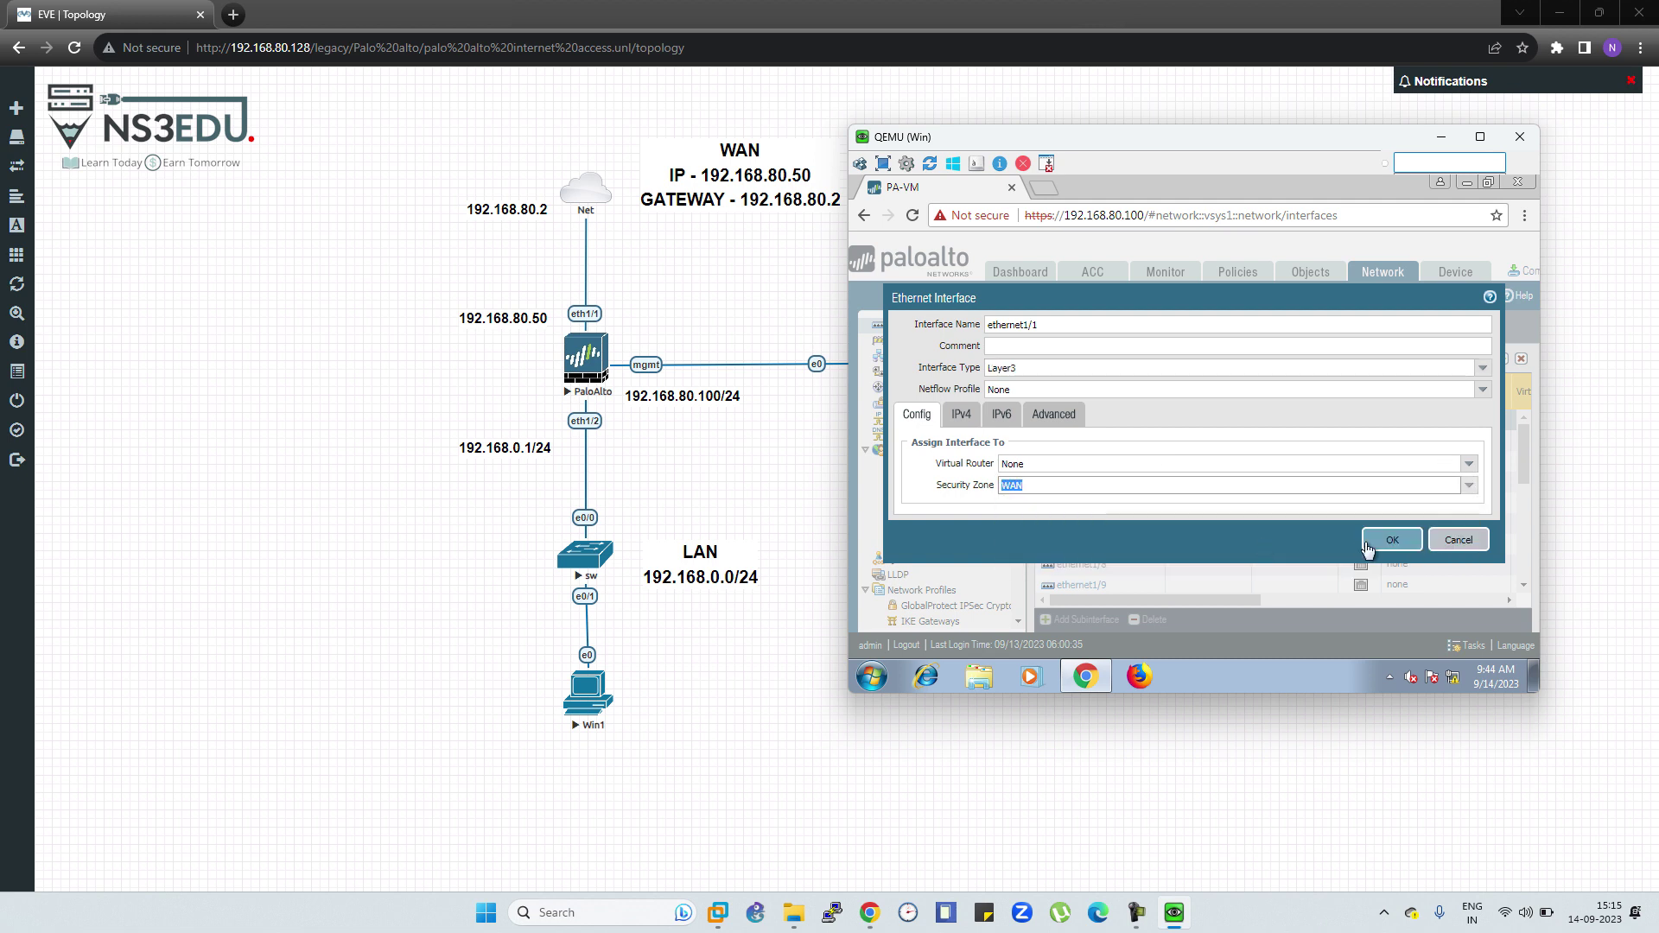
left_click(1390, 542)
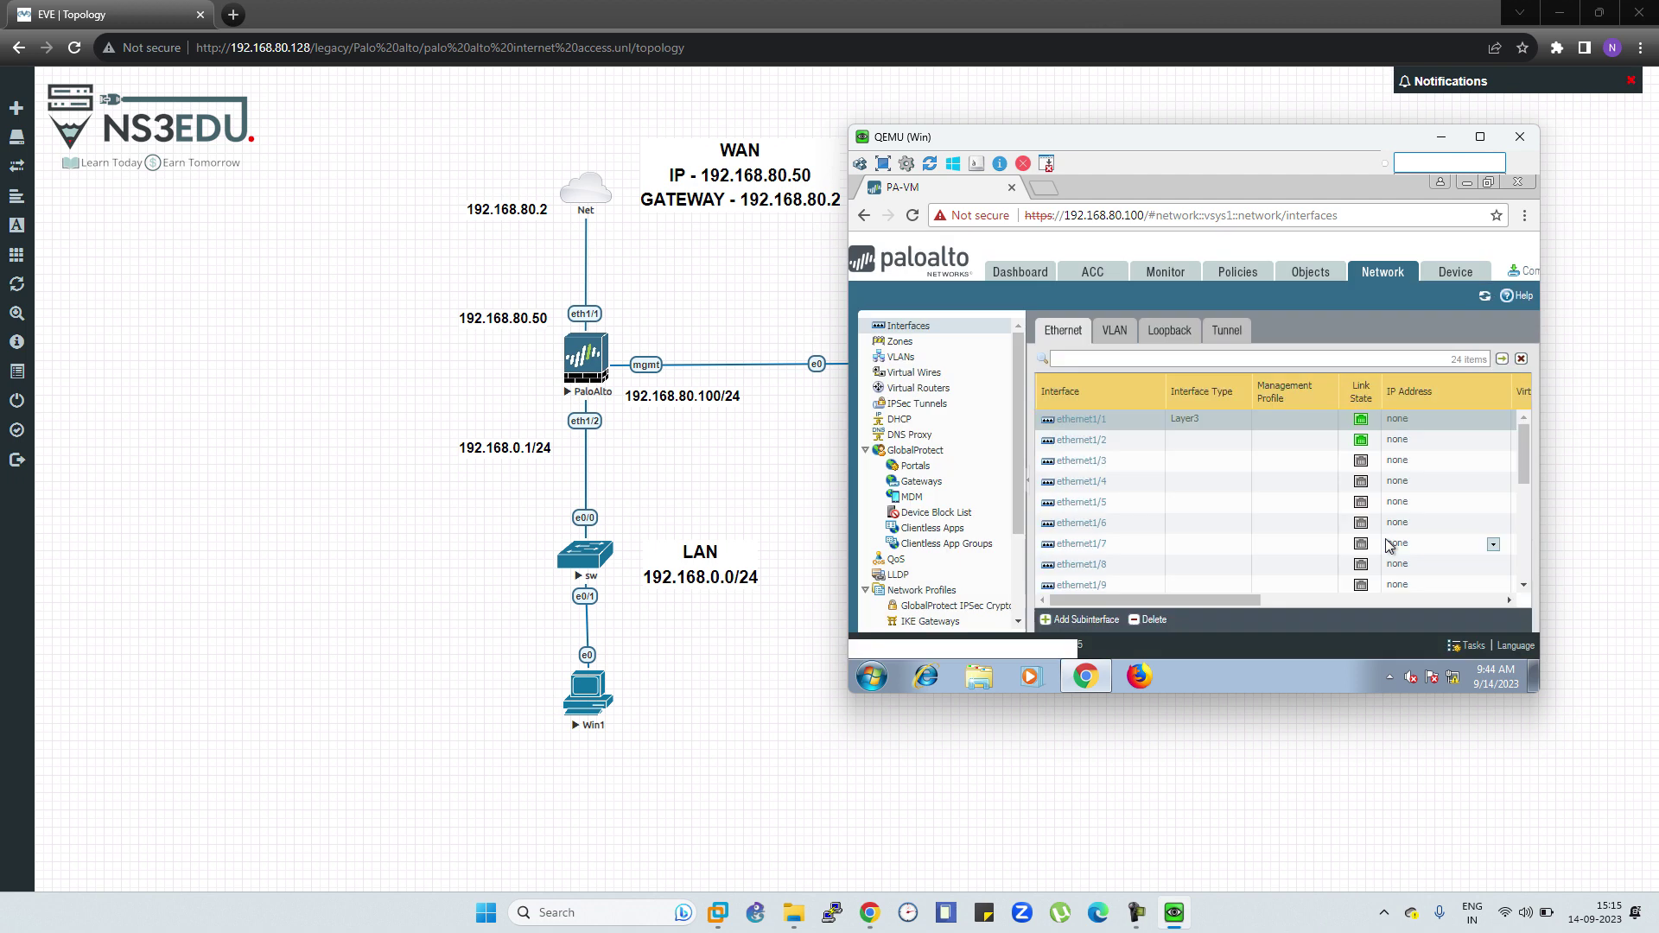
left_click(1091, 420)
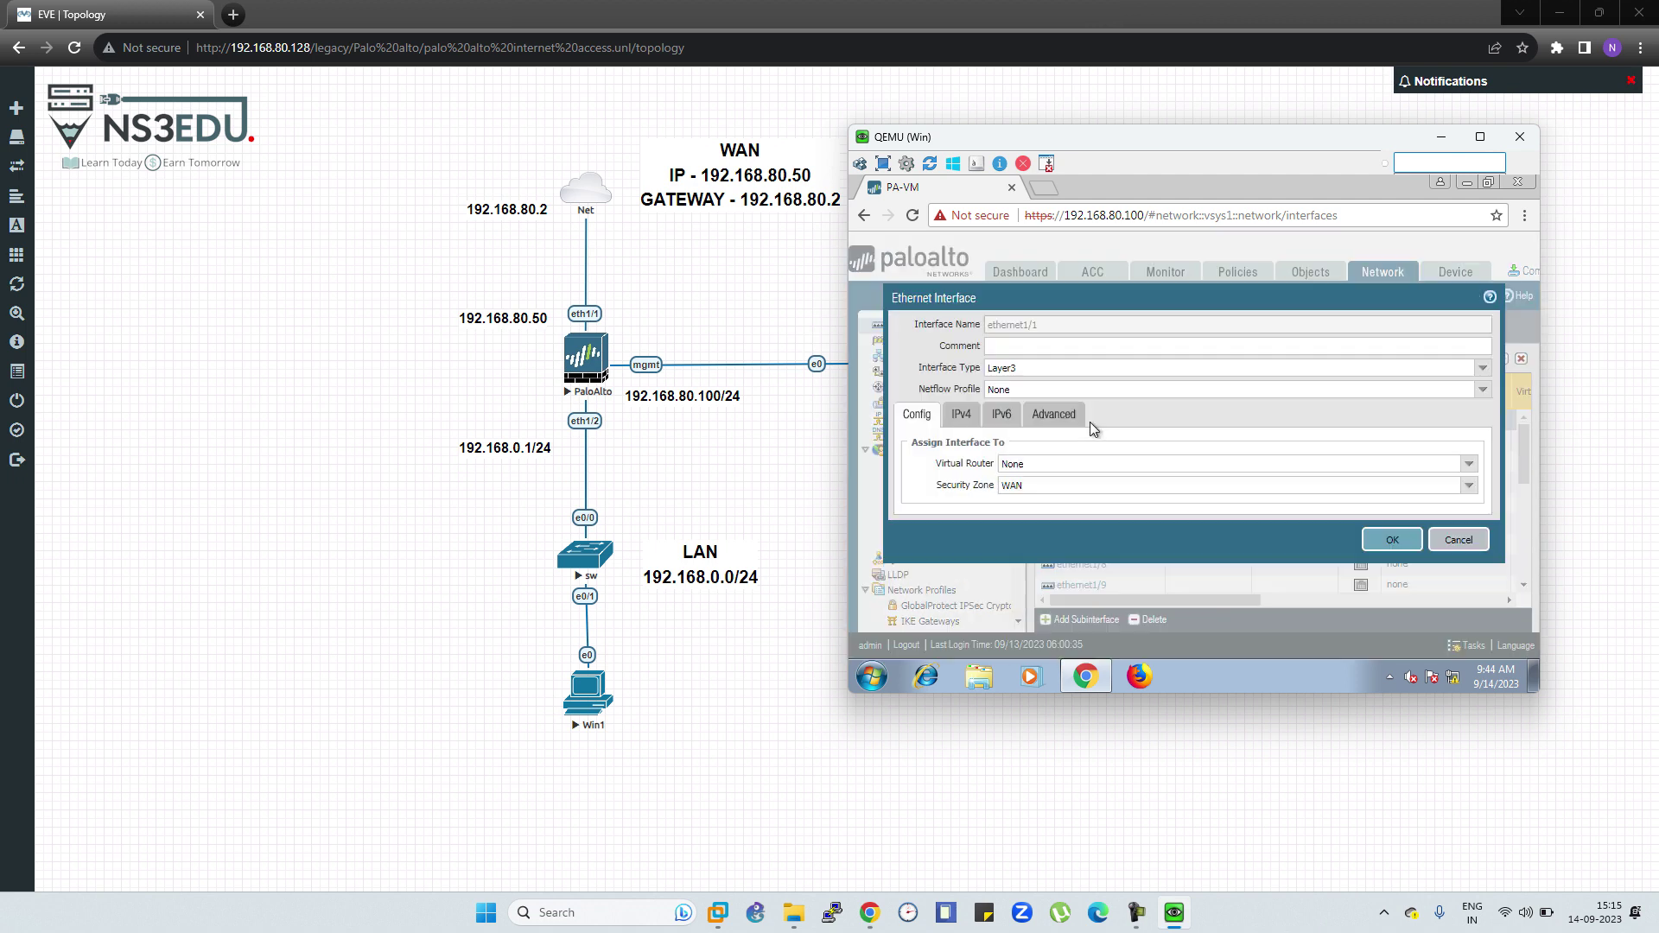
- Add the static IPv4 address 192.168.80.50/24 to ethernet1/1 and save it
left_click(961, 414)
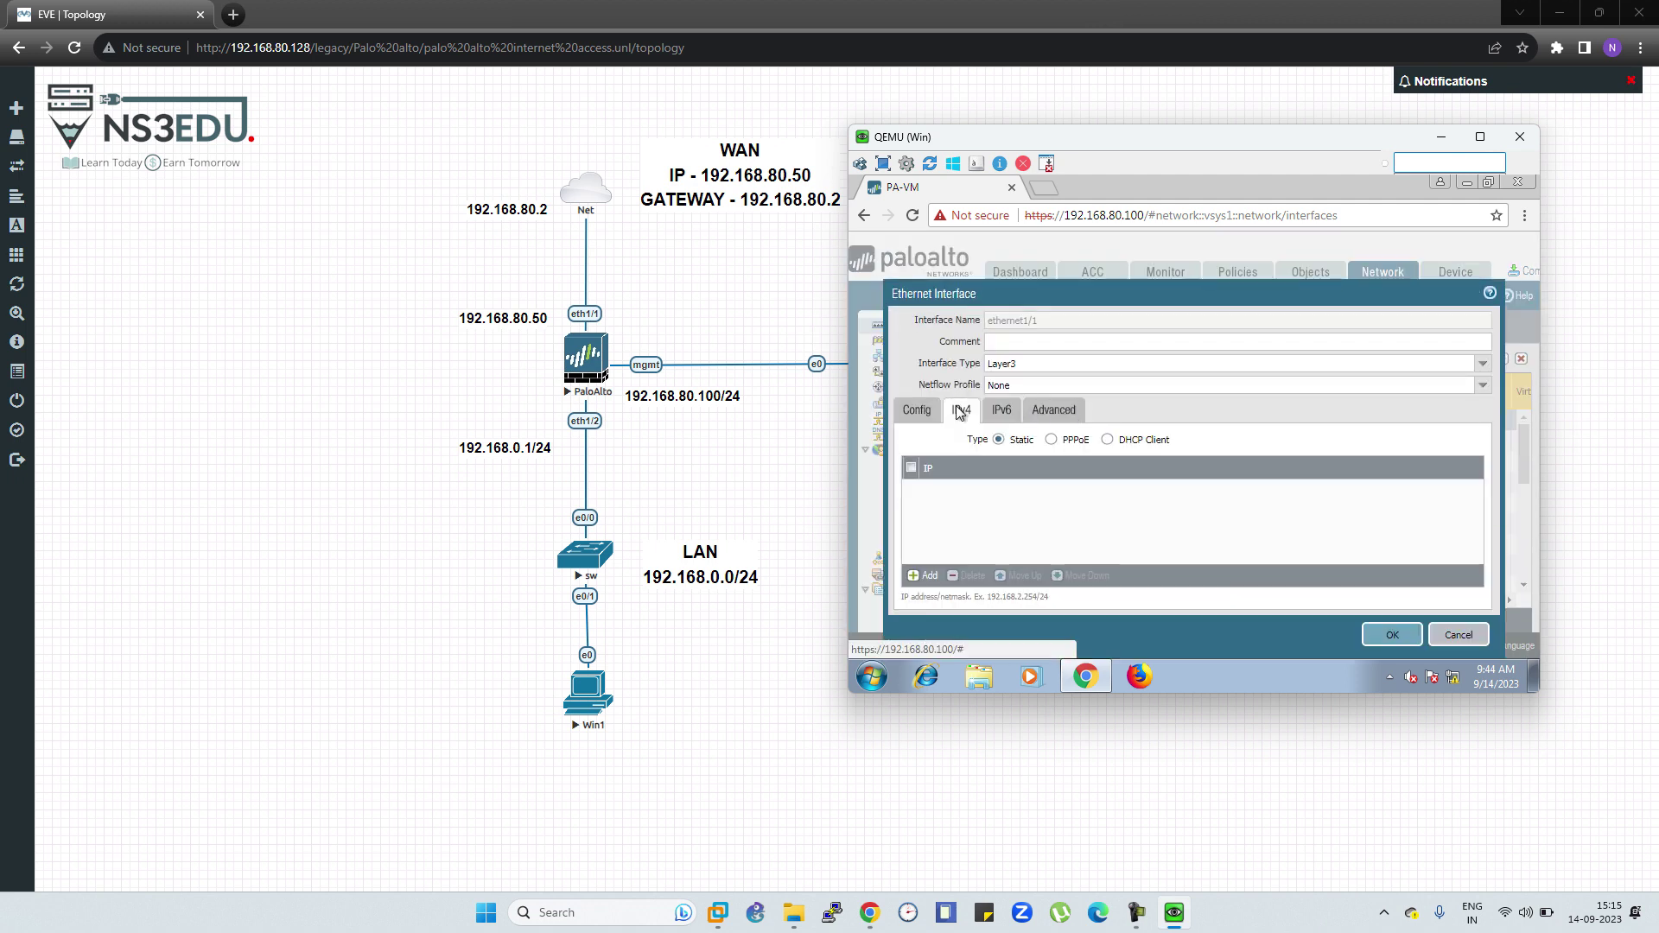
left_click(921, 577)
type("192.168.80")
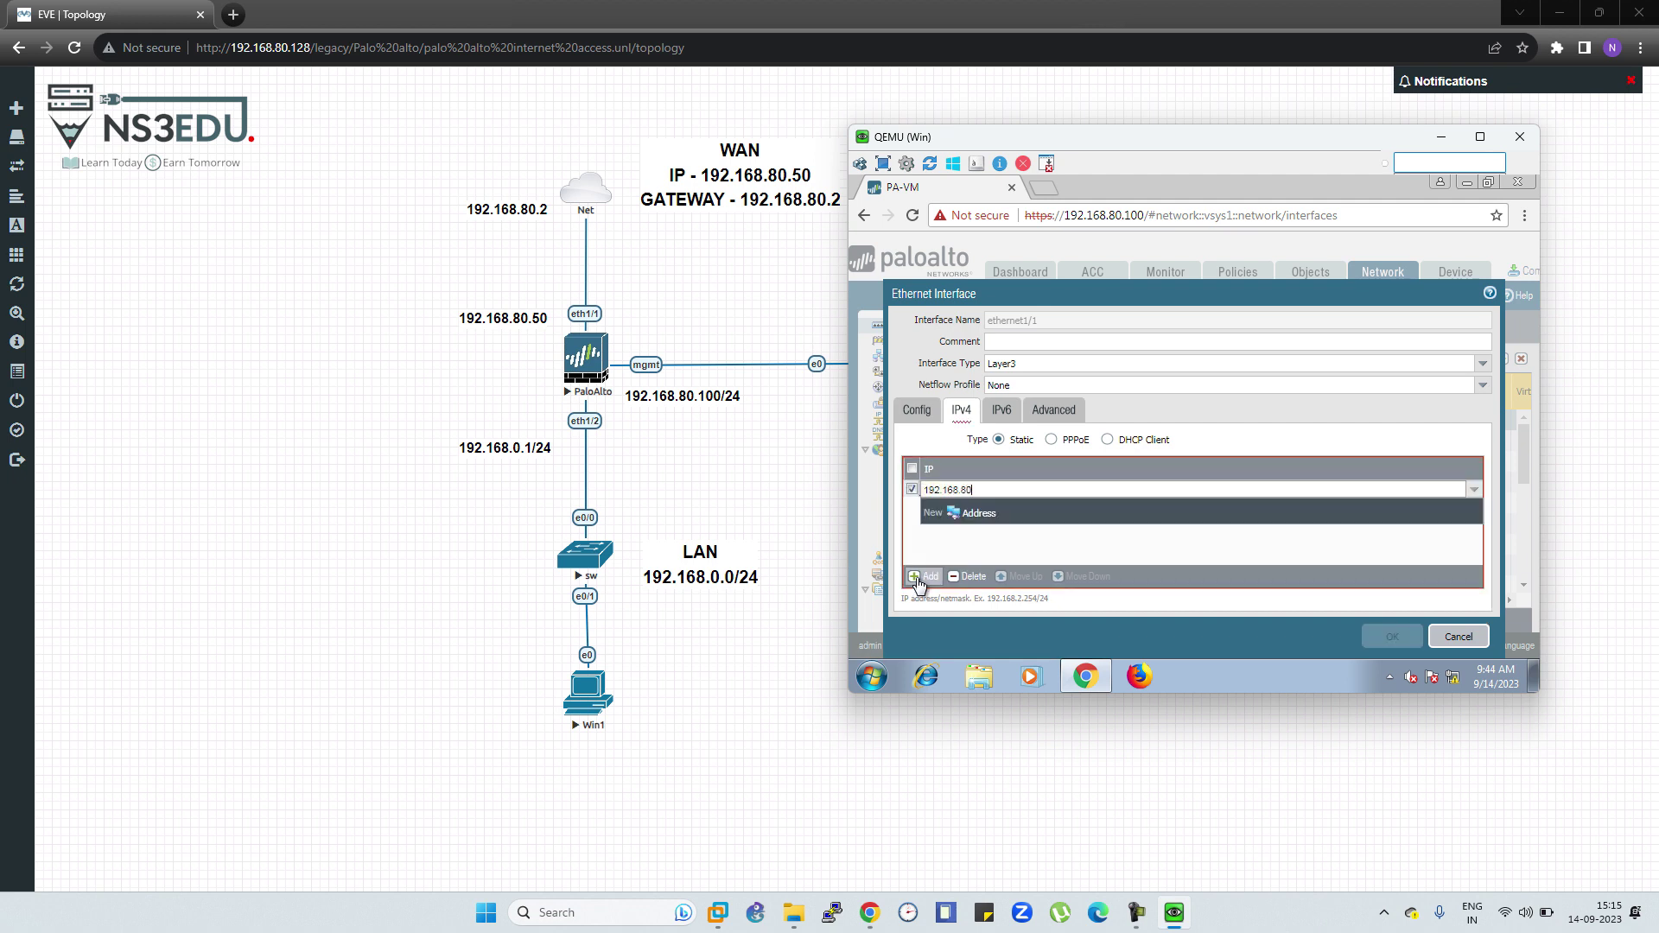
type(".50/24")
left_click(1334, 553)
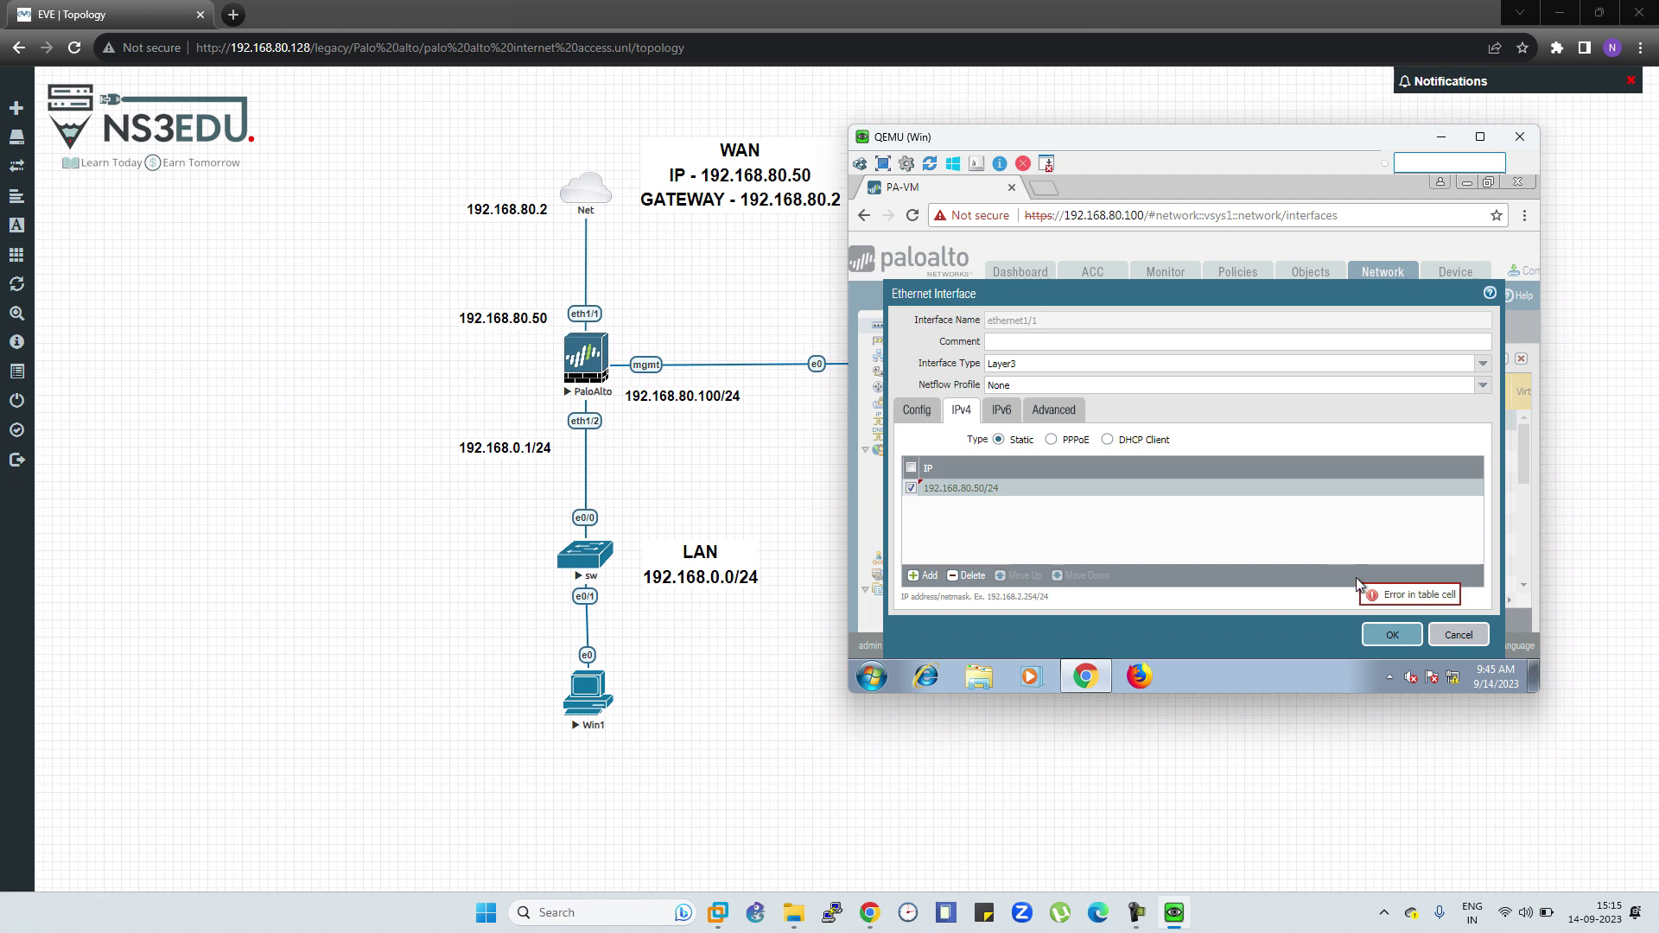
left_click(1391, 635)
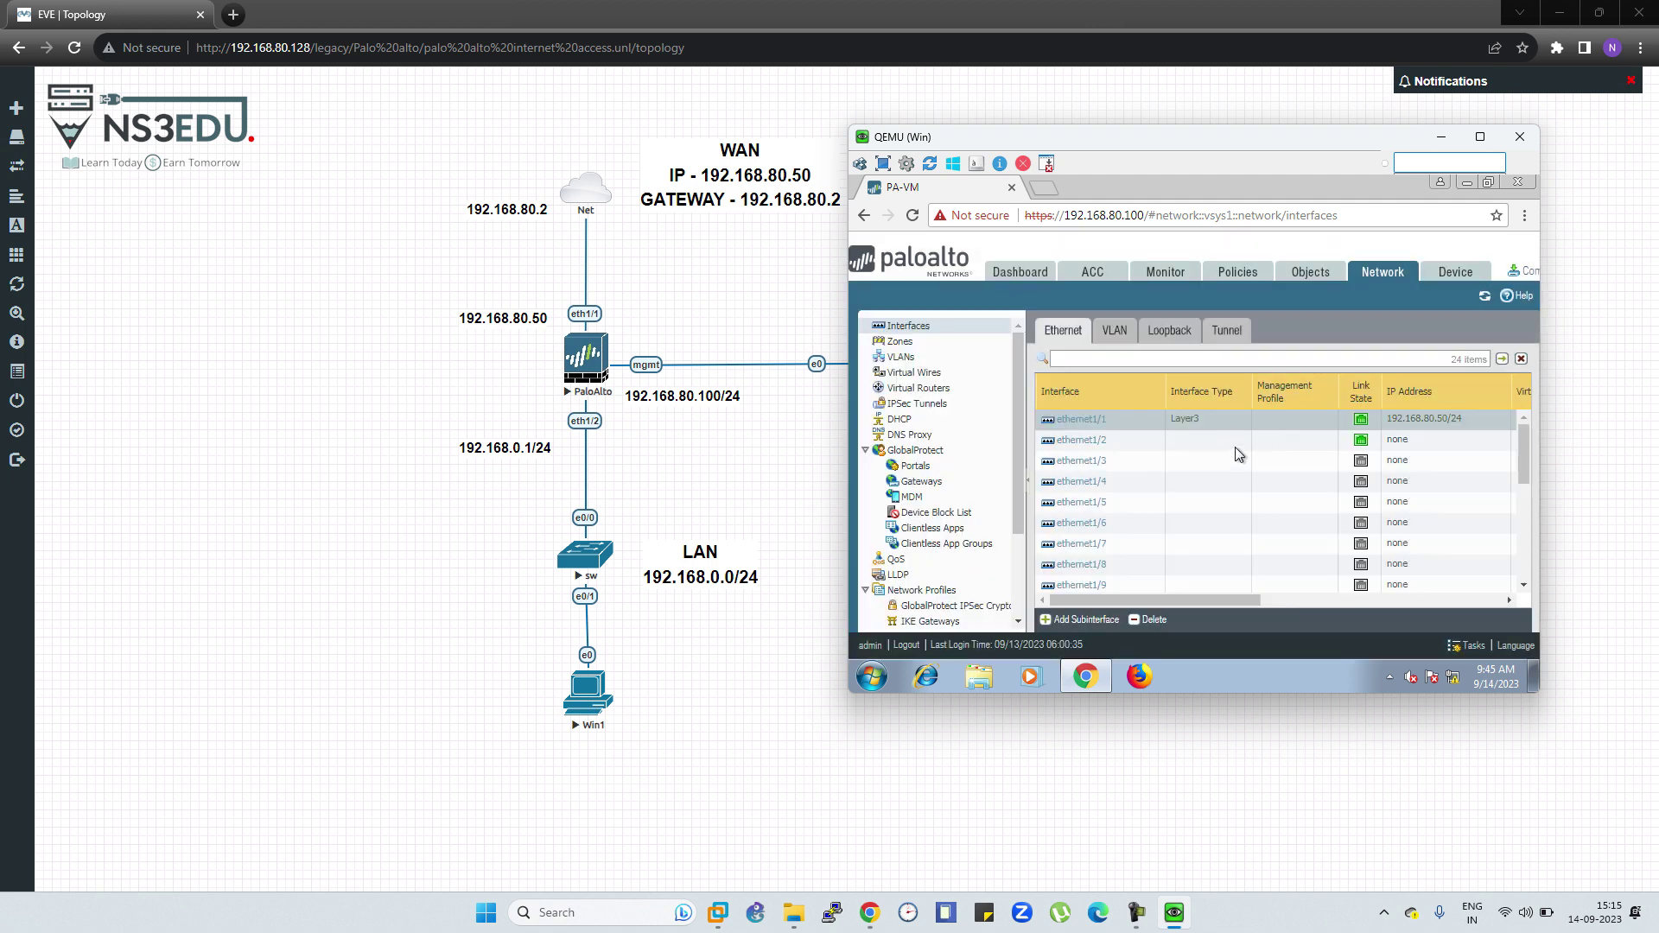
- Set ethernet1/2 to Layer3 in zone LAN with IPv4 address 192.168.0.1/24
left_click(1098, 445)
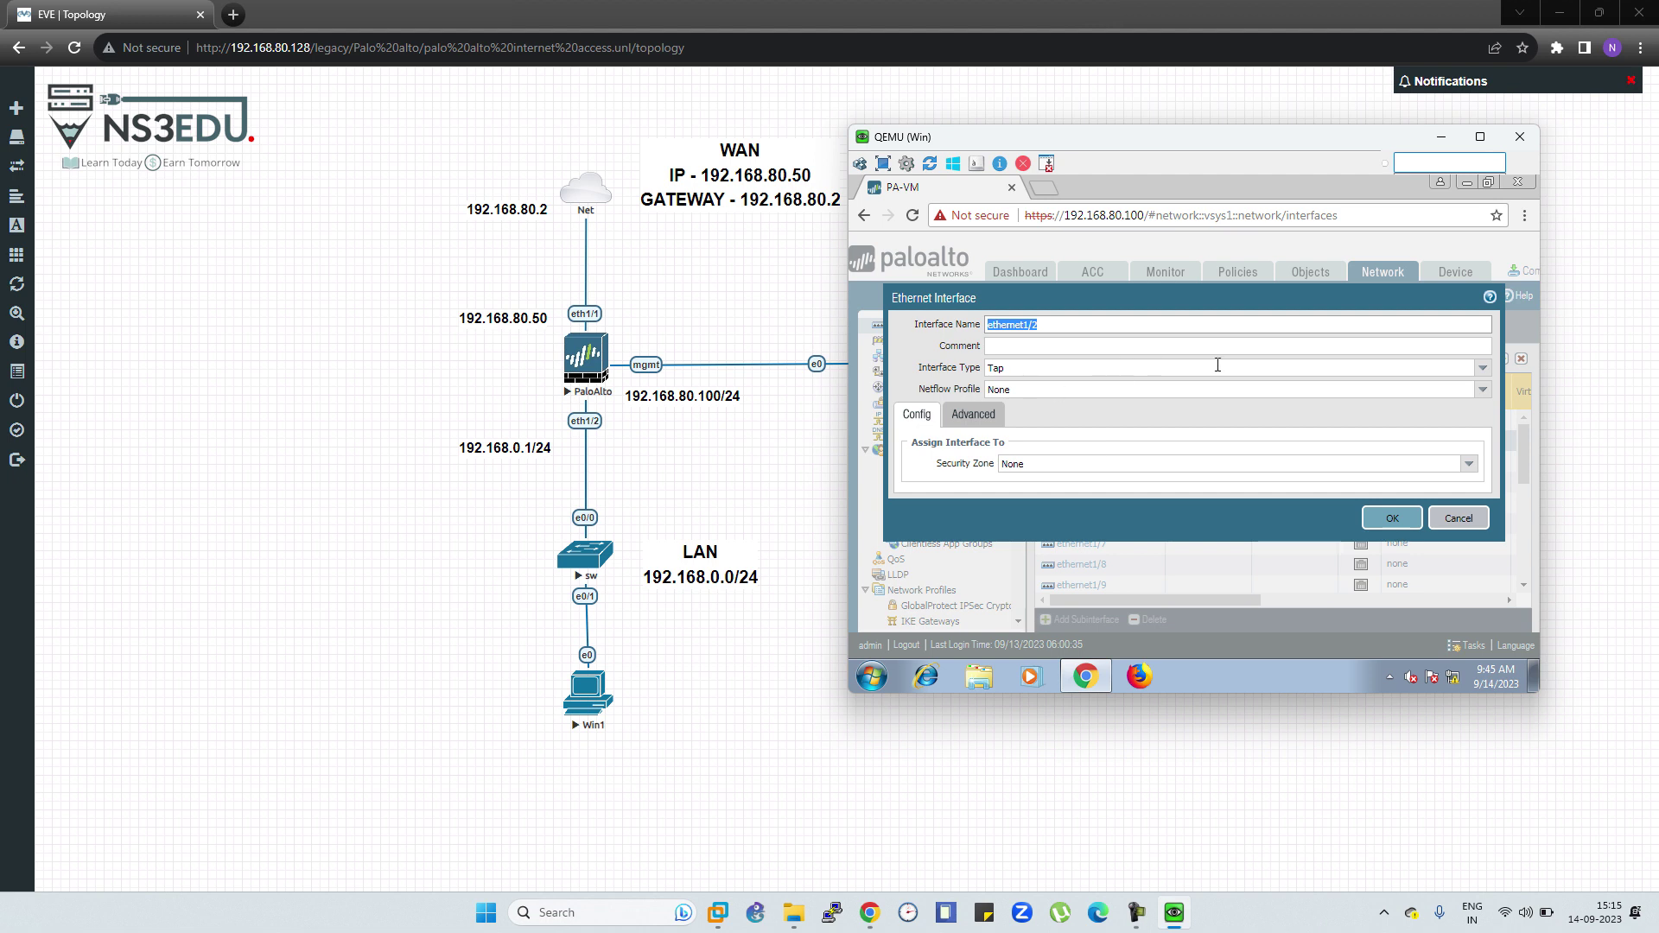
left_click(1479, 368)
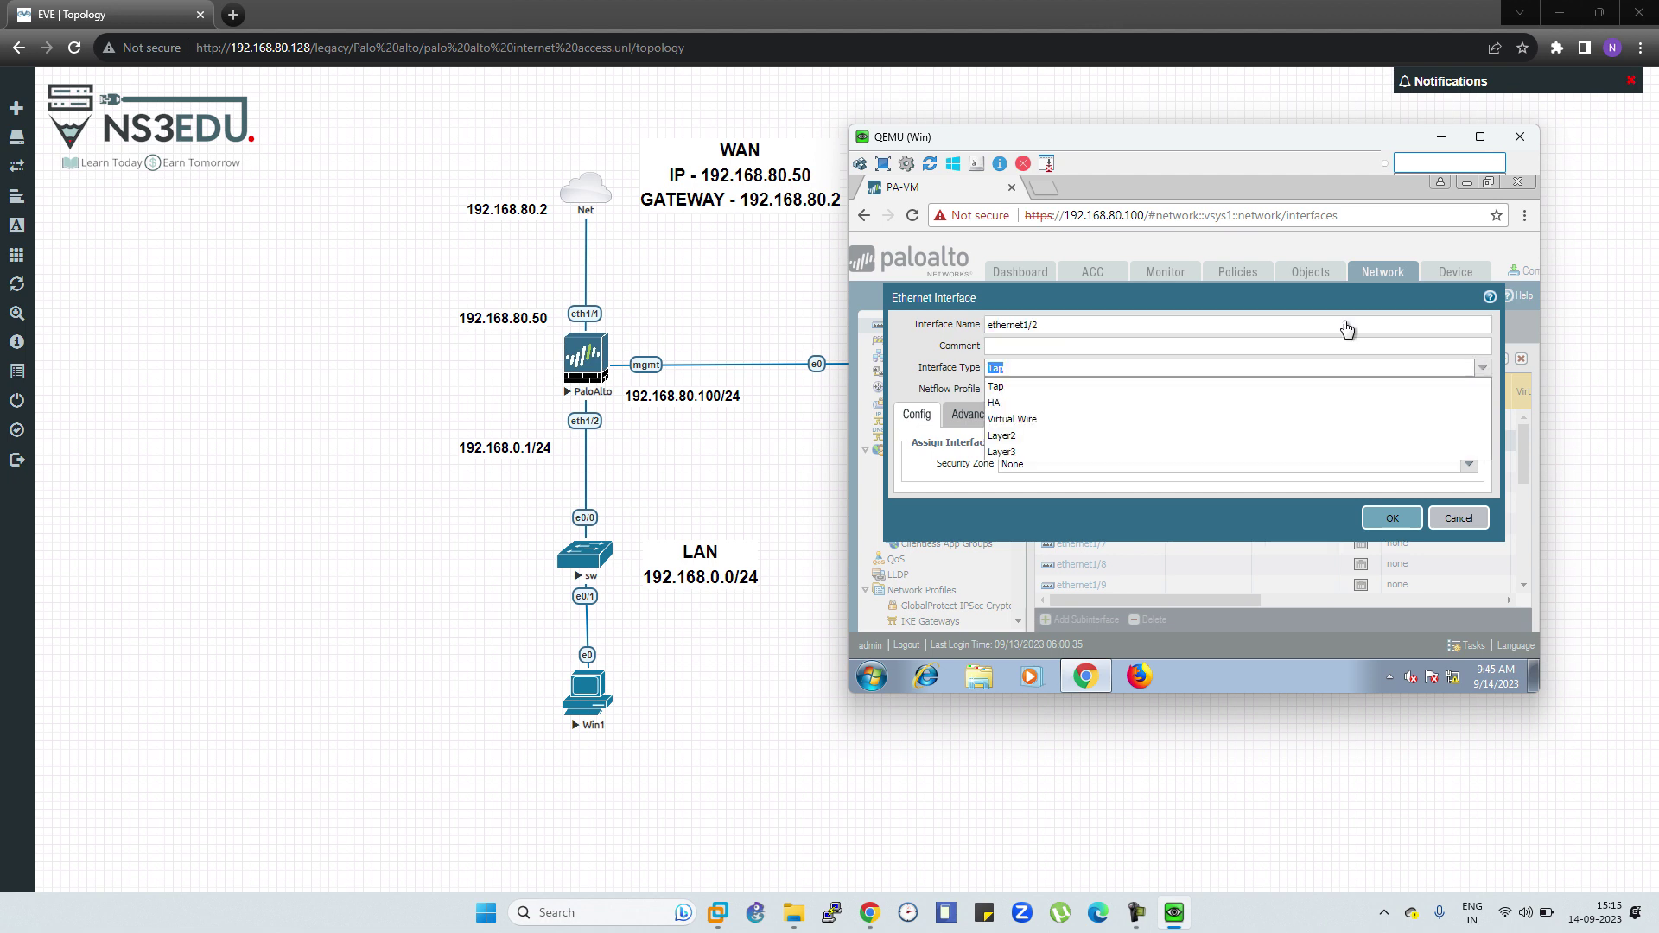
left_click(1133, 452)
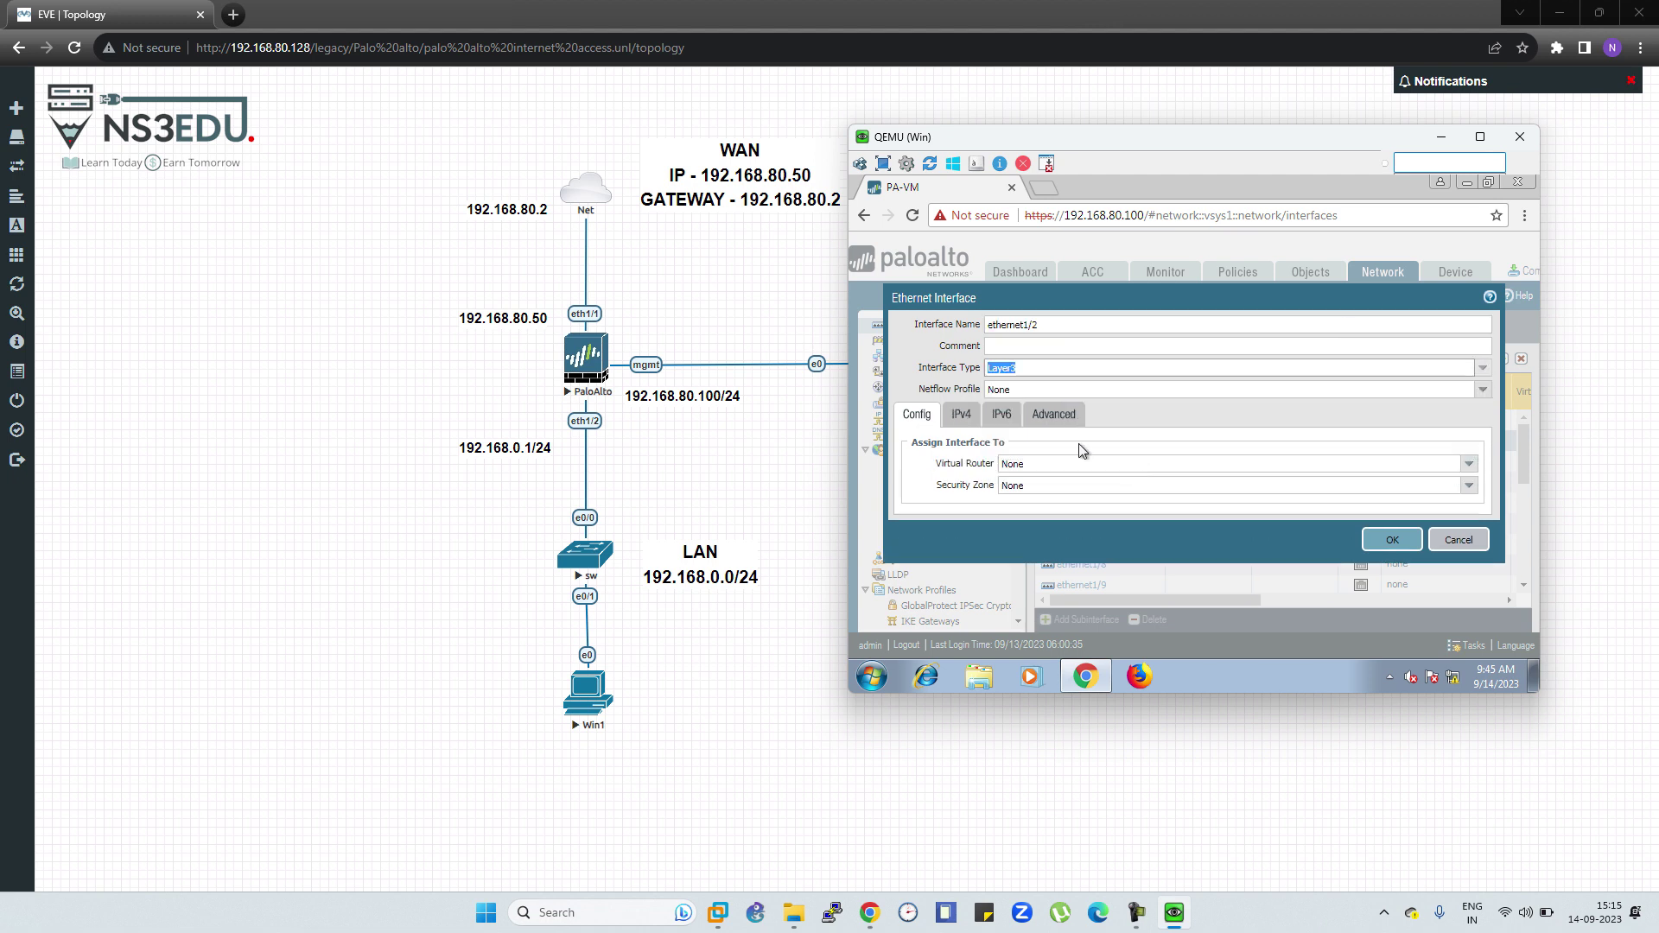
left_click(1471, 487)
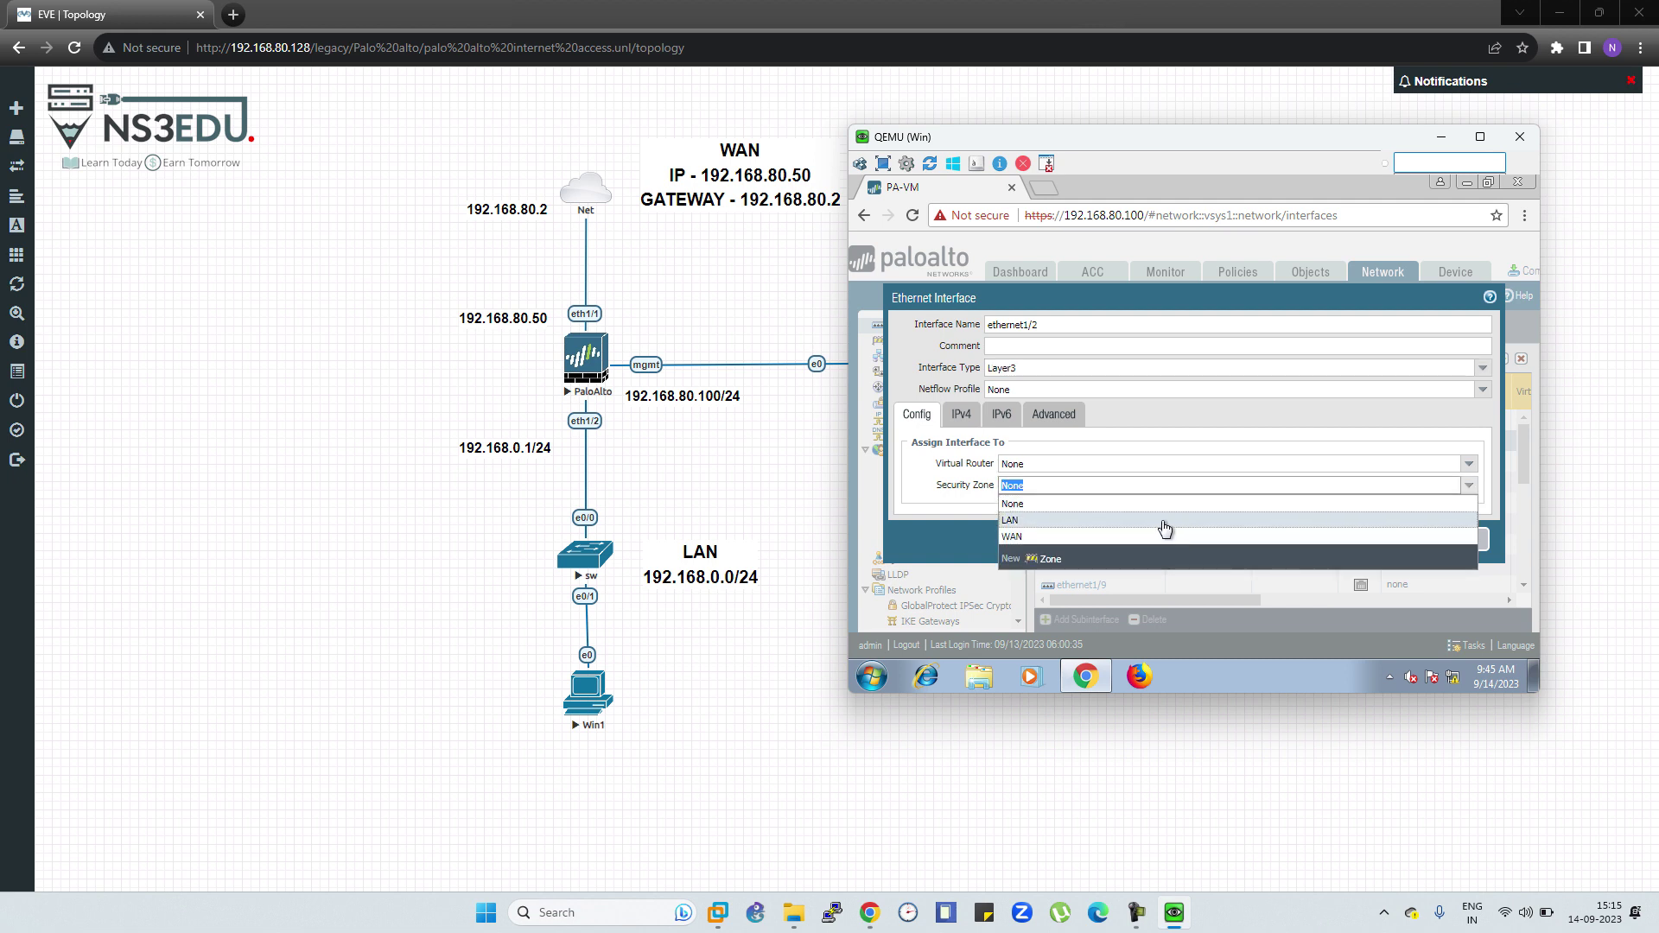
left_click(1162, 527)
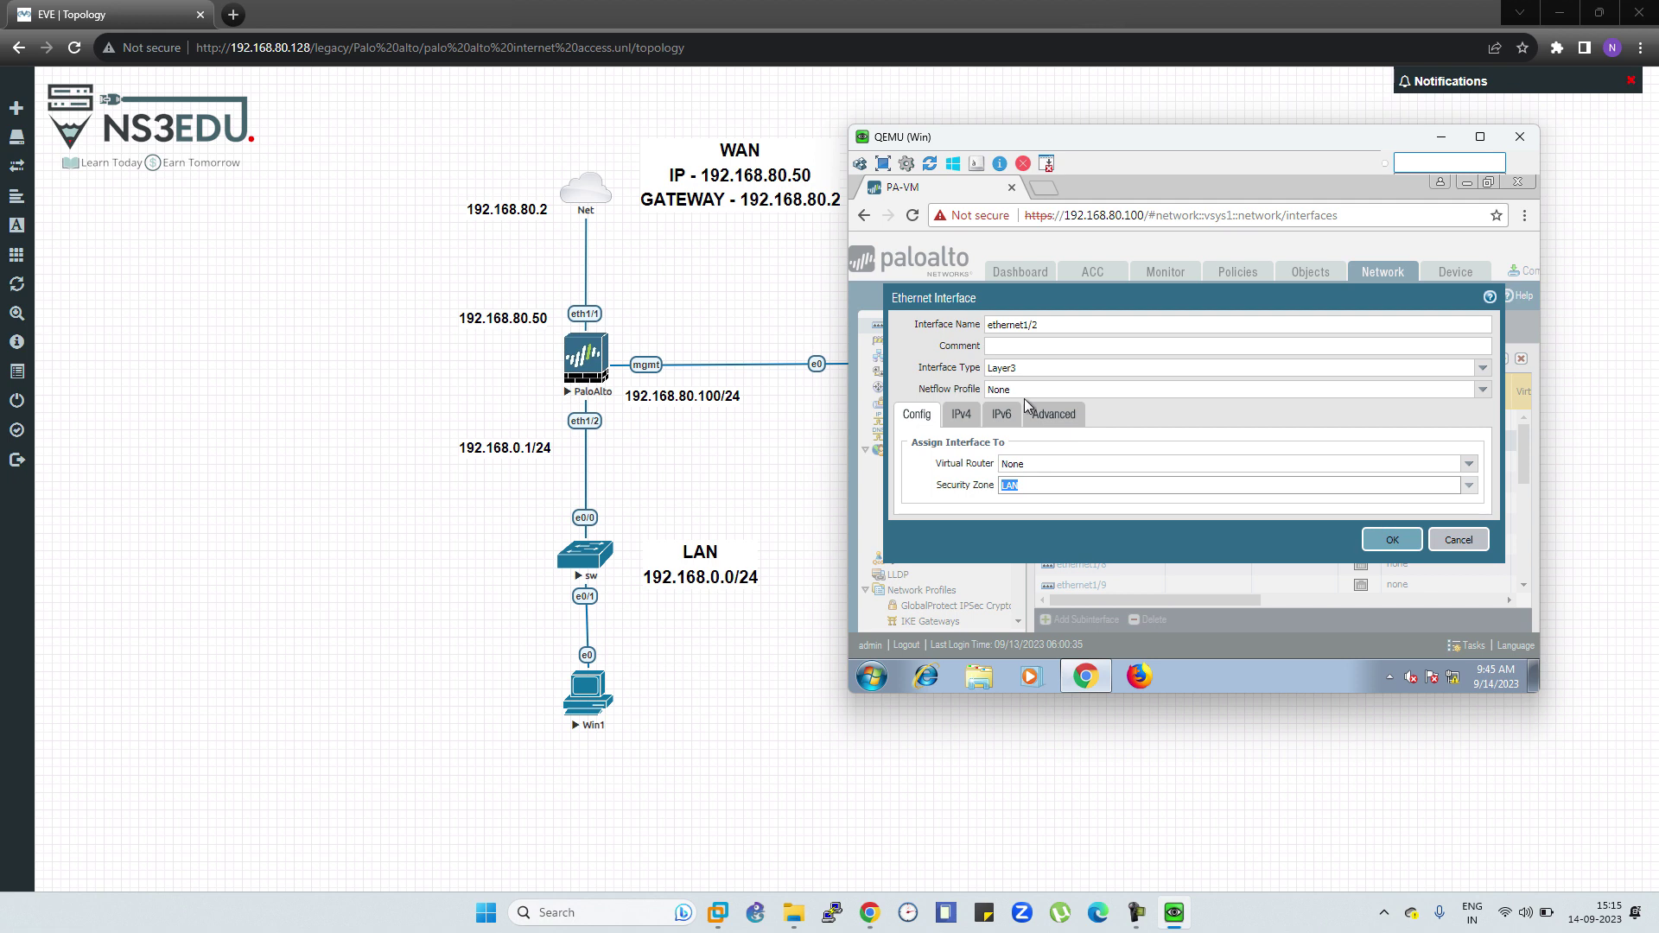
left_click(962, 416)
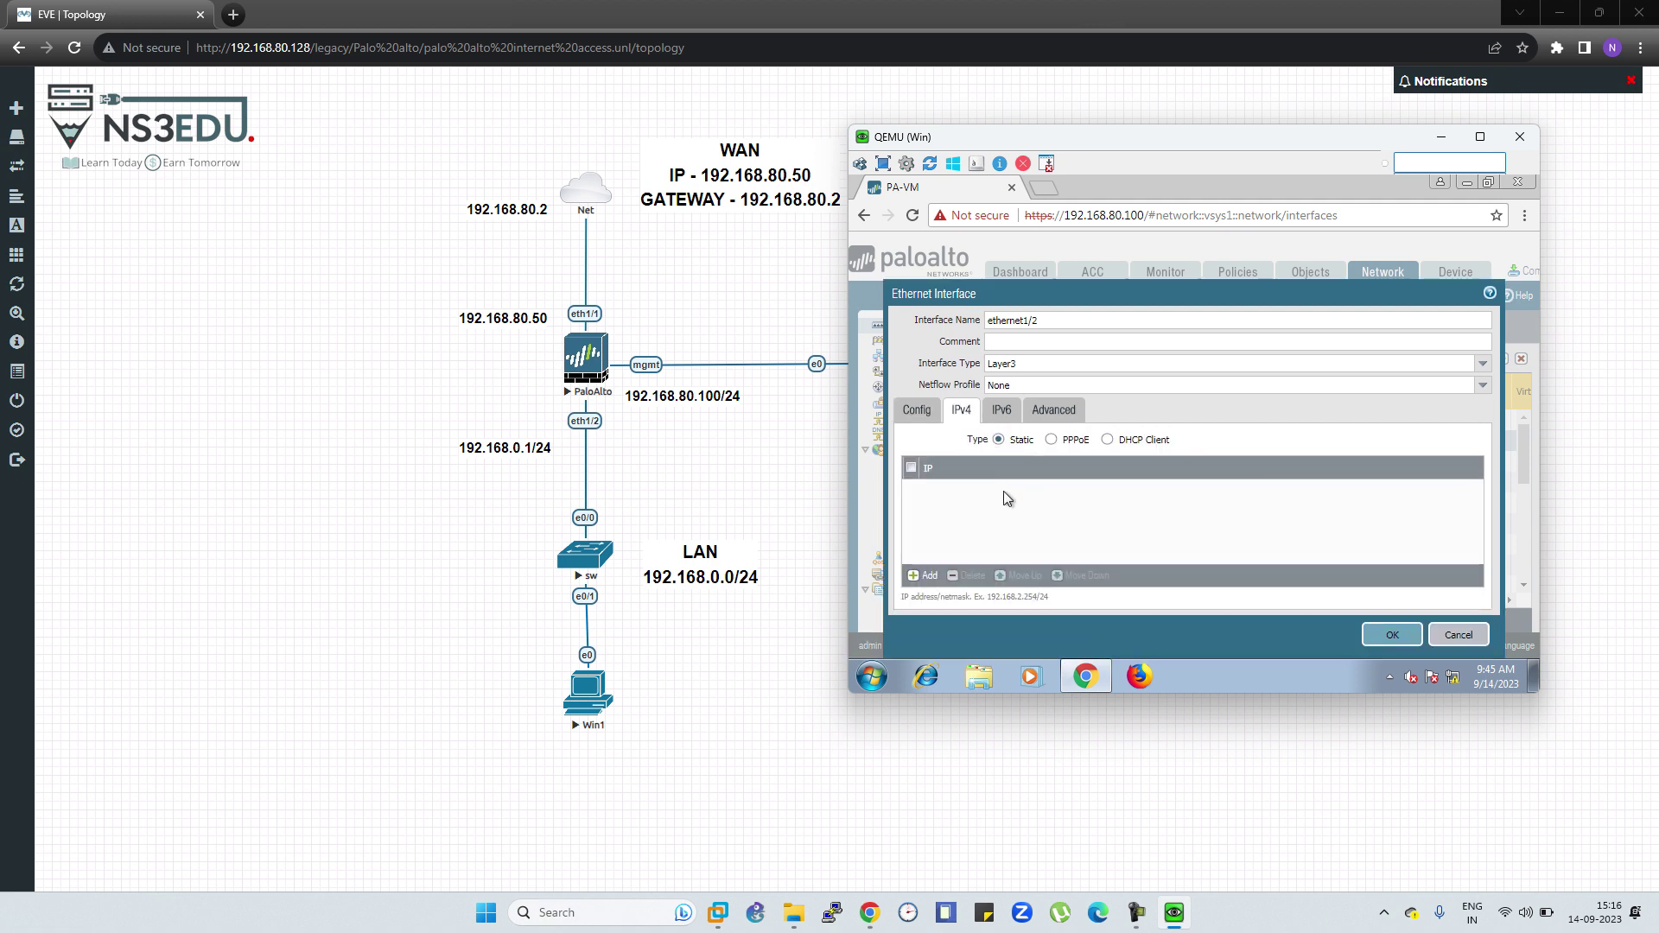
left_click(923, 576)
type("192.168.0.1/24")
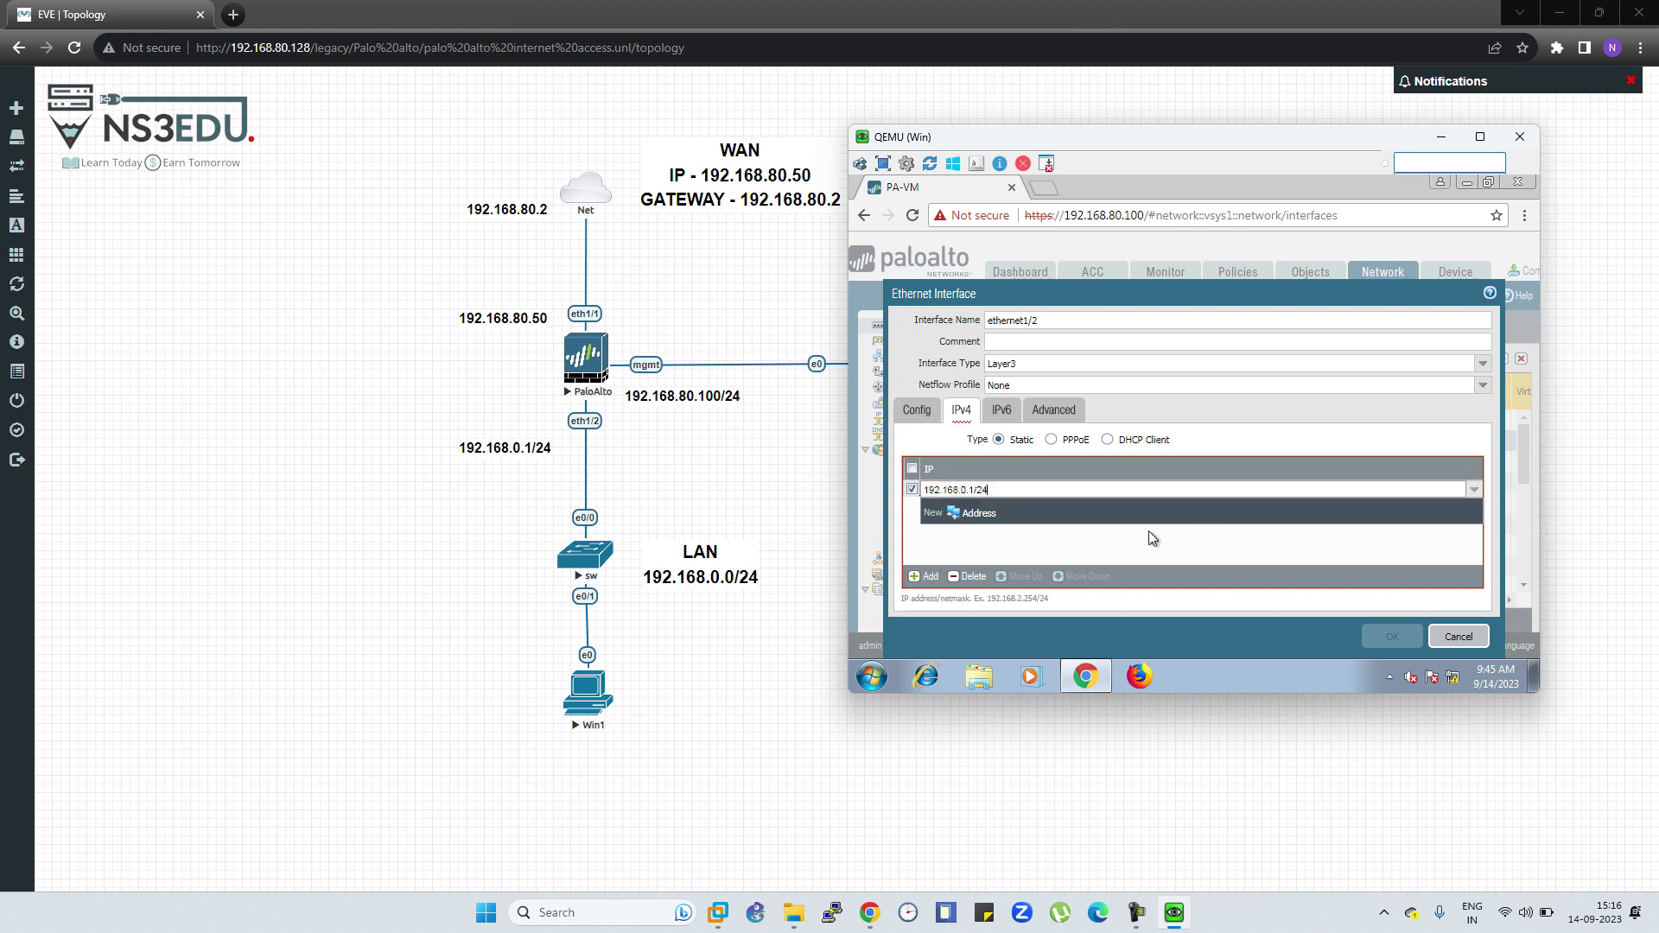
left_click(1308, 554)
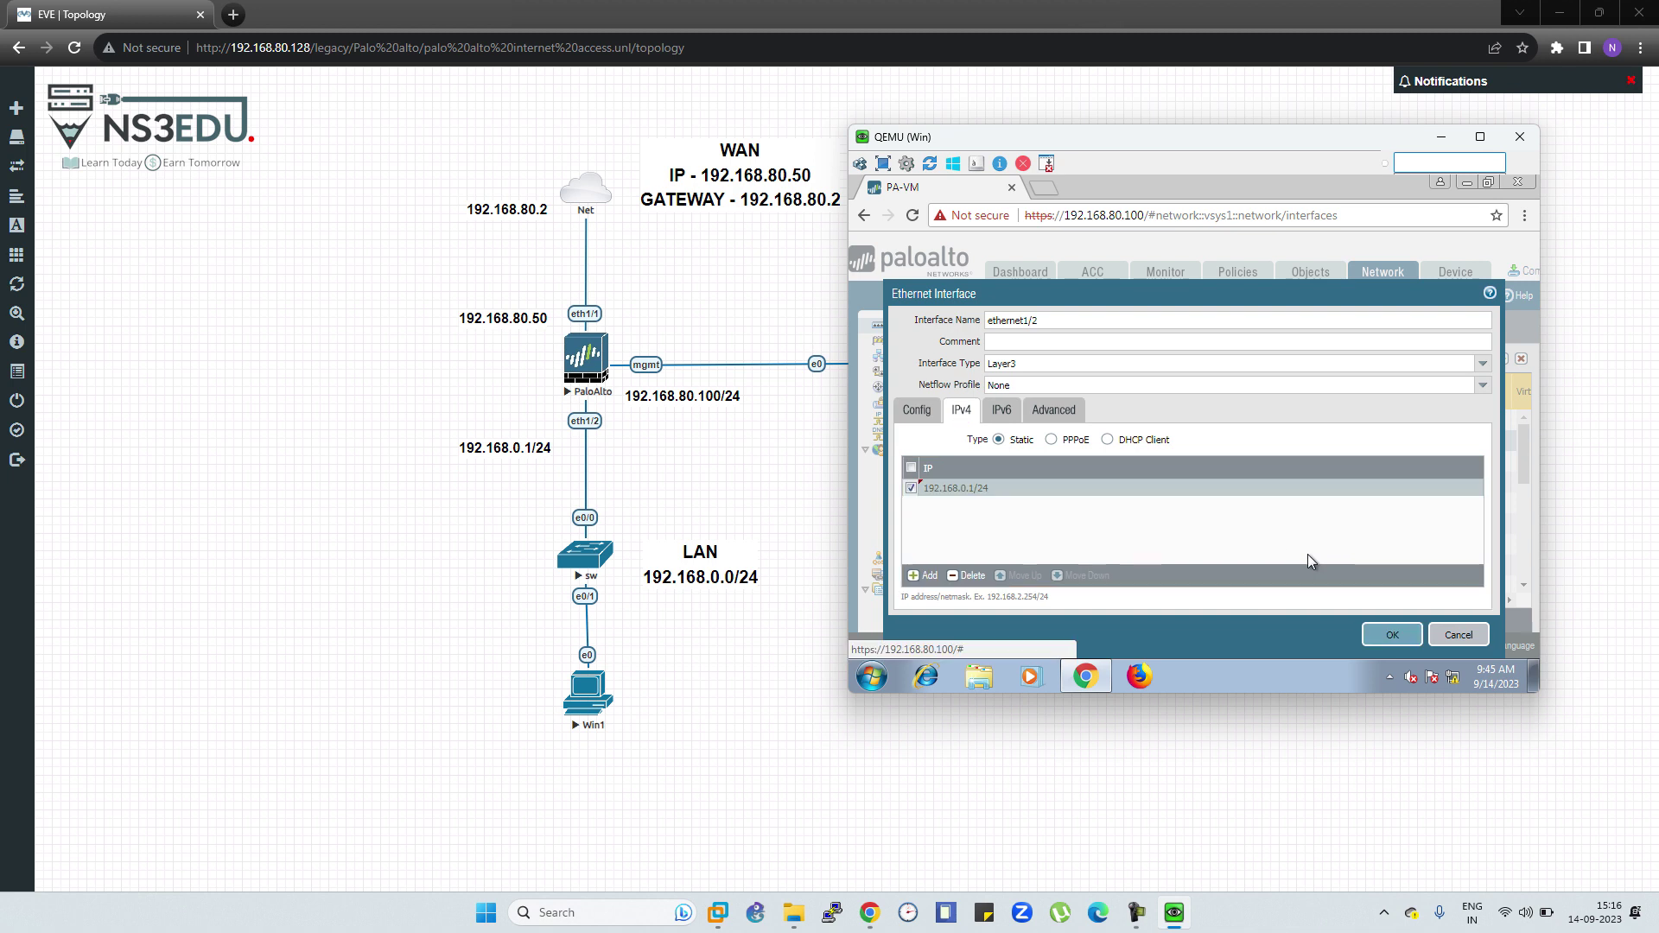
left_click(1386, 638)
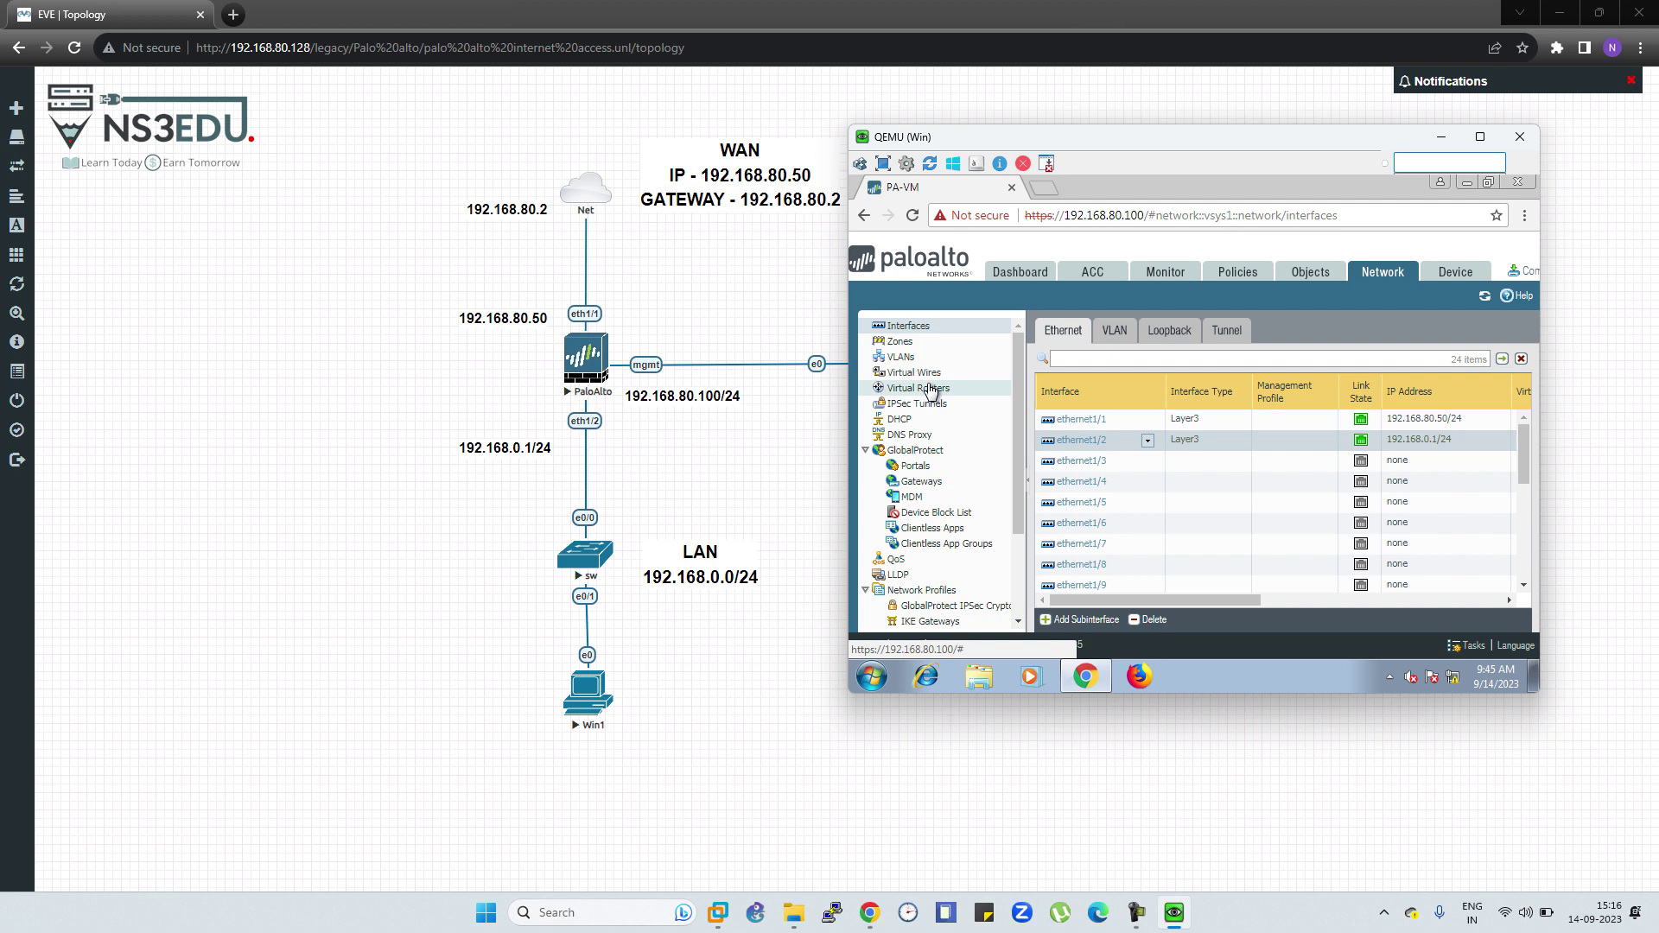
- Assign the PING-RESPONSE-PAGES management profile to ethernet1/2 in its Advanced settings
left_click(1087, 441)
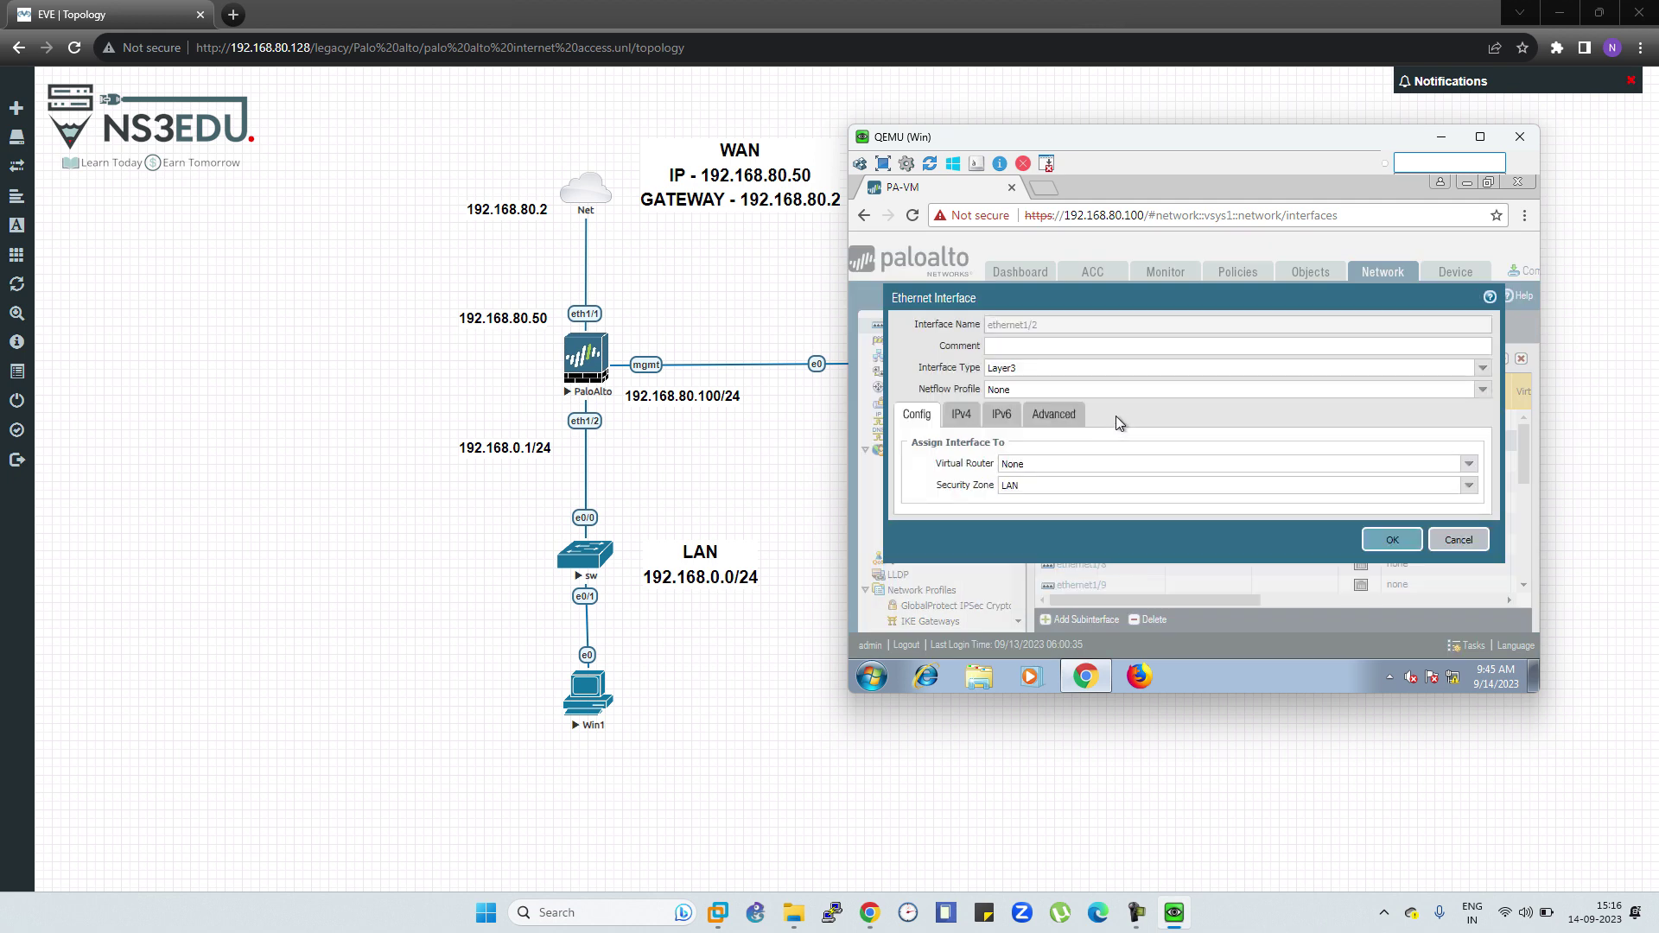
left_click(1064, 415)
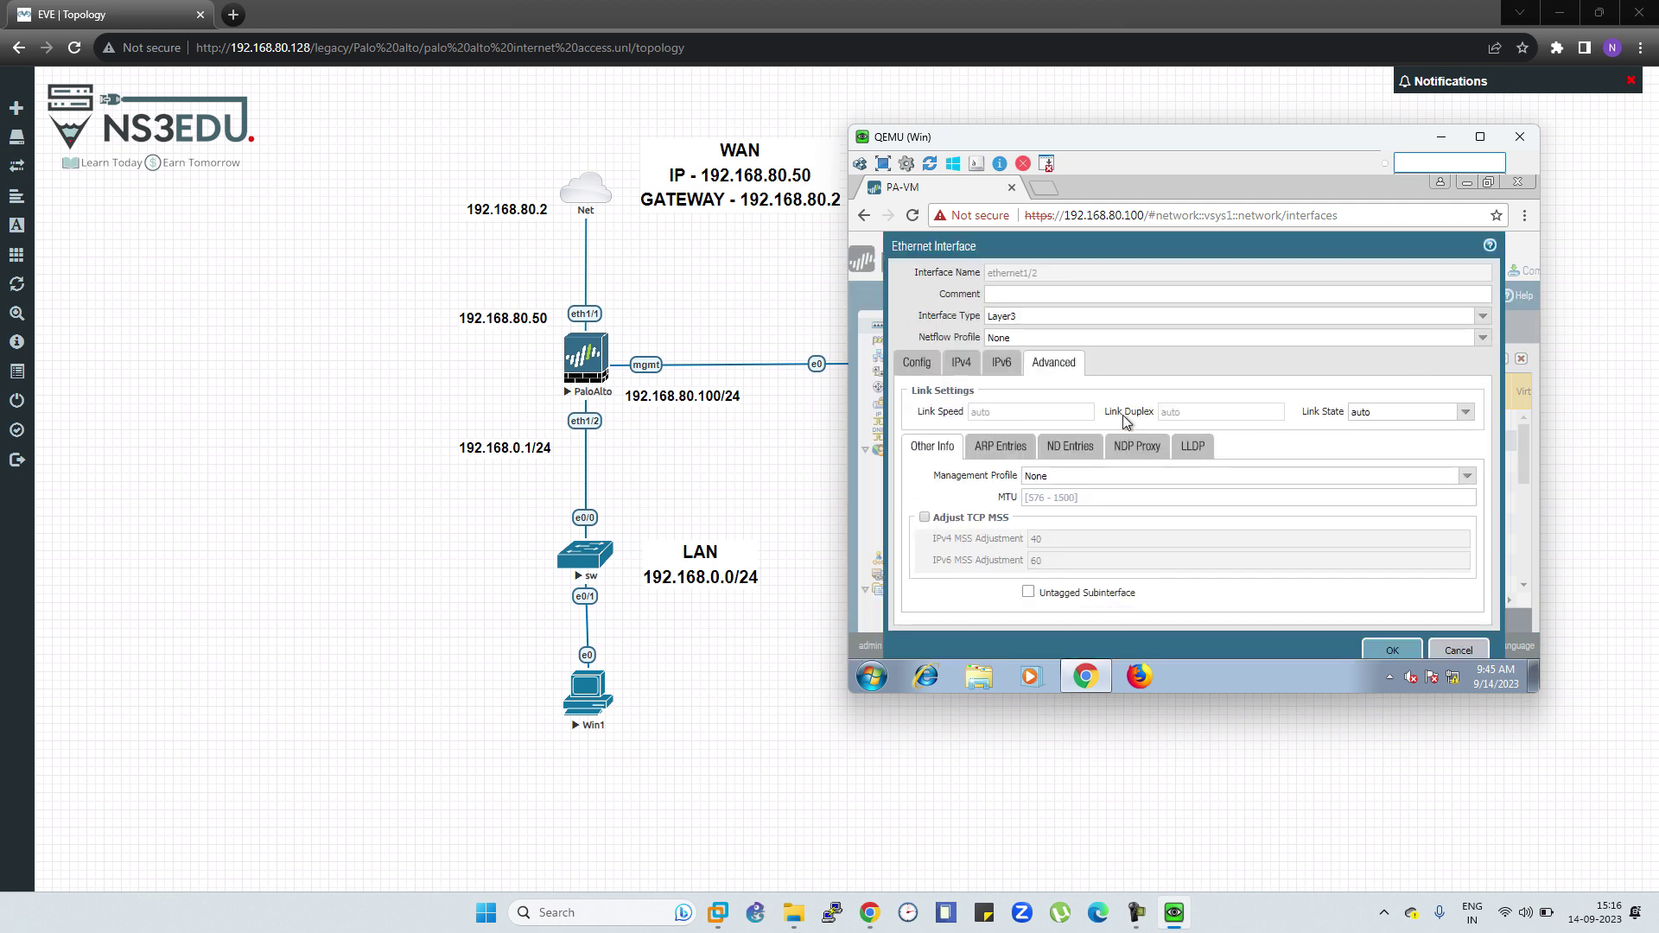
left_click(1469, 477)
left_click(1327, 498)
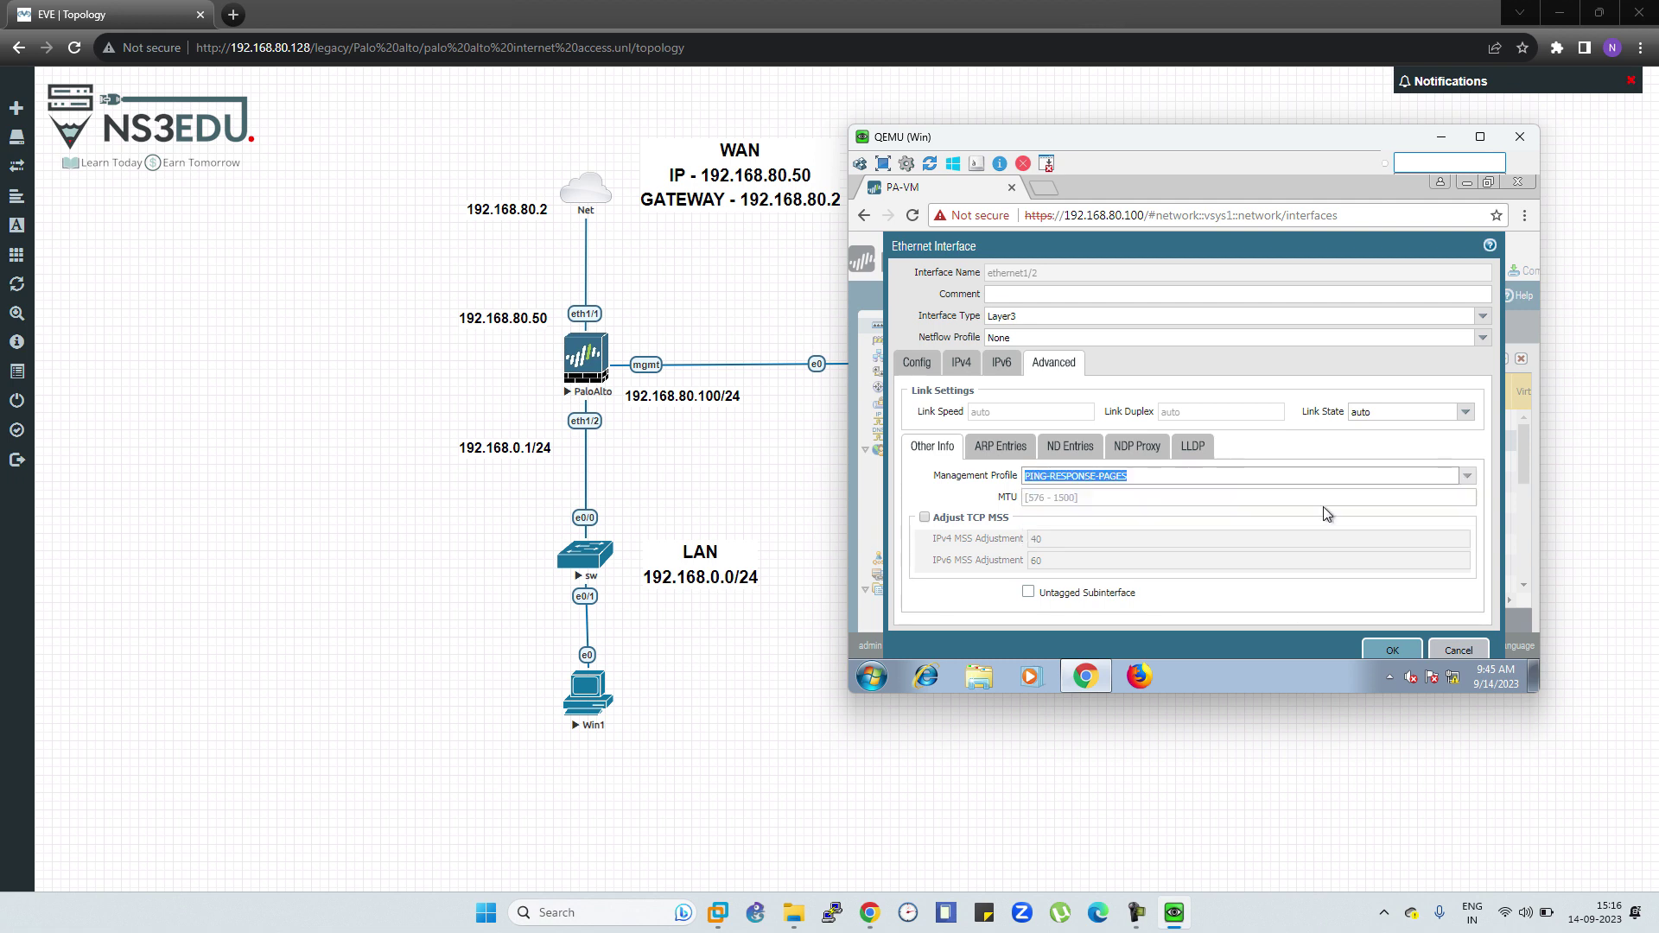
left_click(1392, 650)
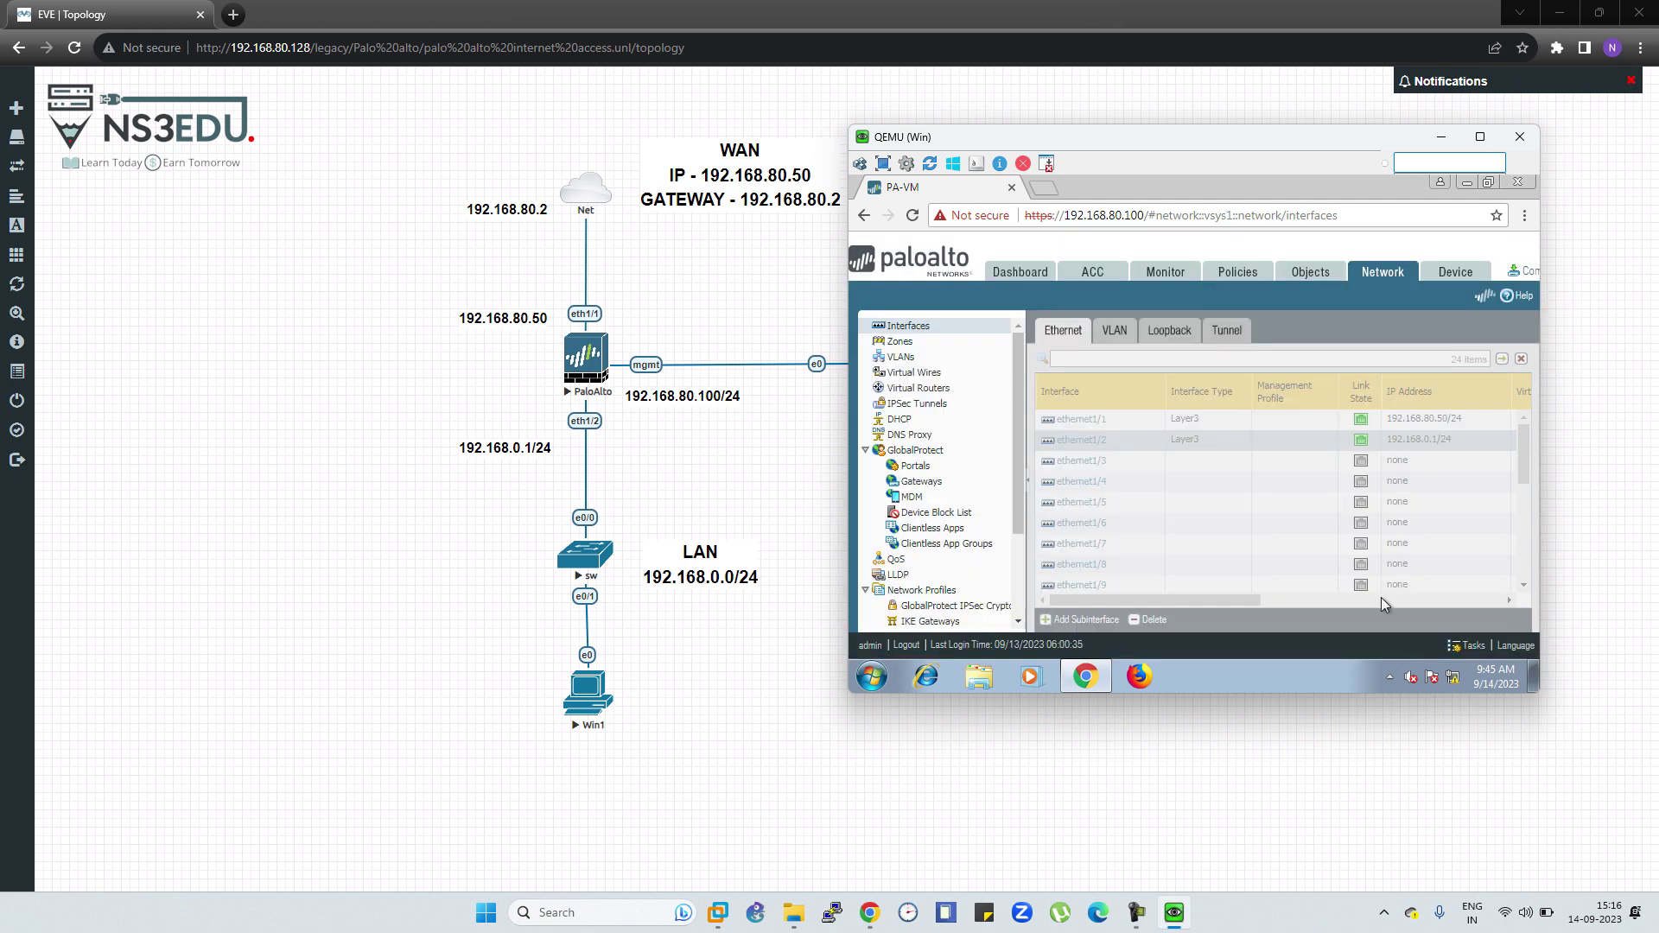
left_click(918, 389)
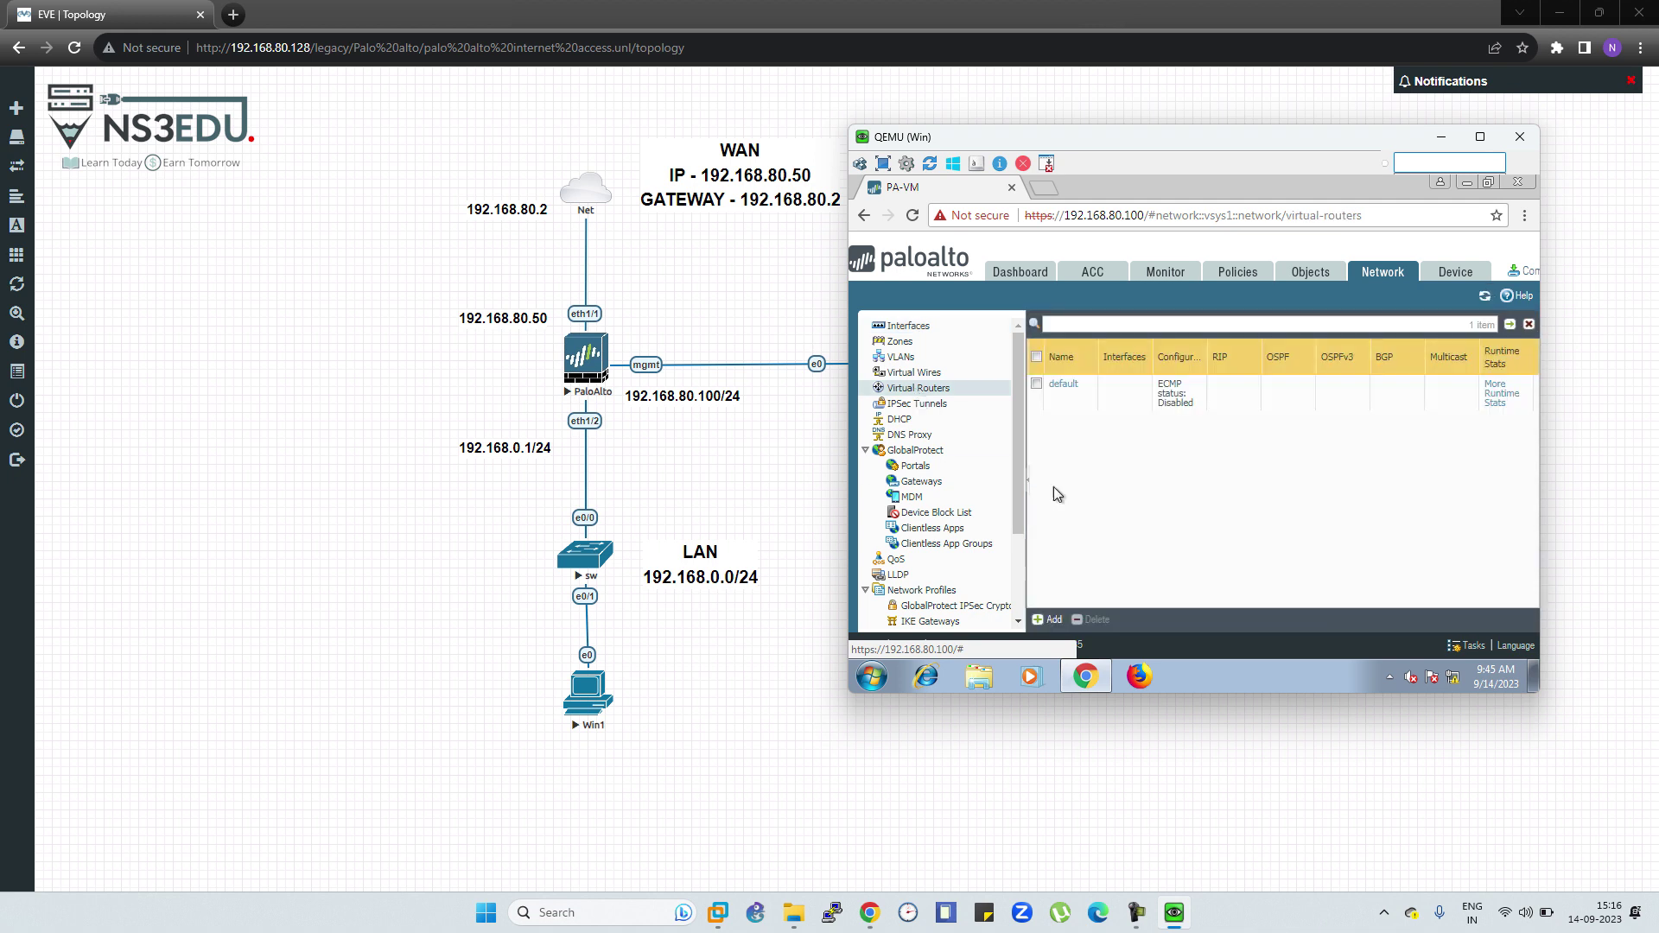
- Create virtual router LAN TO WAN containing interfaces ethernet1/1 and ethernet1/2
left_click(1047, 621)
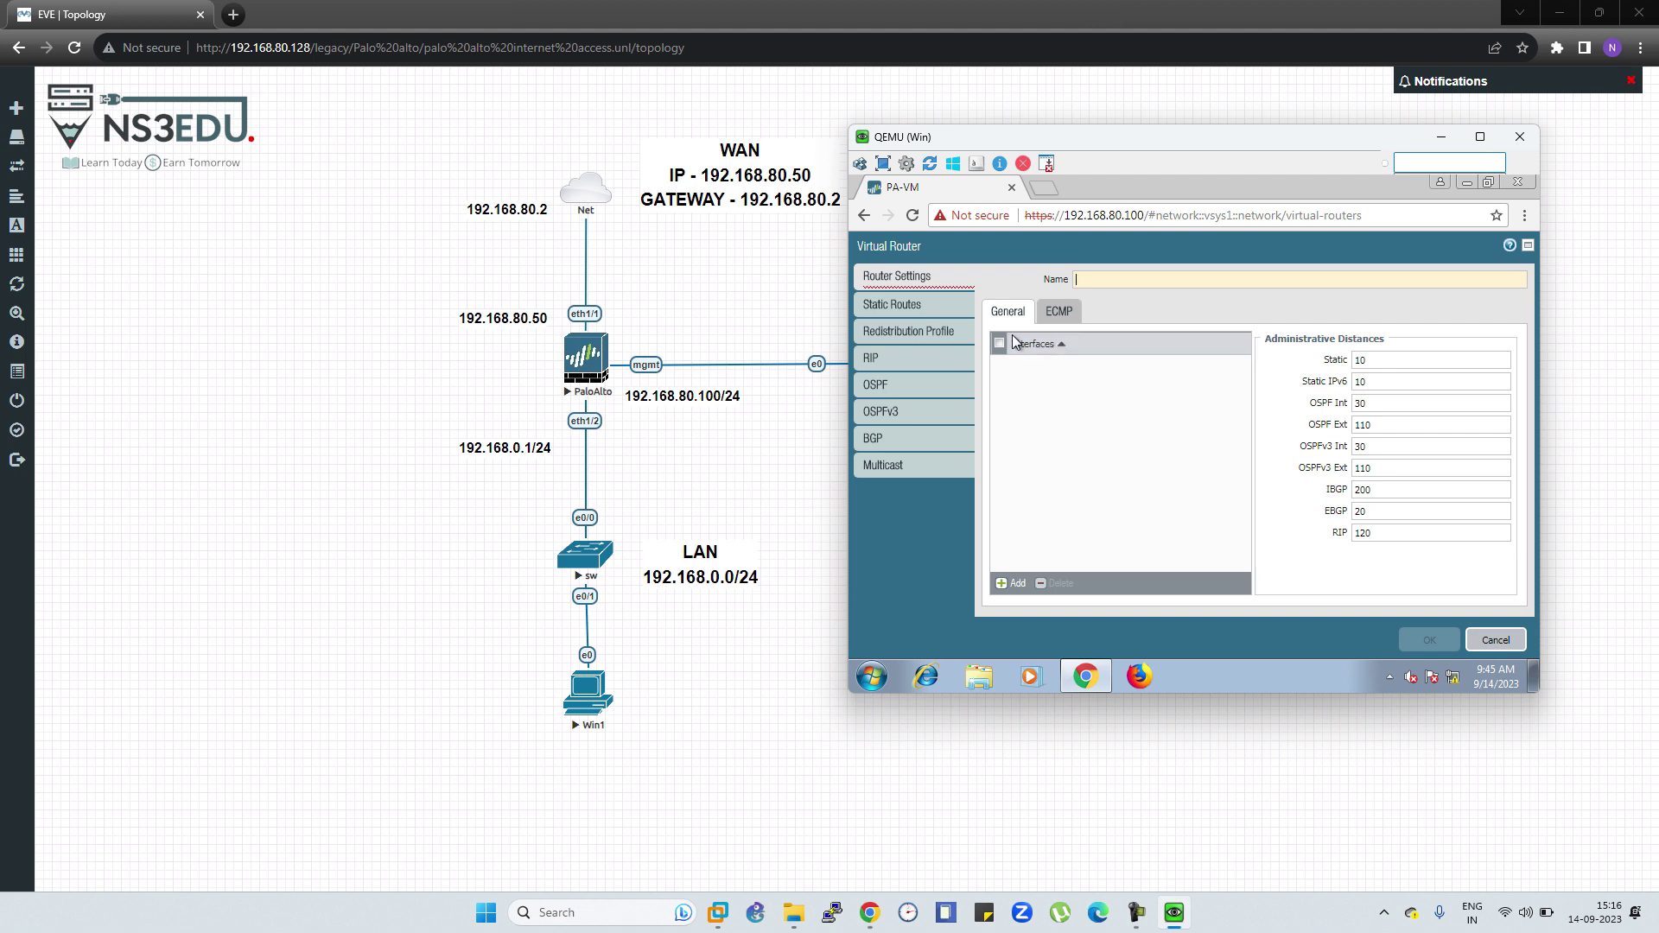
left_click(1020, 585)
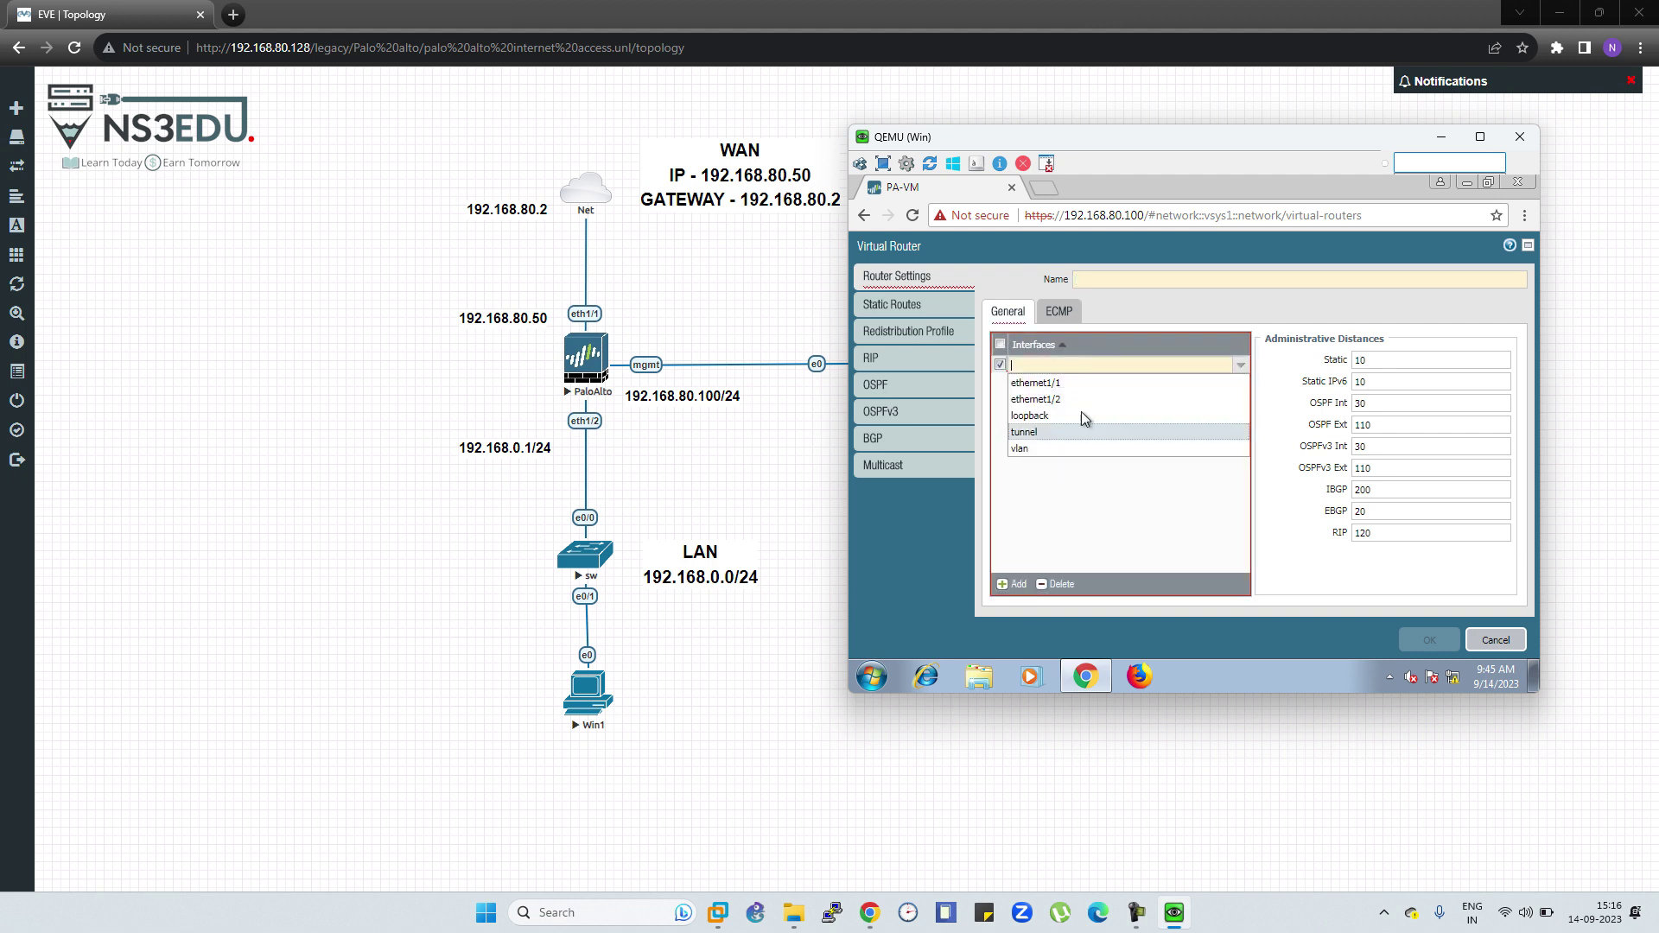
left_click(1058, 392)
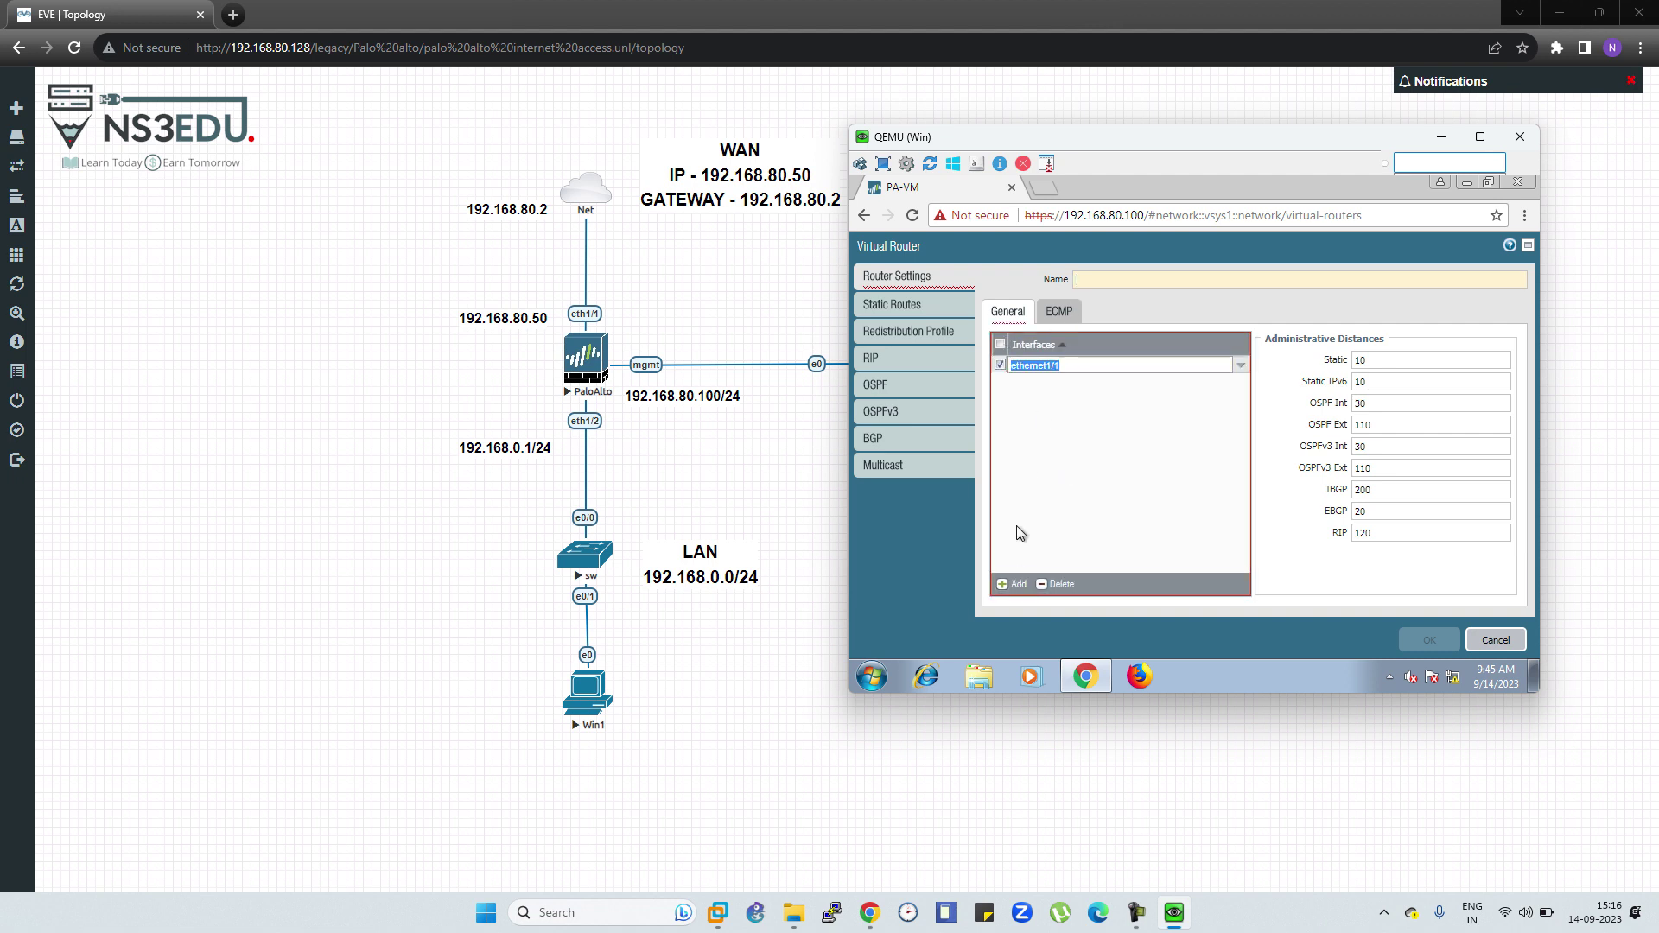
left_click(1015, 585)
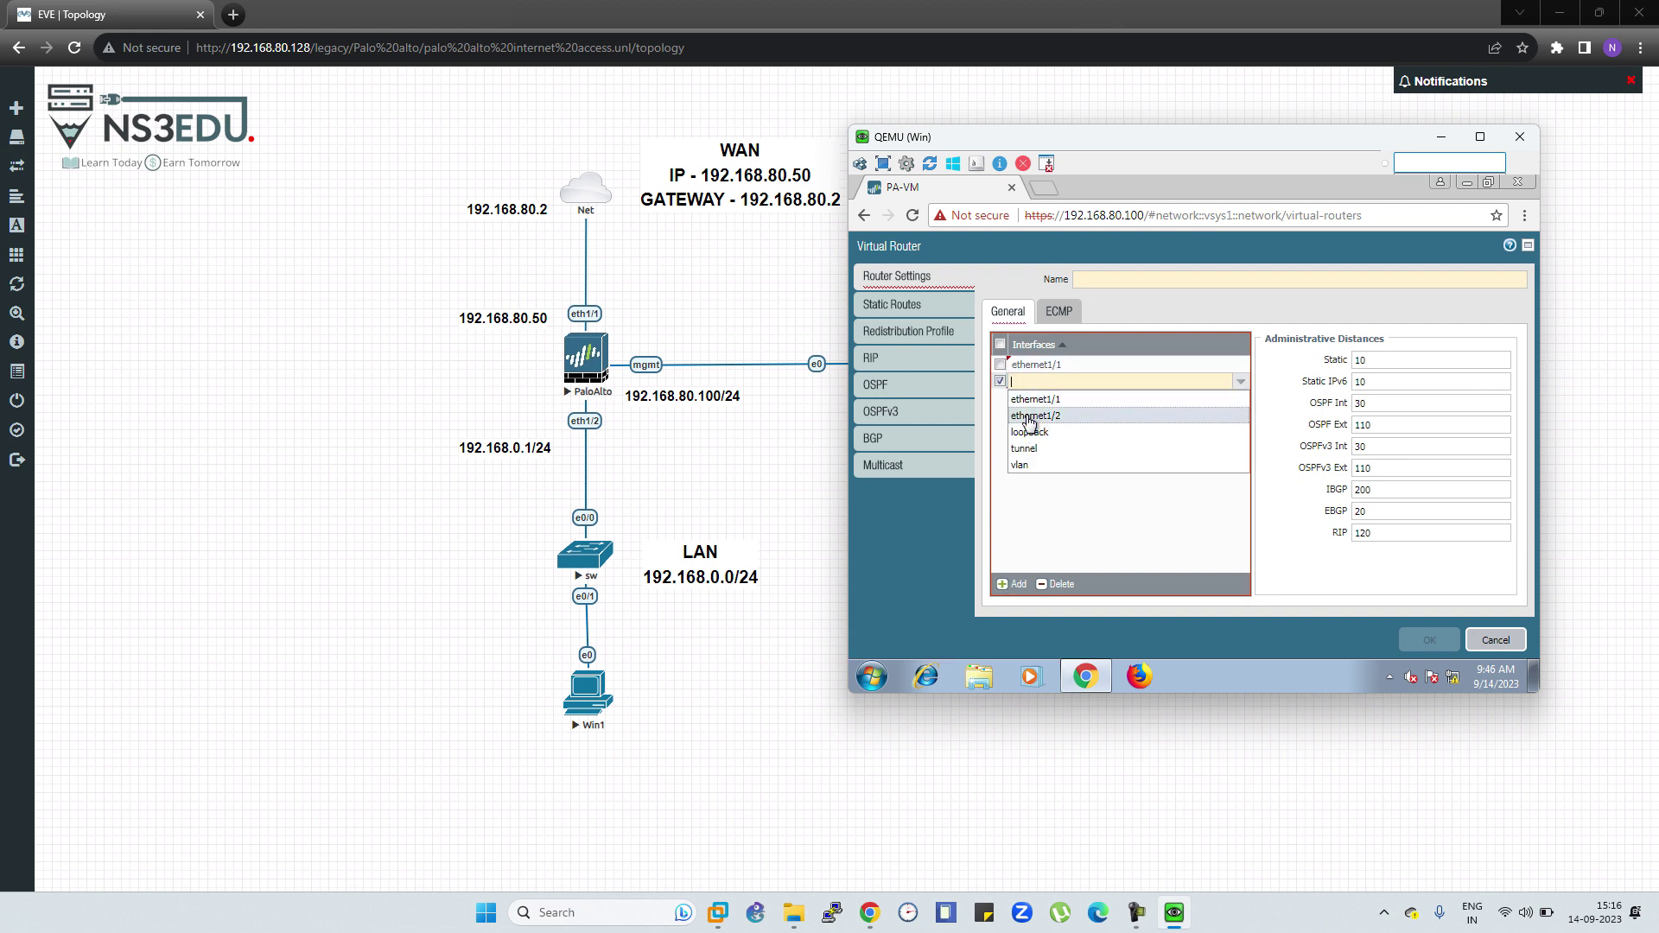
left_click(1033, 417)
left_click(1131, 279)
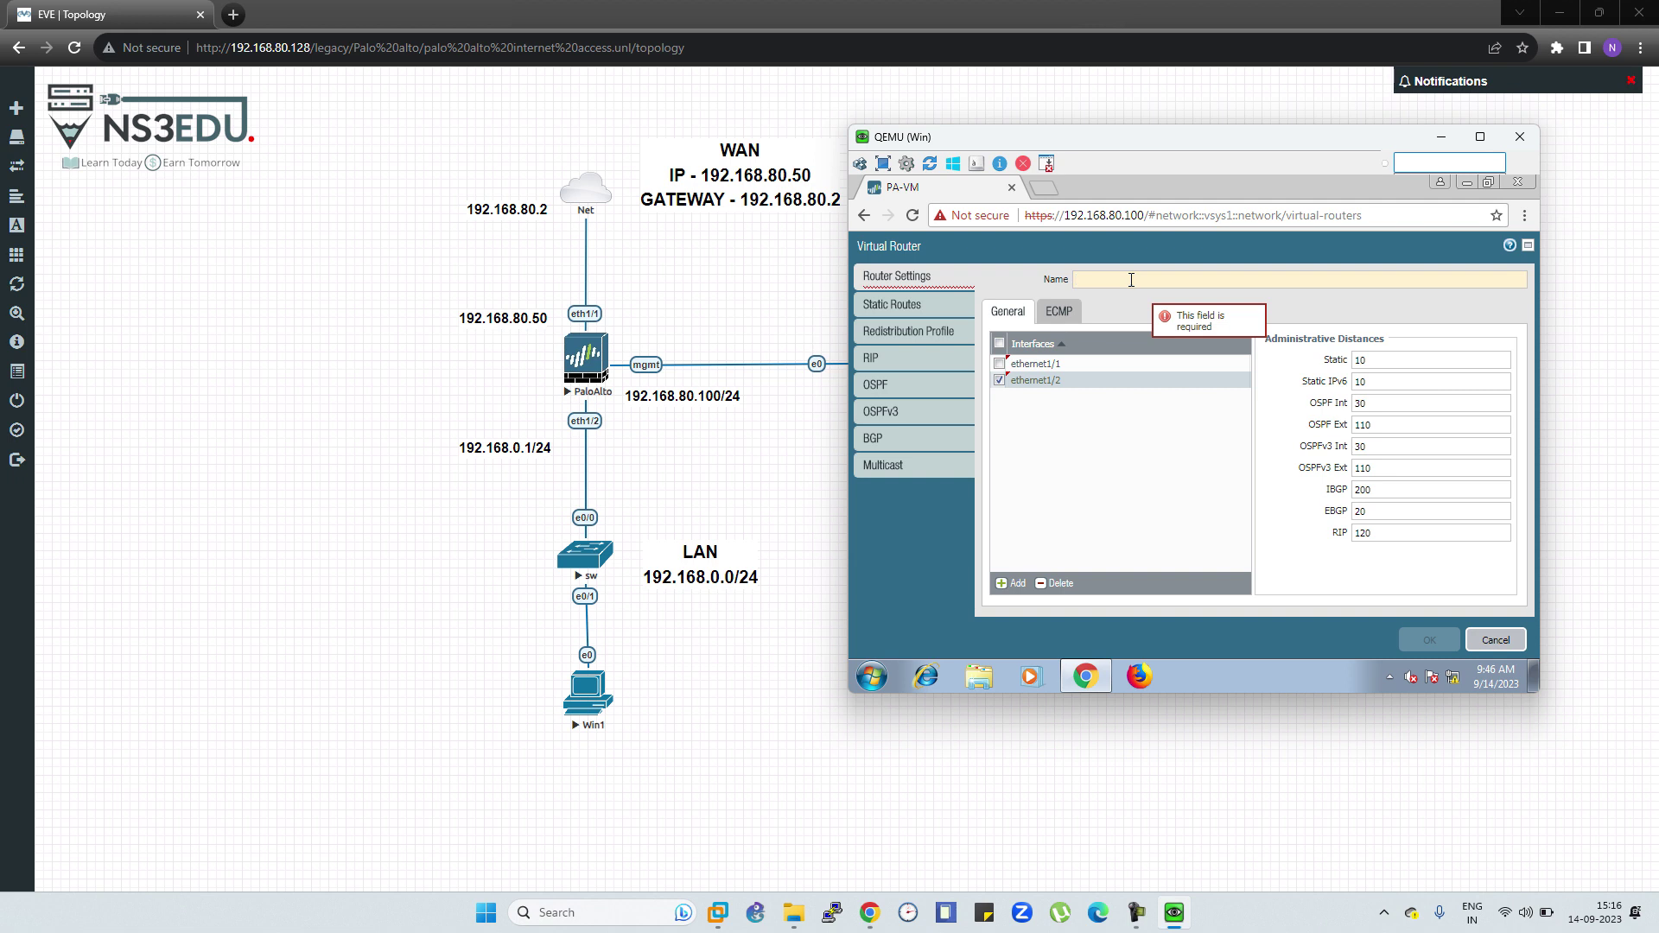
type("LAN TO EW")
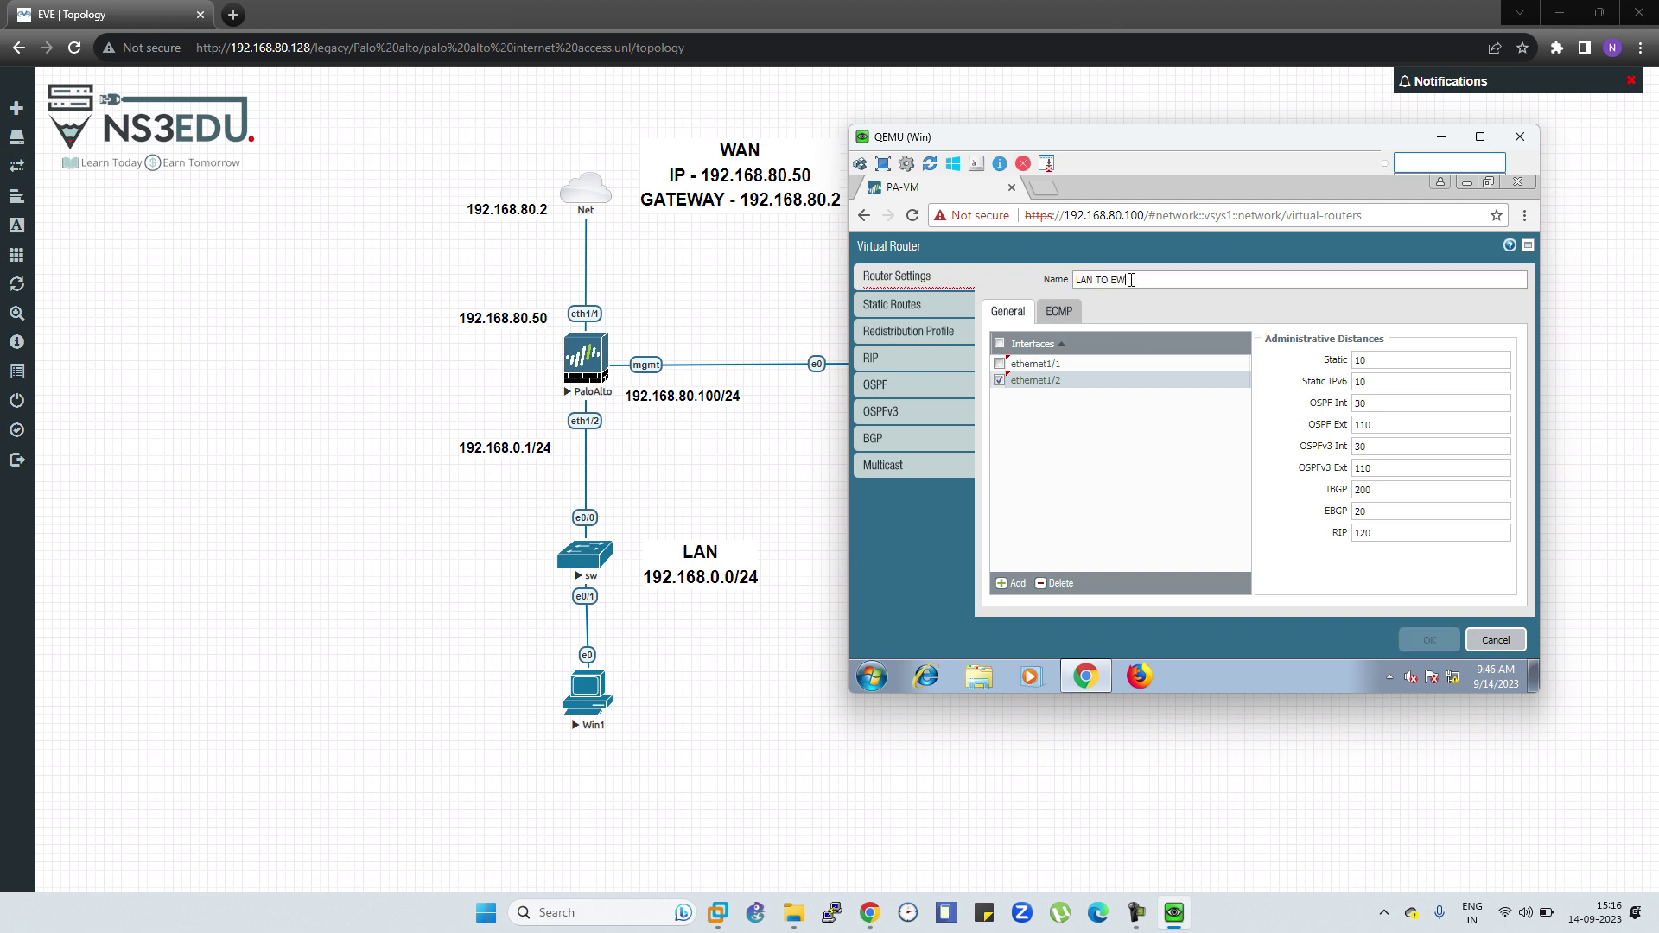
key("BackSpace")
key("BackSpace")
type("WAN")
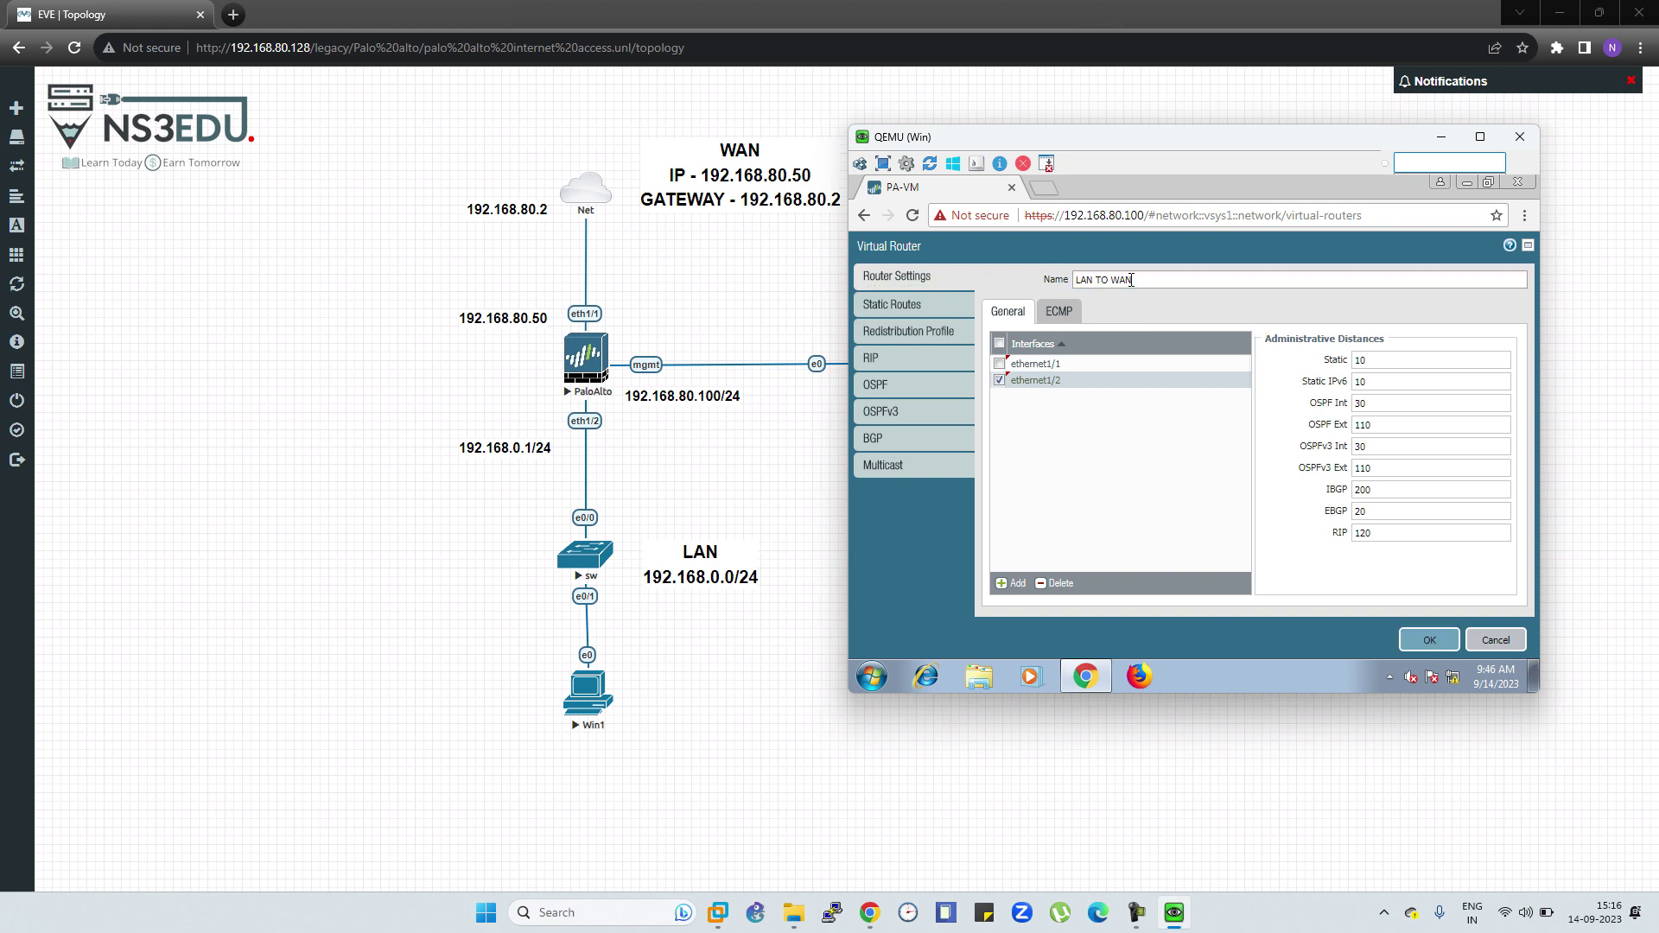
left_click(932, 307)
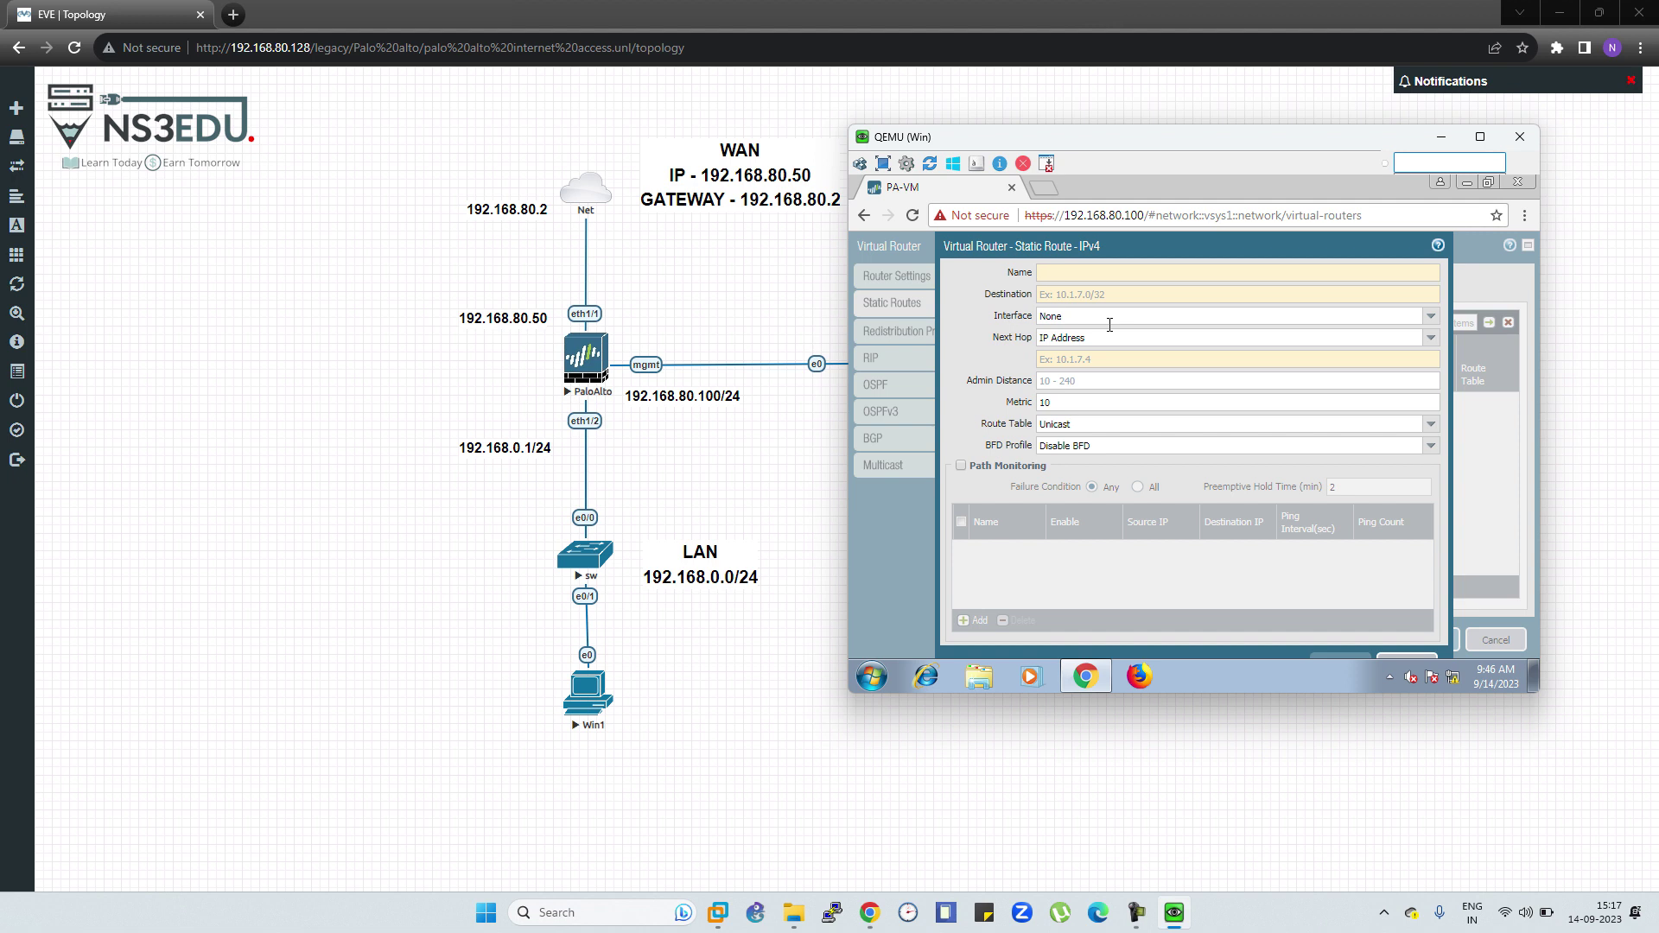
- Add static route DEFAULAT-ROUTE 0.0.0.0/0 via ethernet1/1, next hop 192.168.80.2, and save the router
type("DEFAULAT-ROUTE")
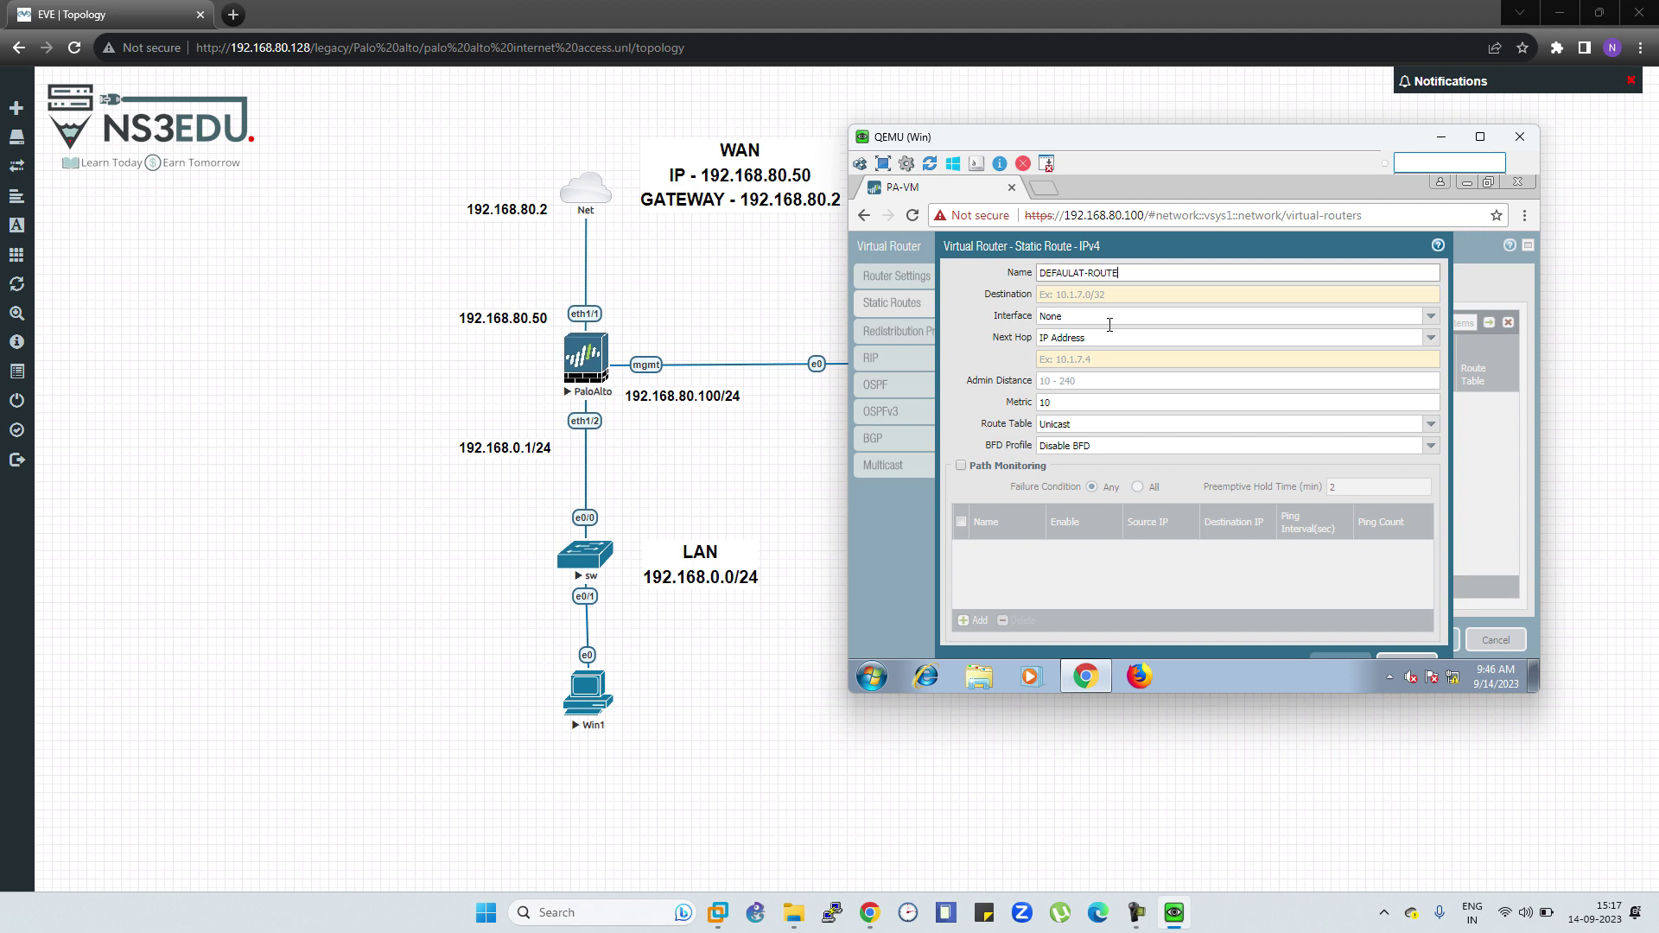
left_click(1127, 295)
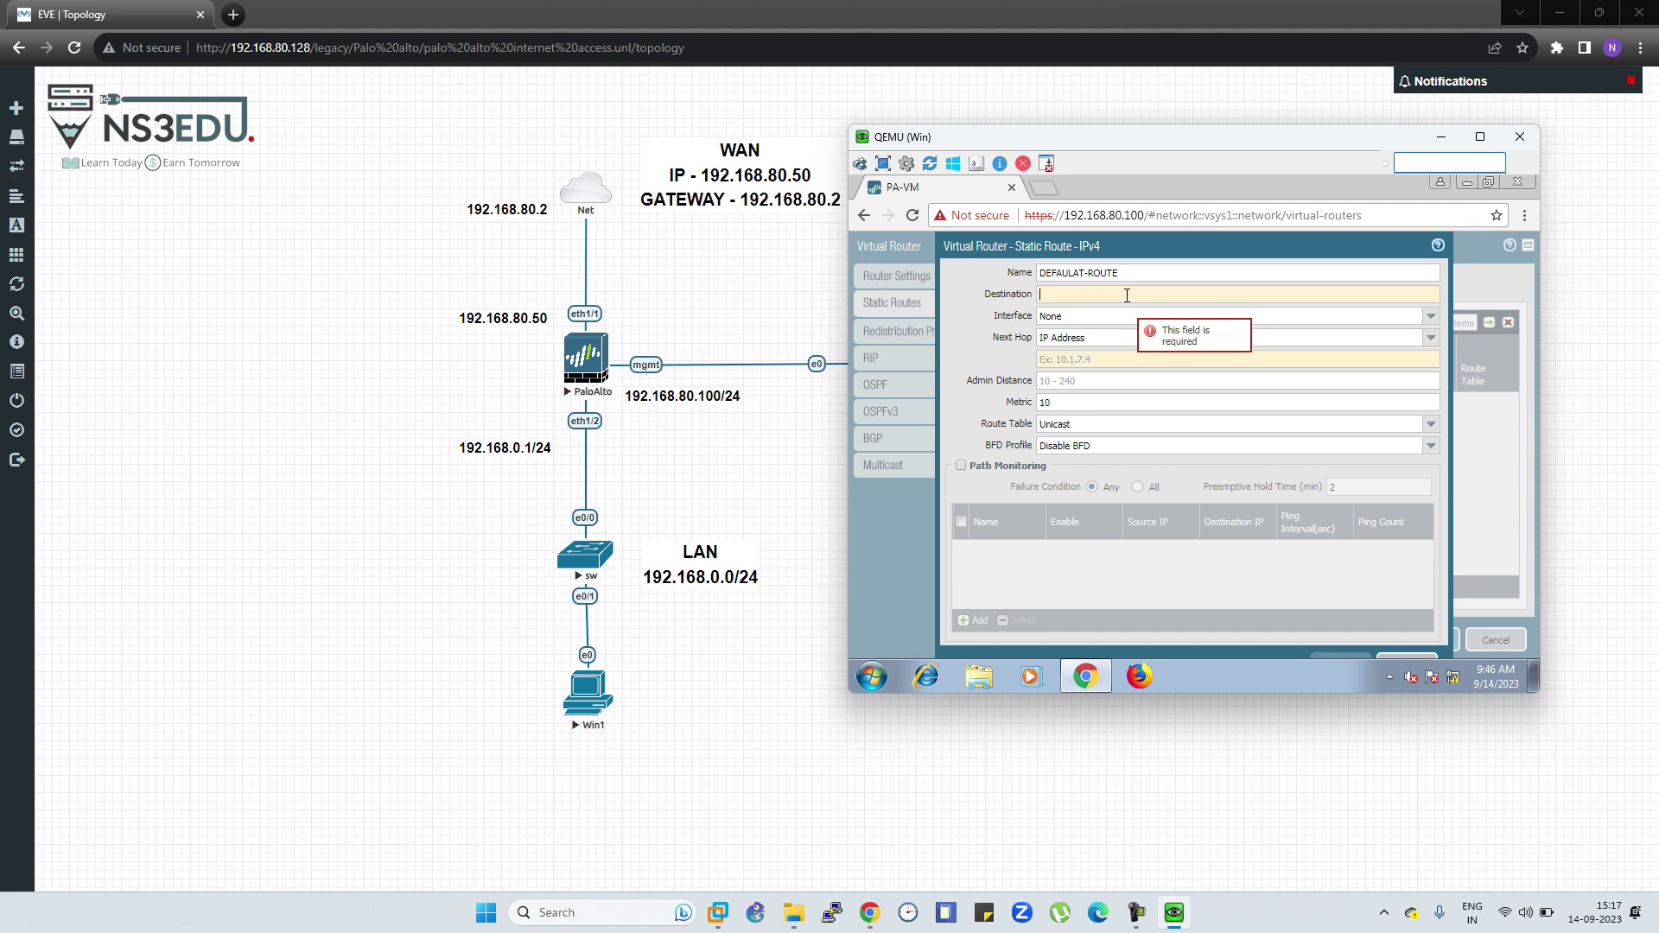
type("0.0.0.0/")
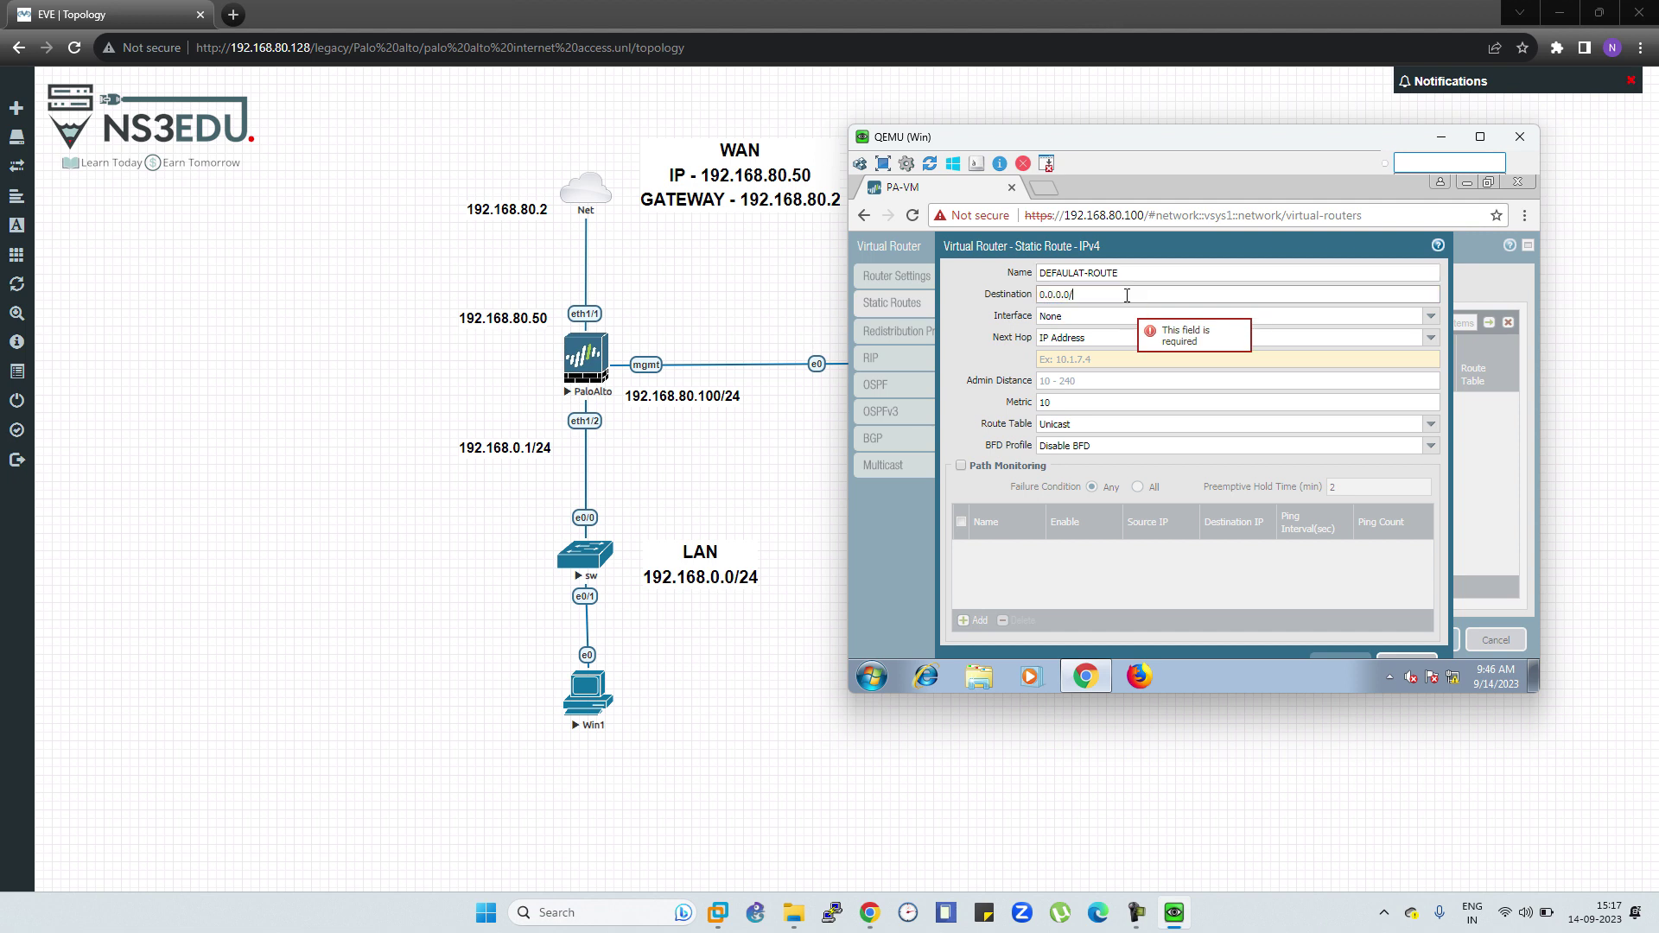
type("0")
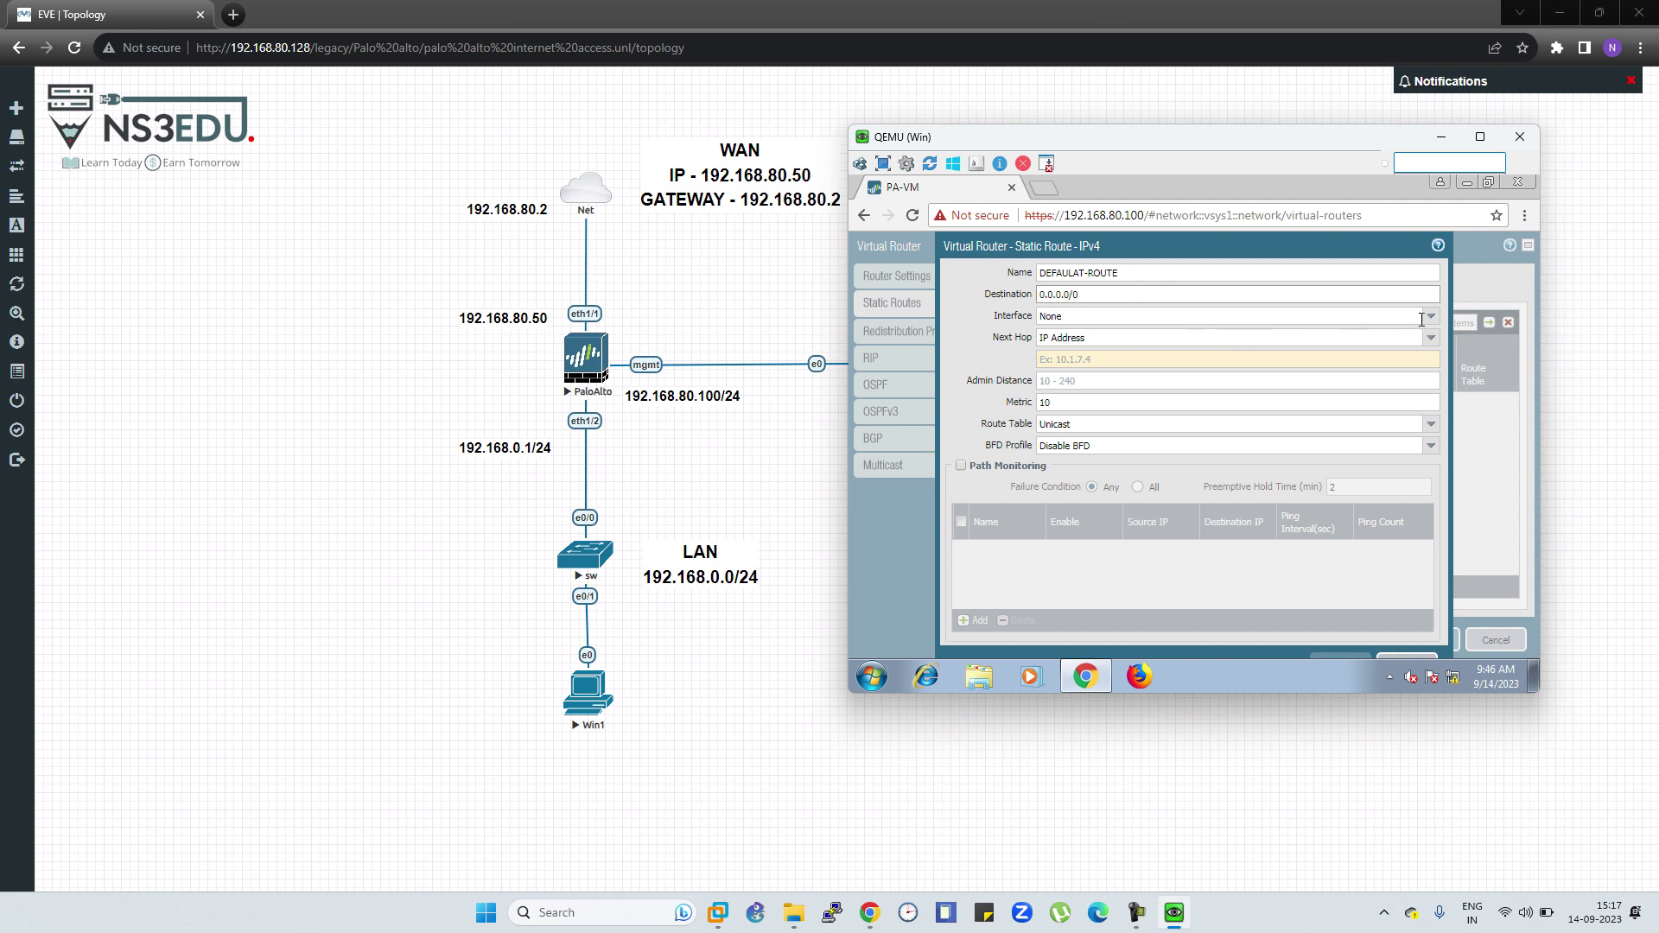
left_click(1421, 317)
left_click(1270, 352)
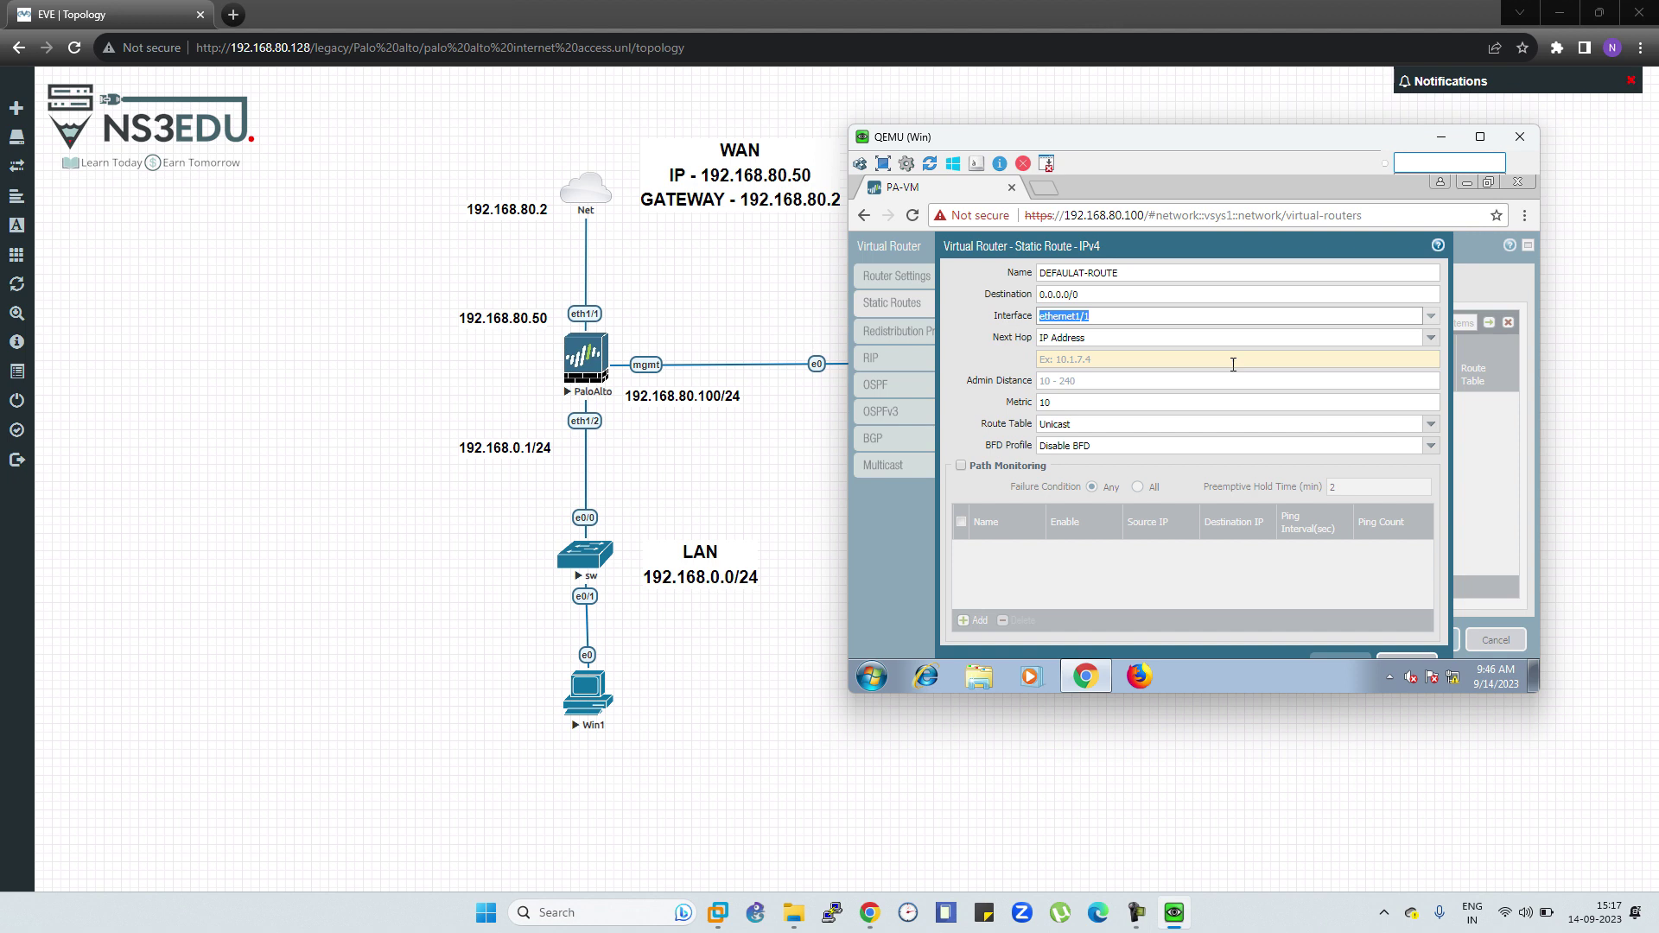
left_click(1234, 364)
type("192.168.80.2")
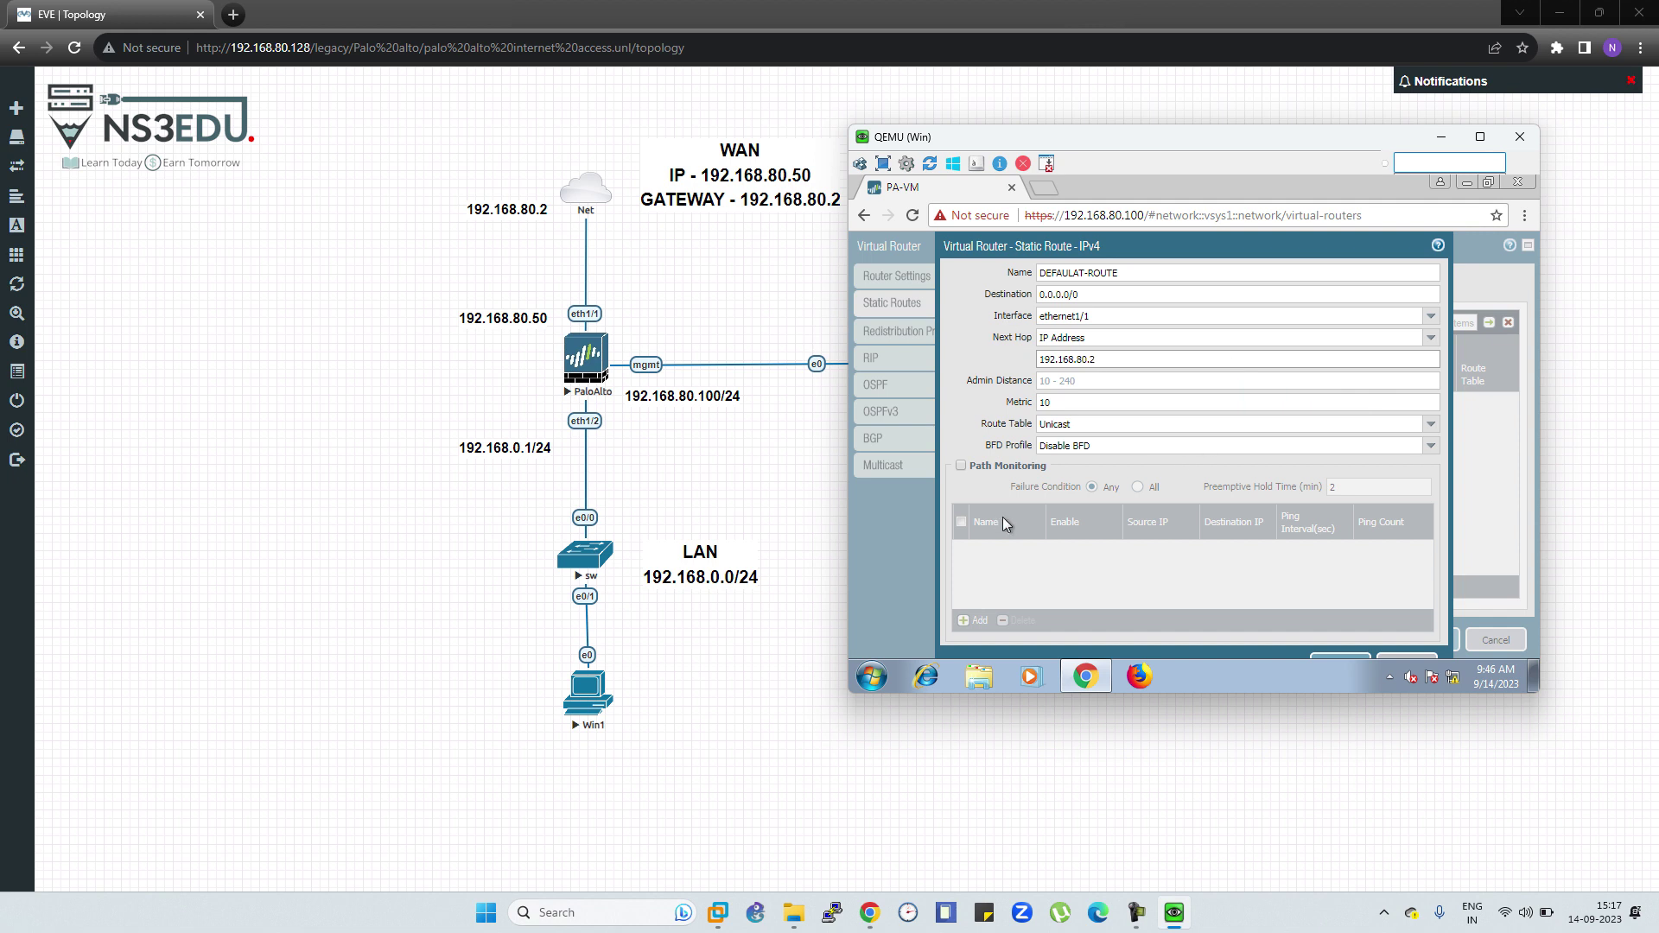
left_click(1351, 656)
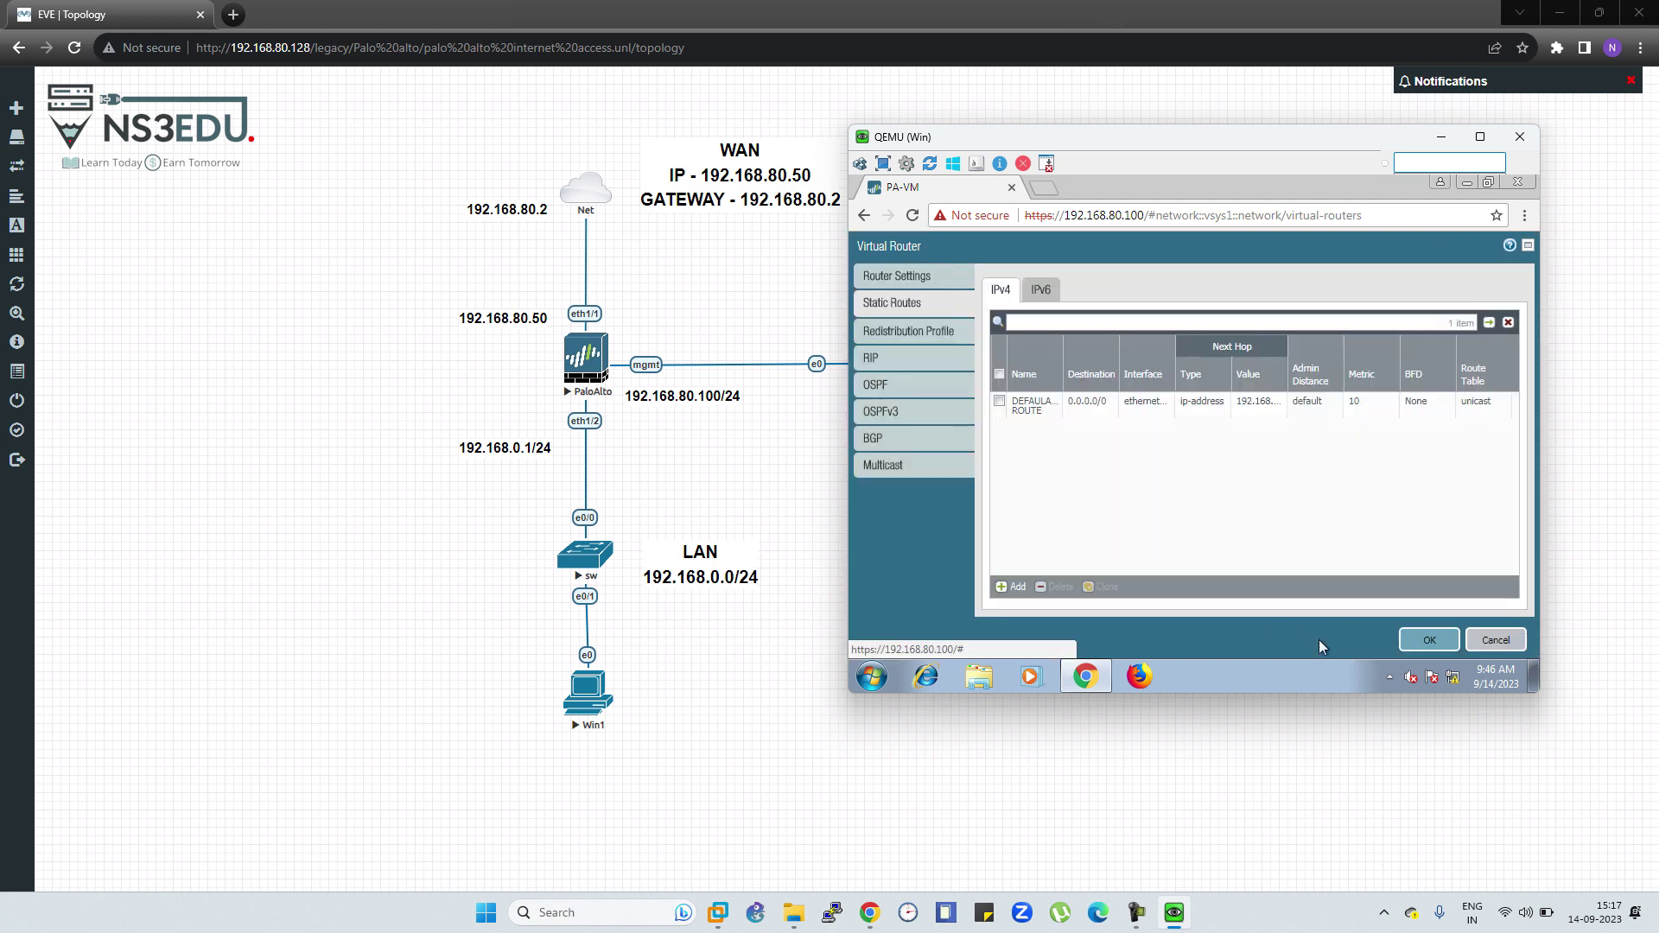
left_click(1430, 644)
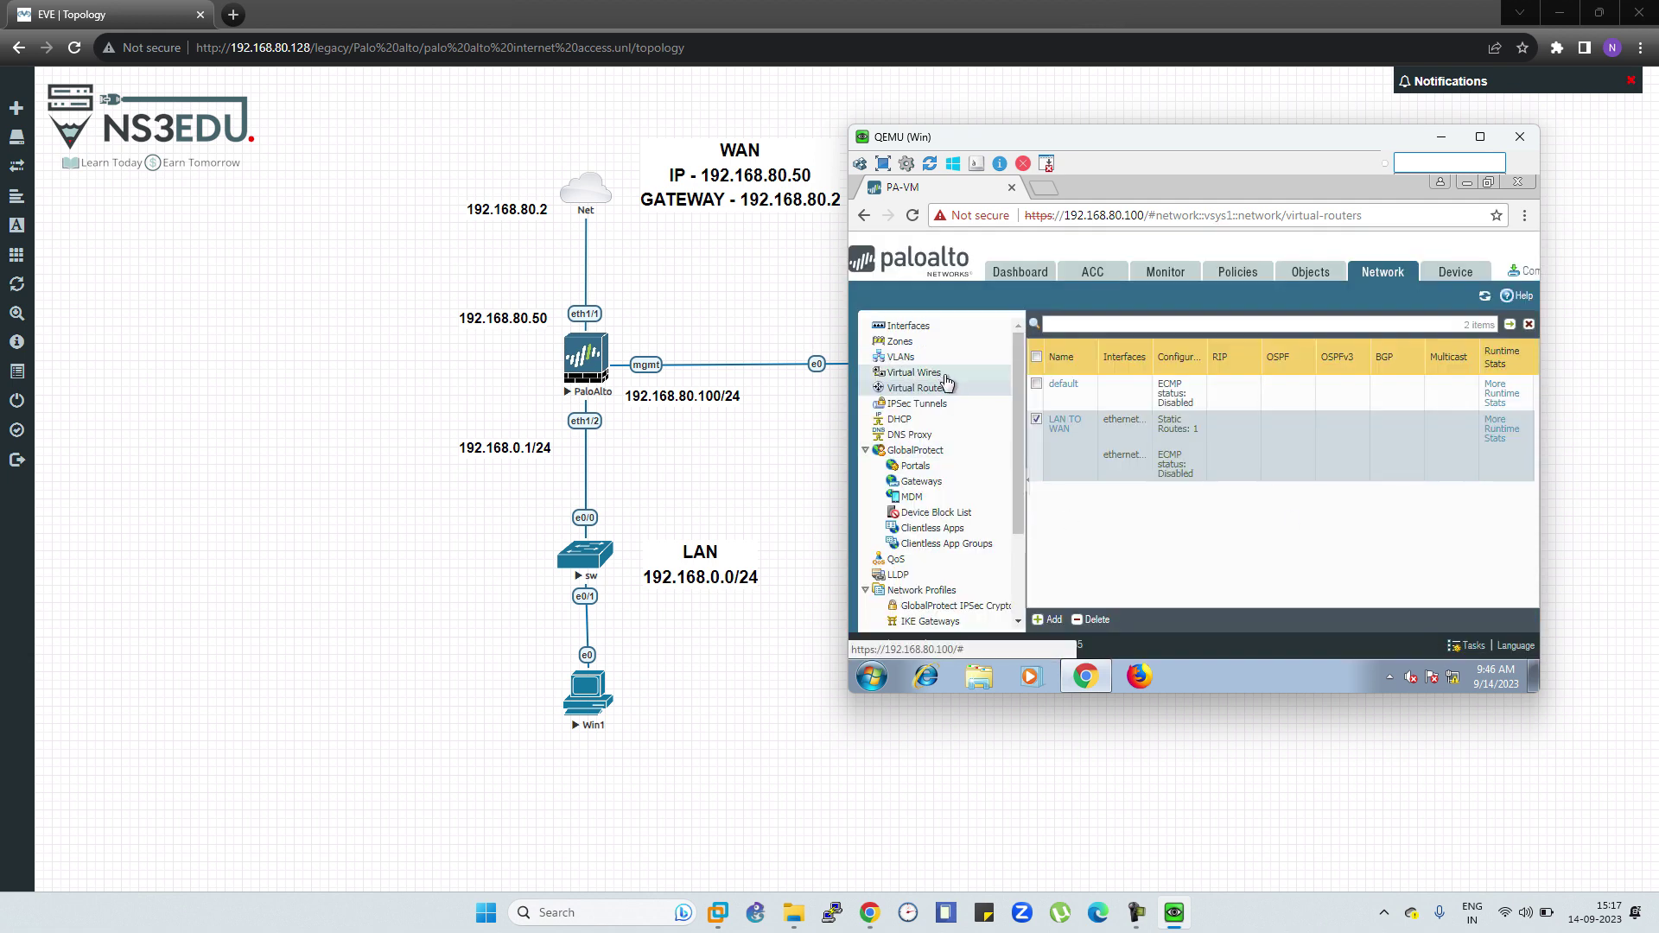
- Start a new NAT rule named LAN TO WAN under Policies > NAT
left_click(1232, 272)
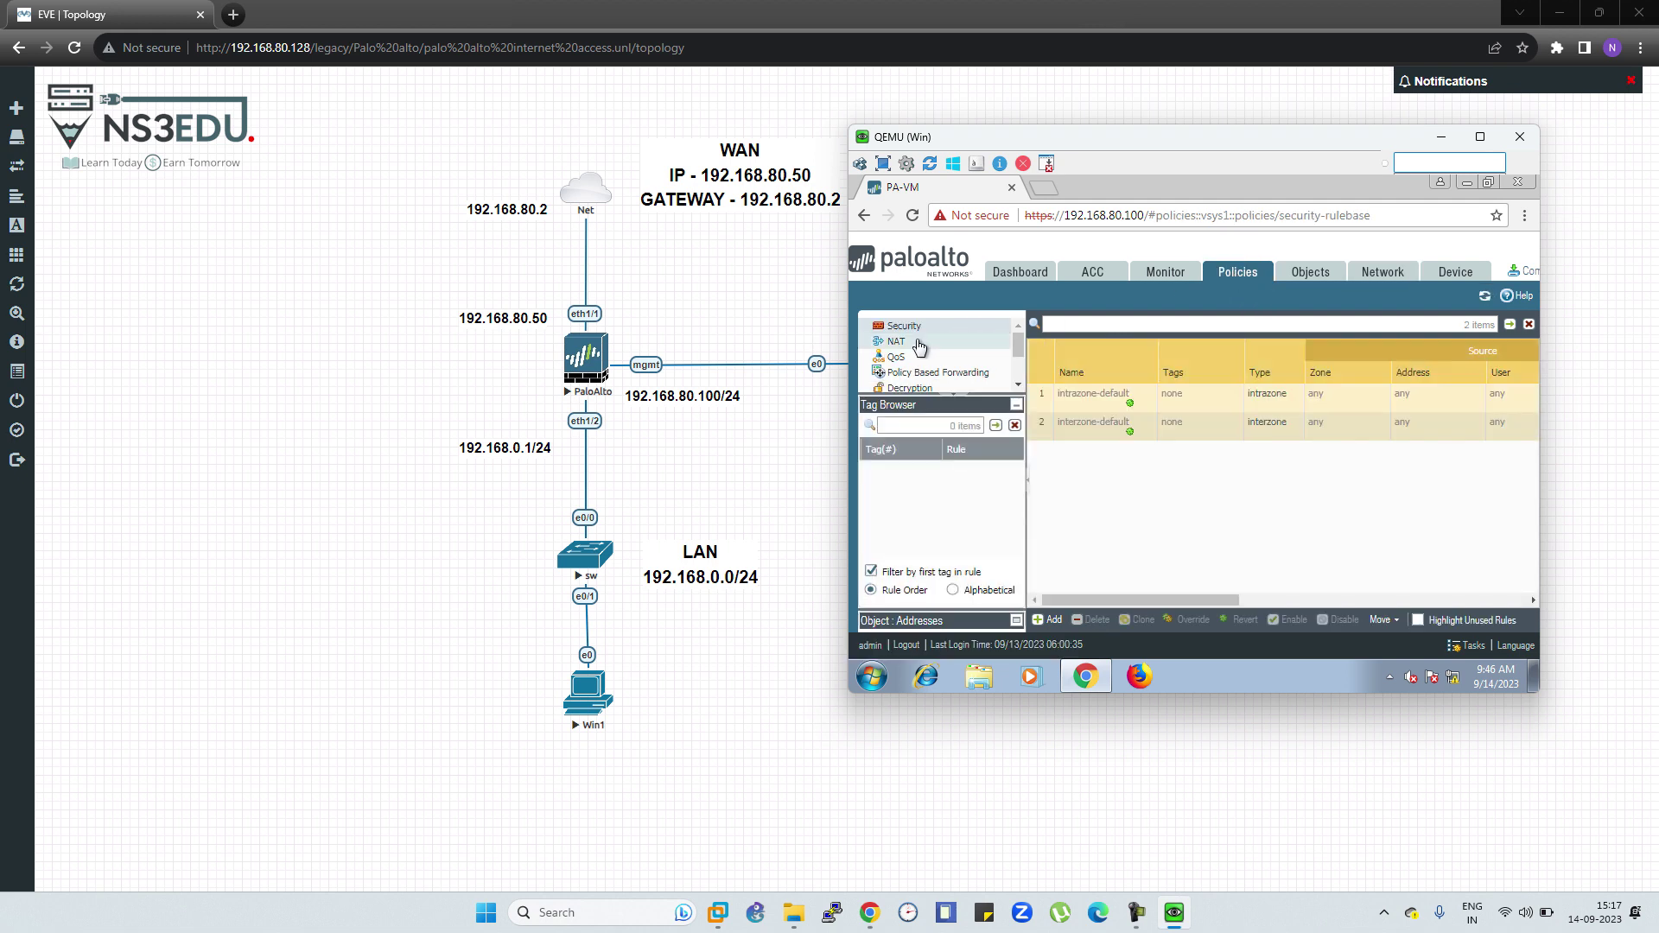
left_click(914, 347)
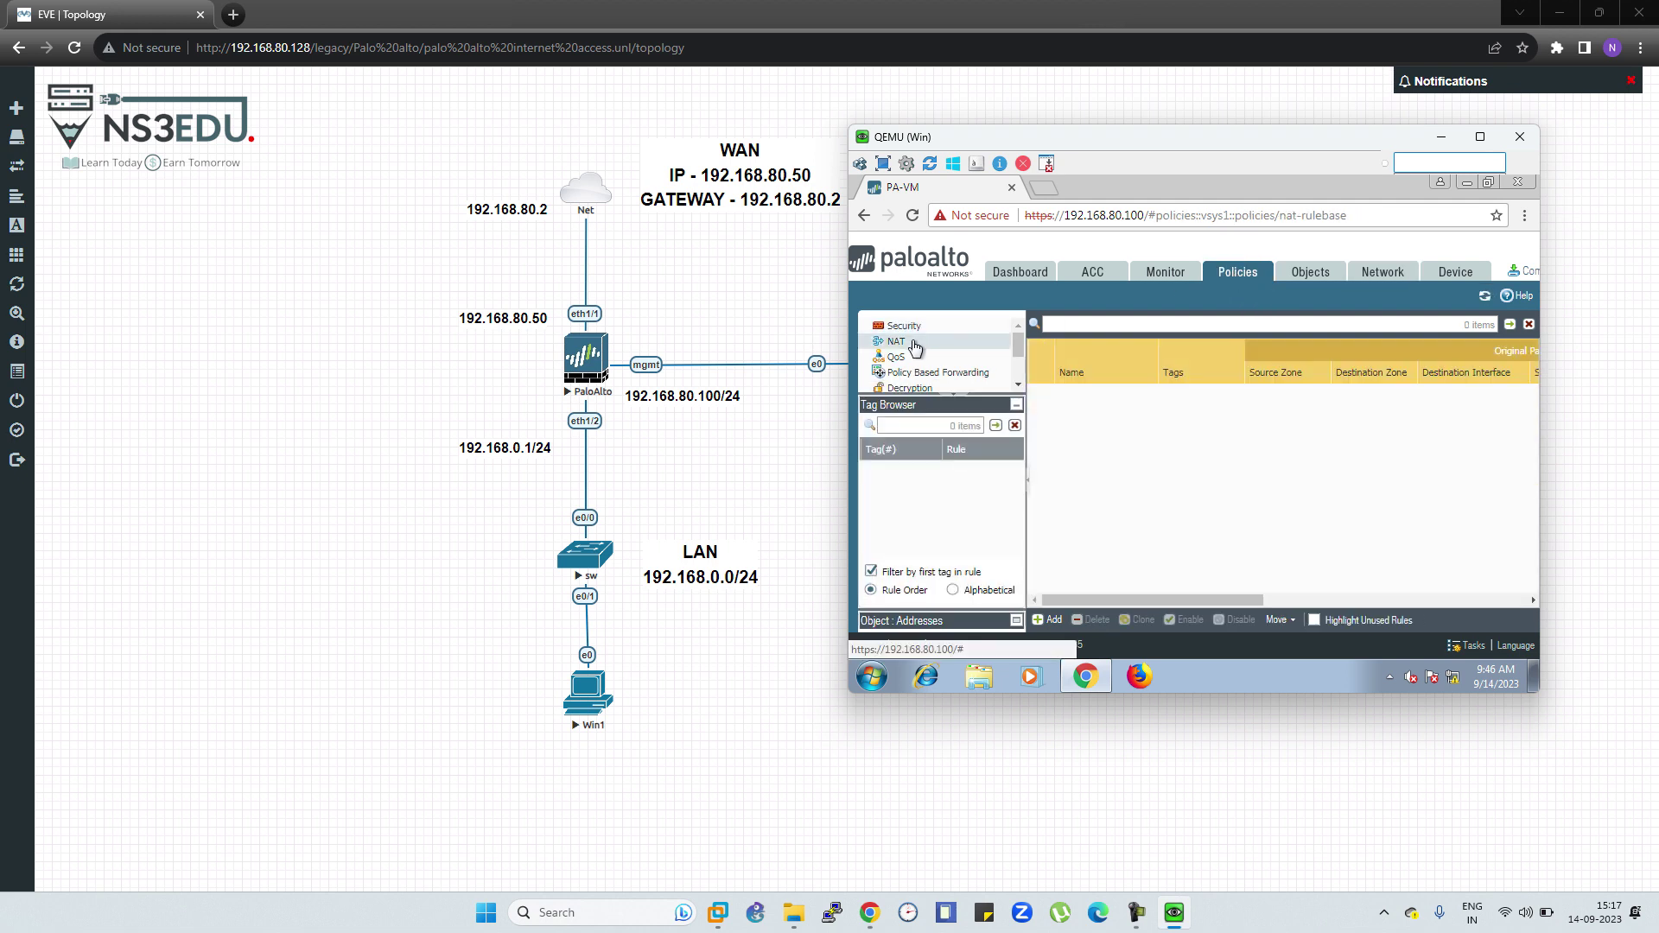
left_click(1054, 620)
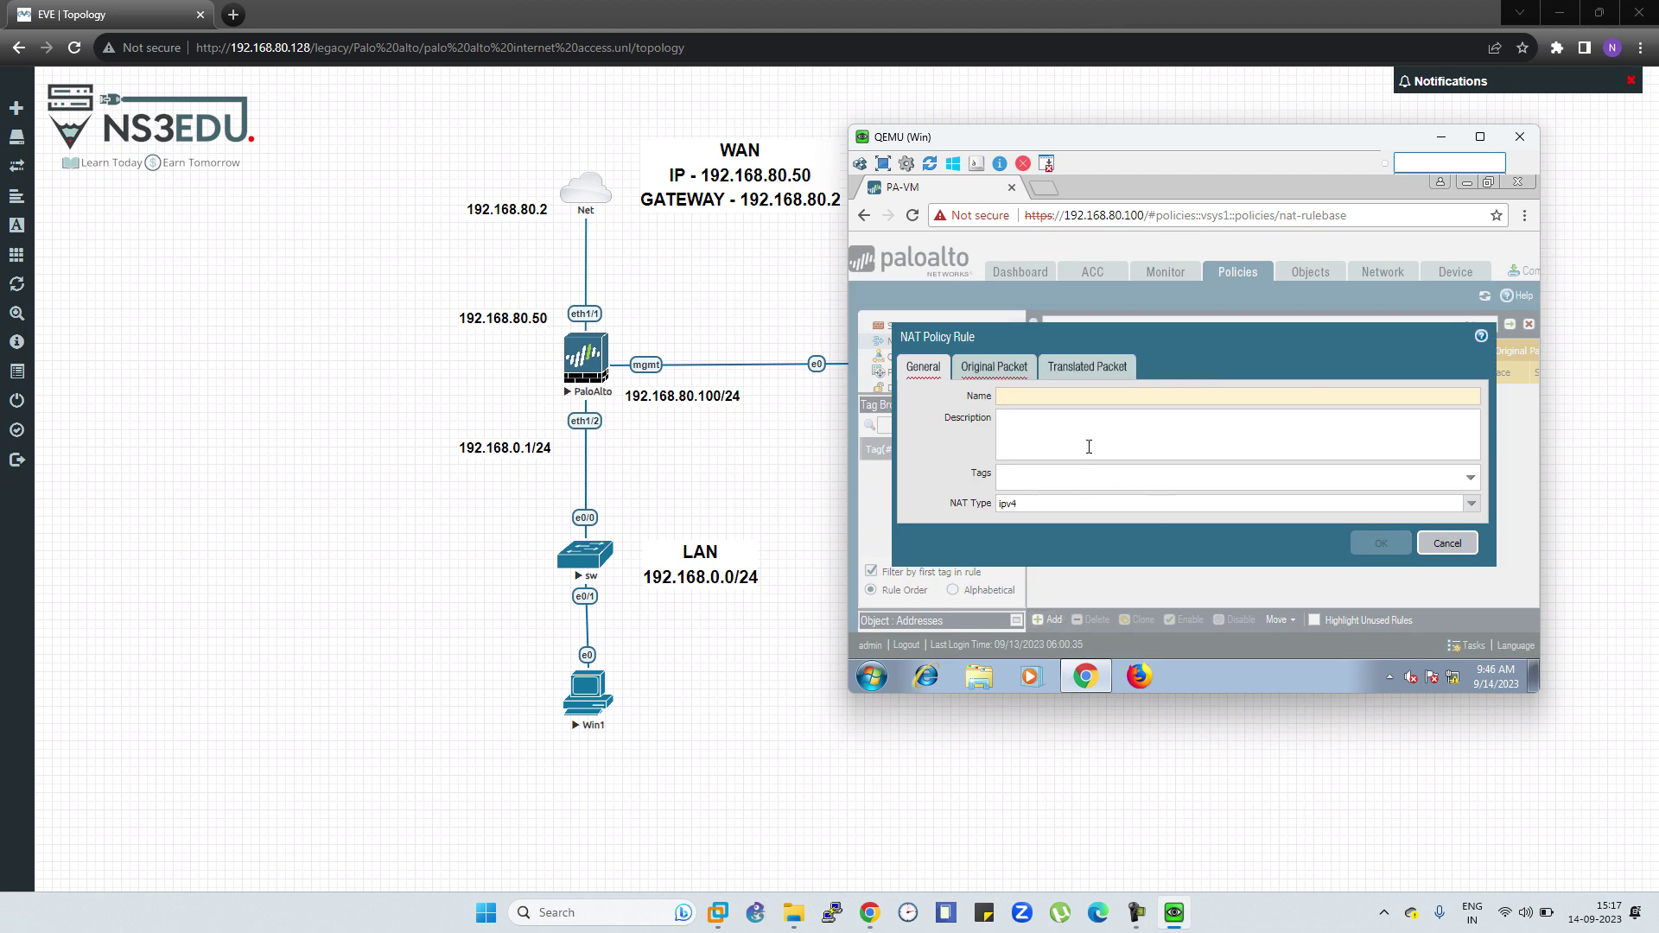
left_click(1089, 446)
type("LAN")
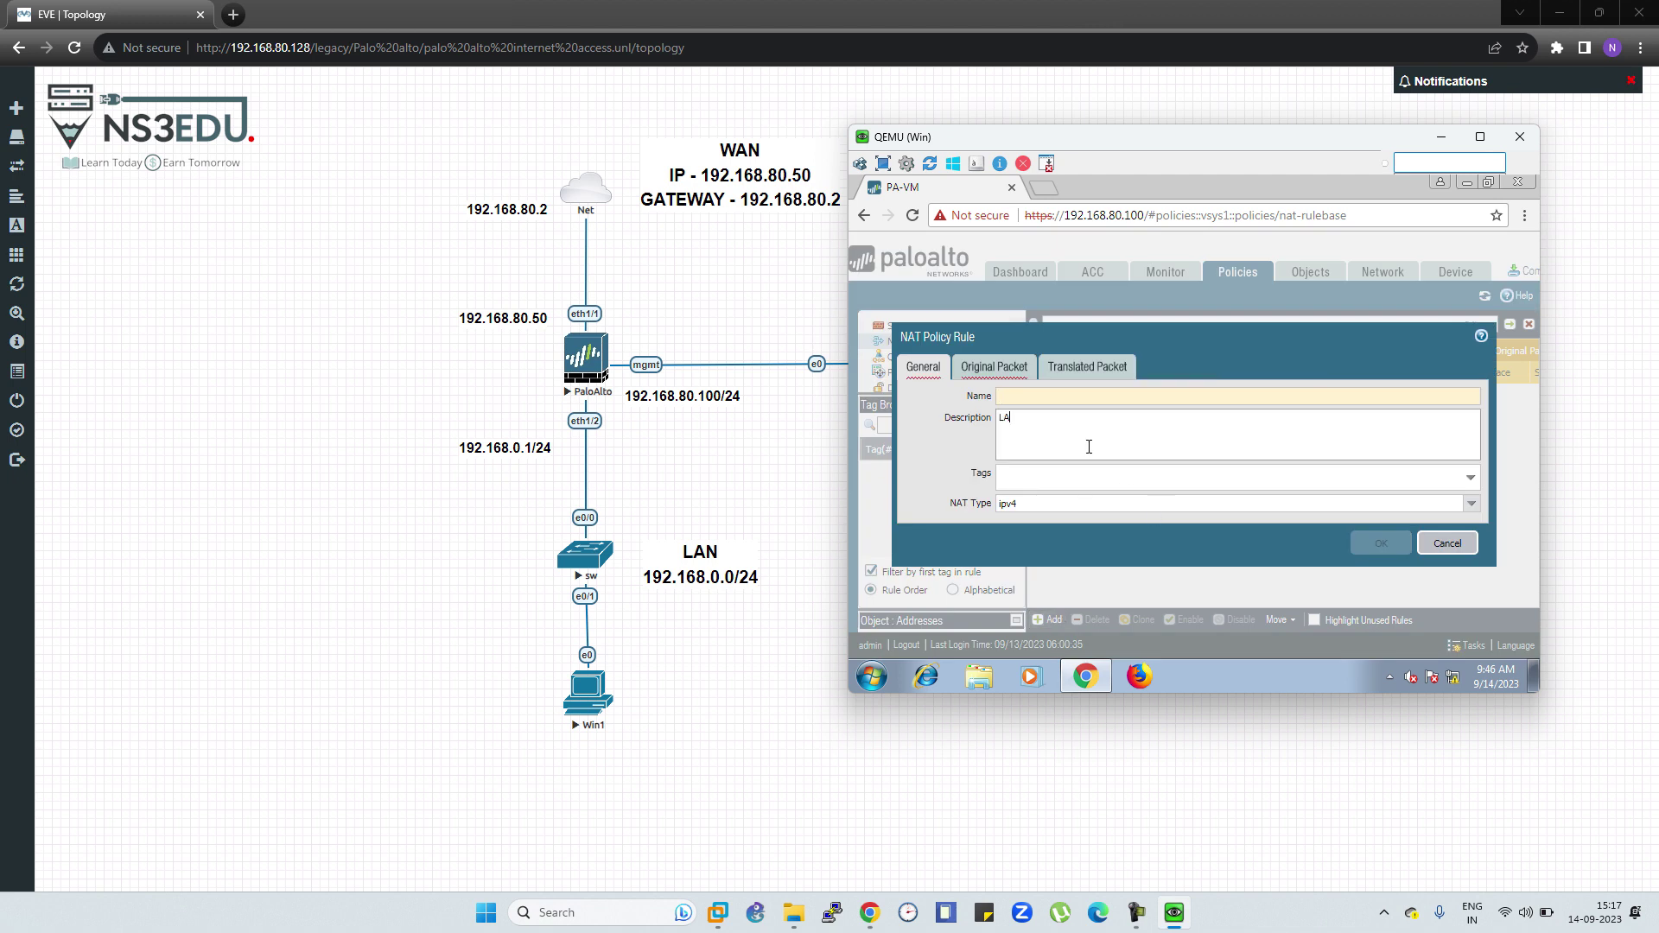
key("BackSpace")
key("BackSpace")
key("BackSpace")
left_click(1079, 401)
type("LAN TO WAN")
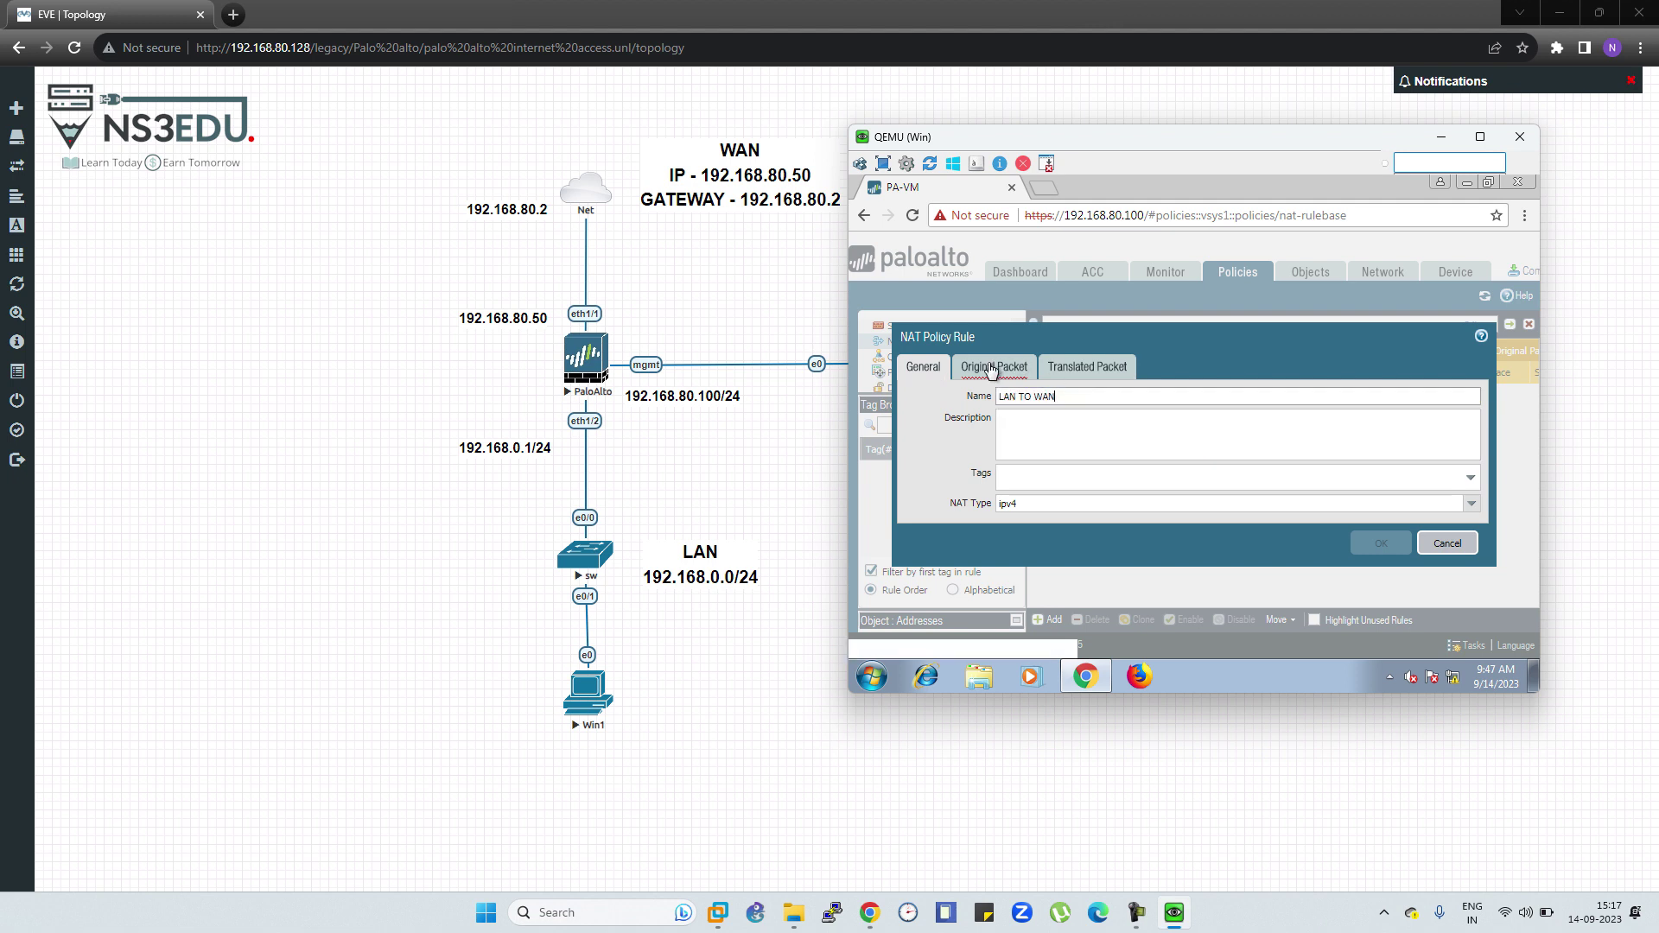
- Match source zone LAN, destination zone WAN, destination interface ethernet1/1 and service any
left_click(1027, 368)
left_click(925, 581)
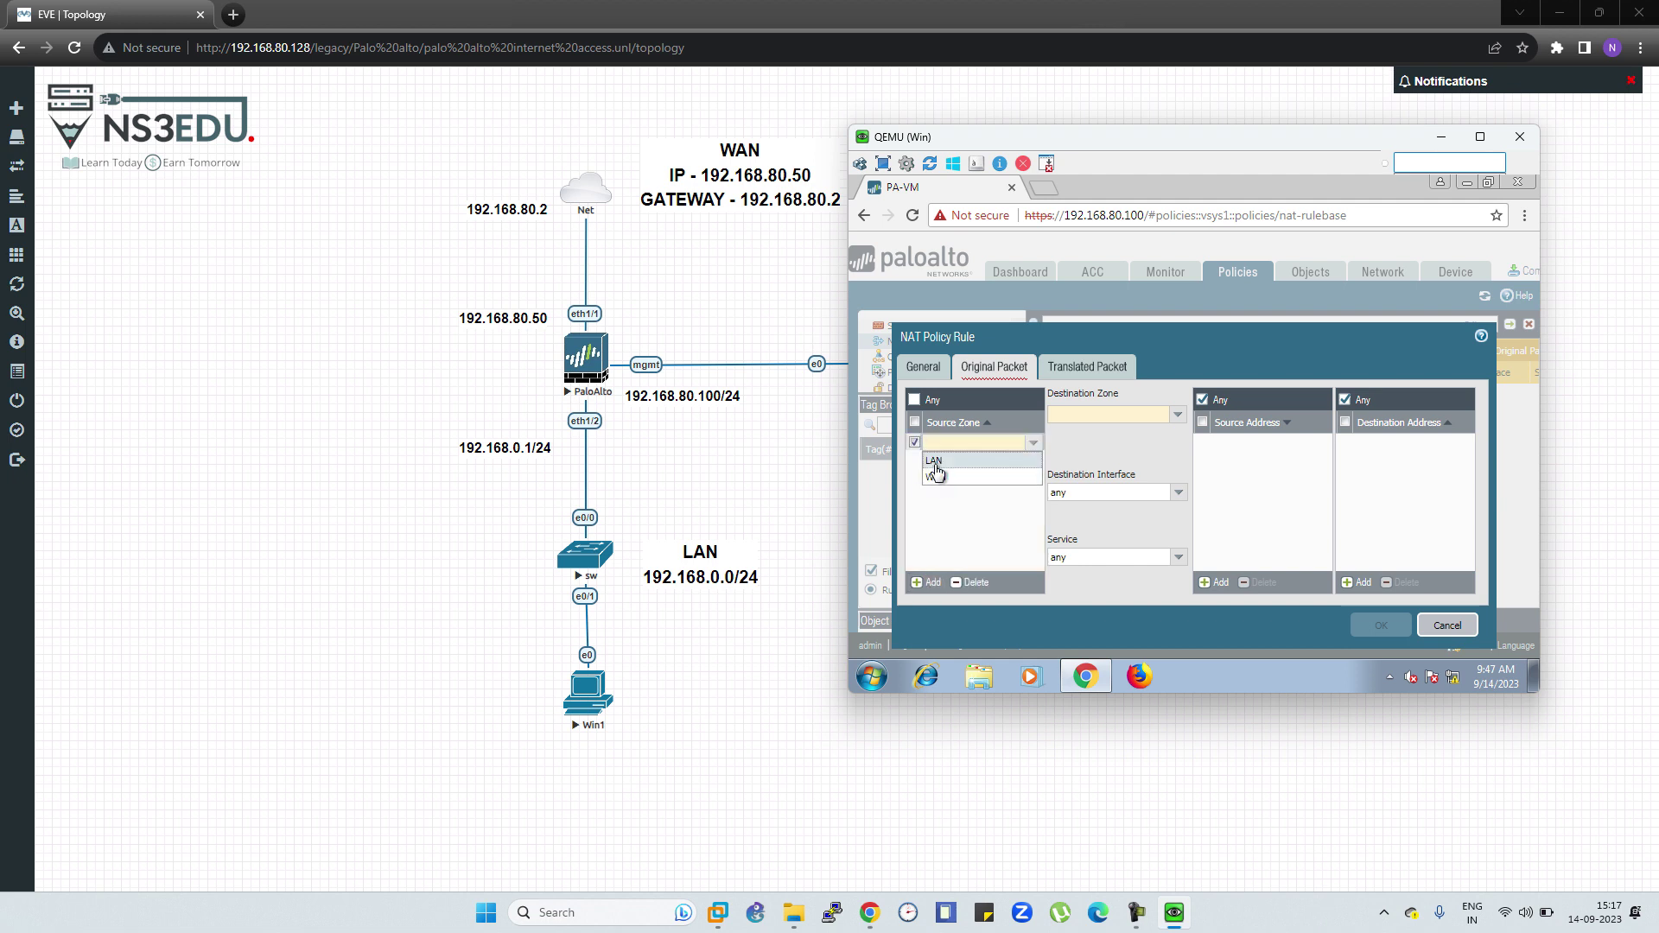
left_click(936, 463)
left_click(1177, 415)
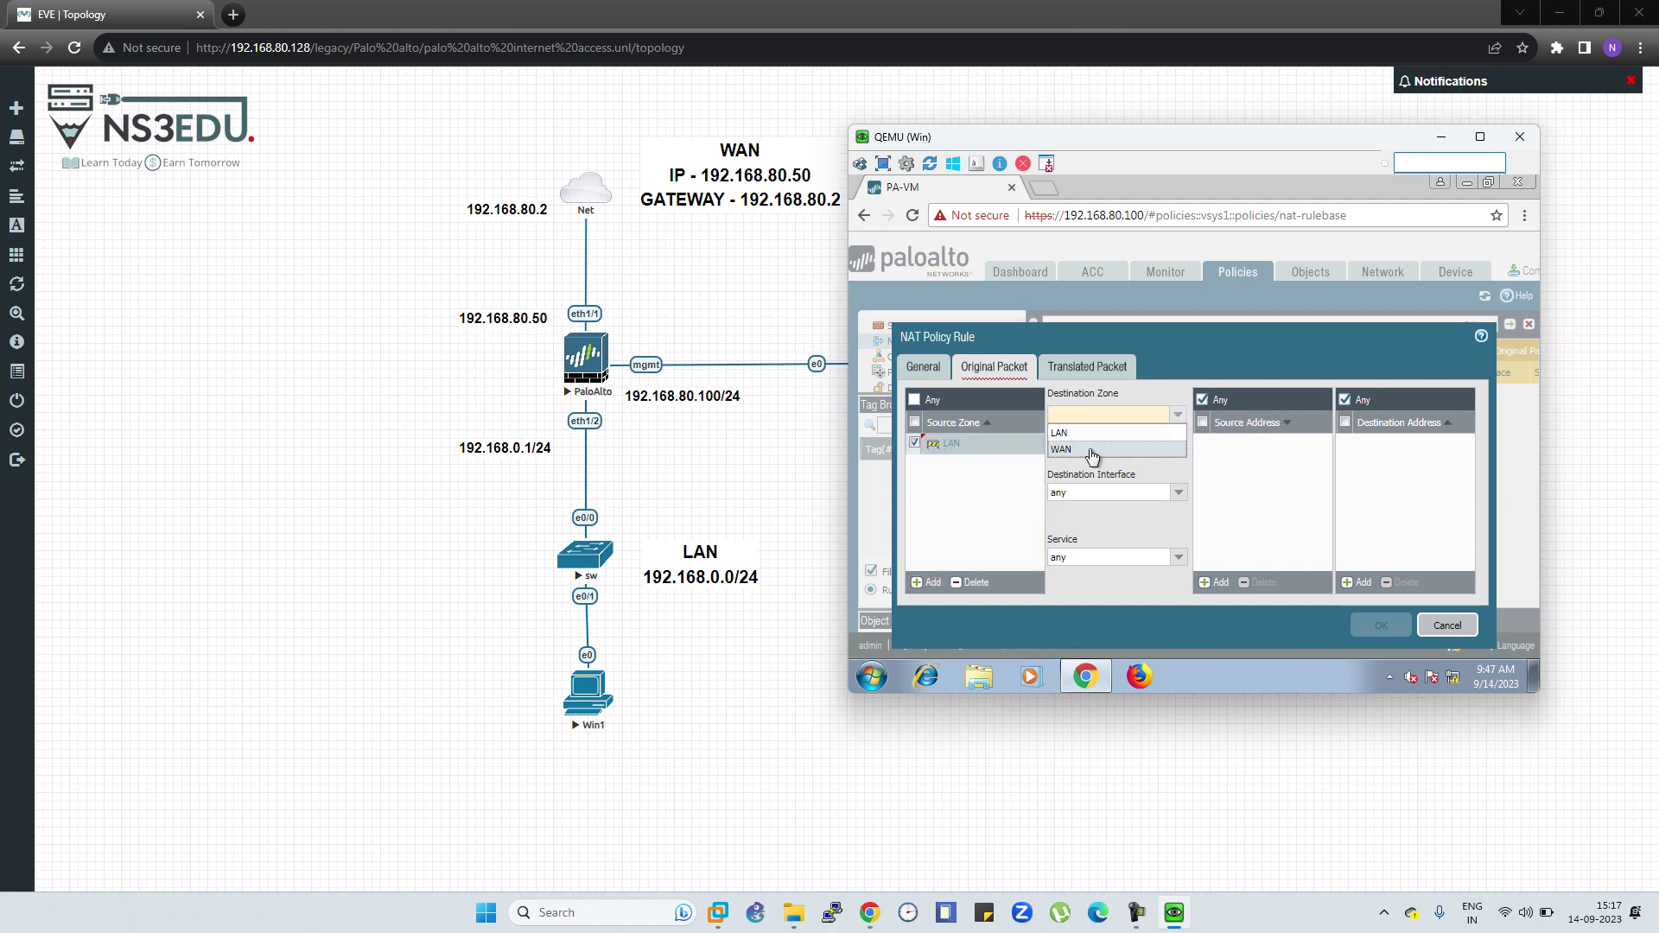
left_click(1091, 451)
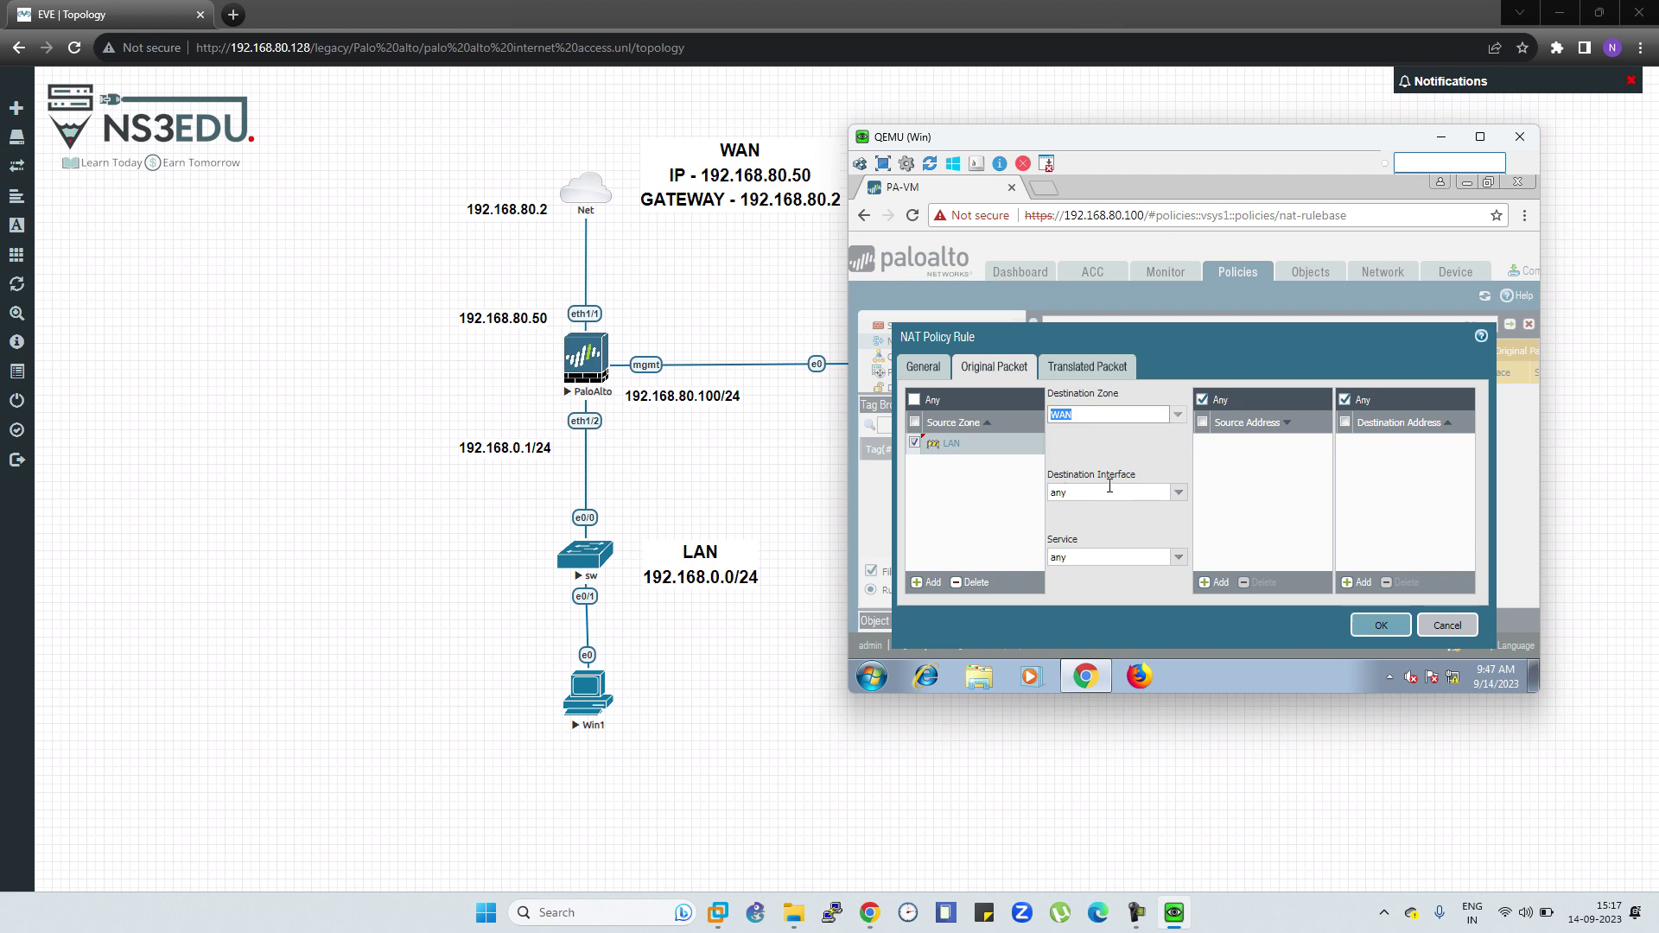
left_click(1179, 493)
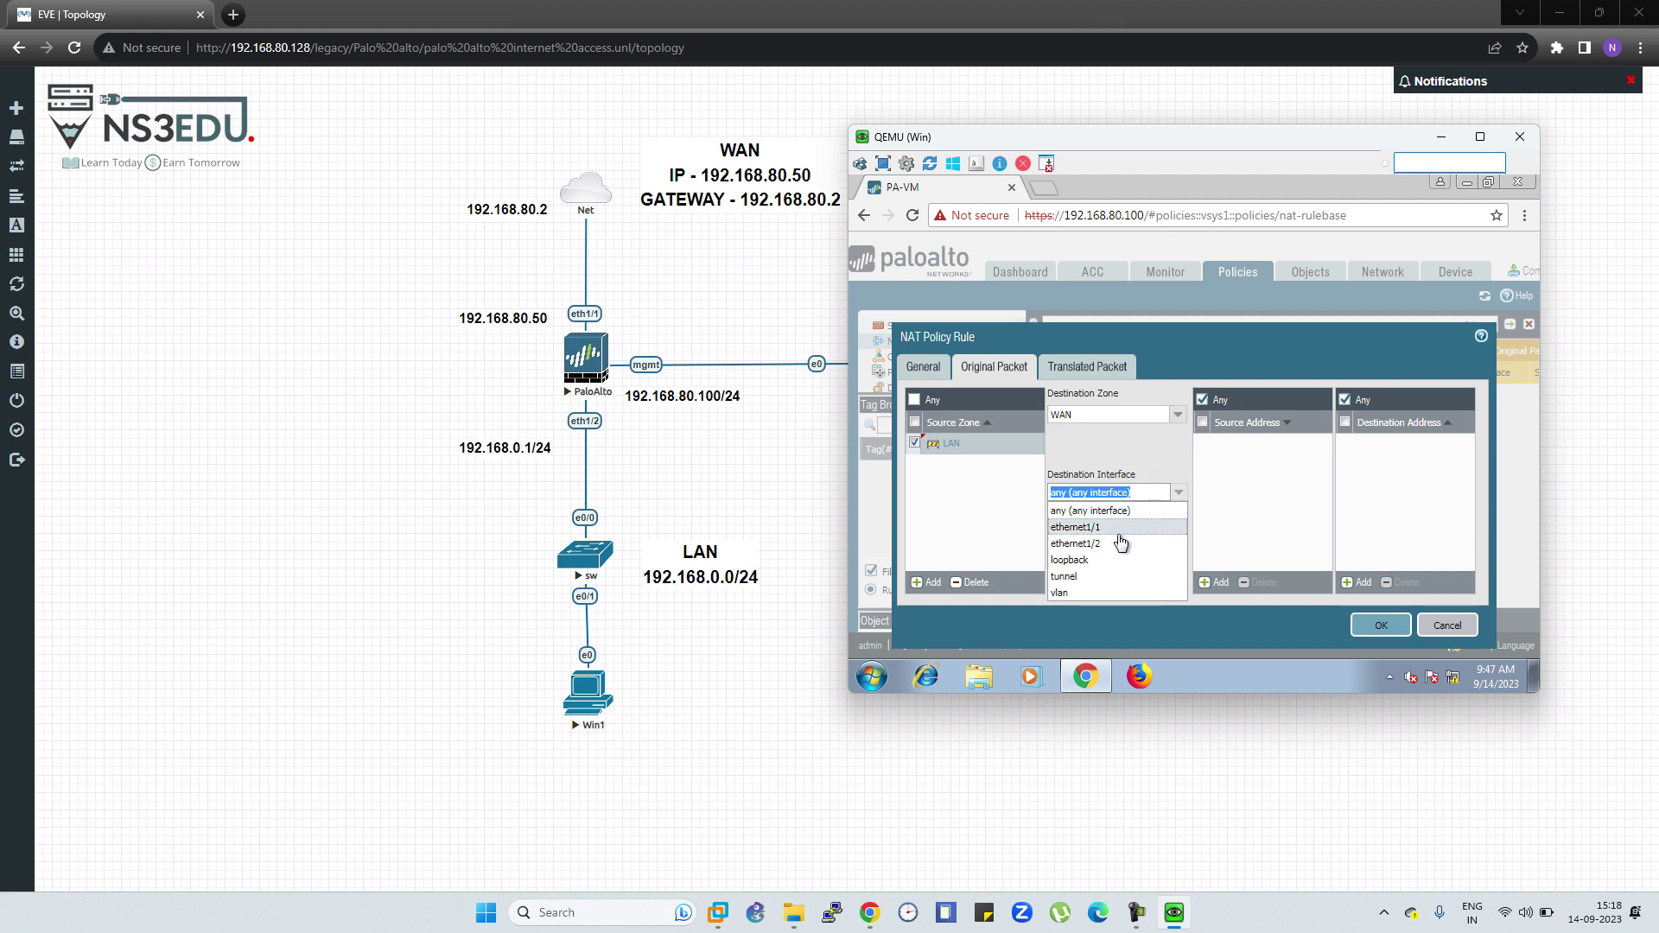
left_click(1119, 534)
left_click(1179, 558)
left_click(1181, 564)
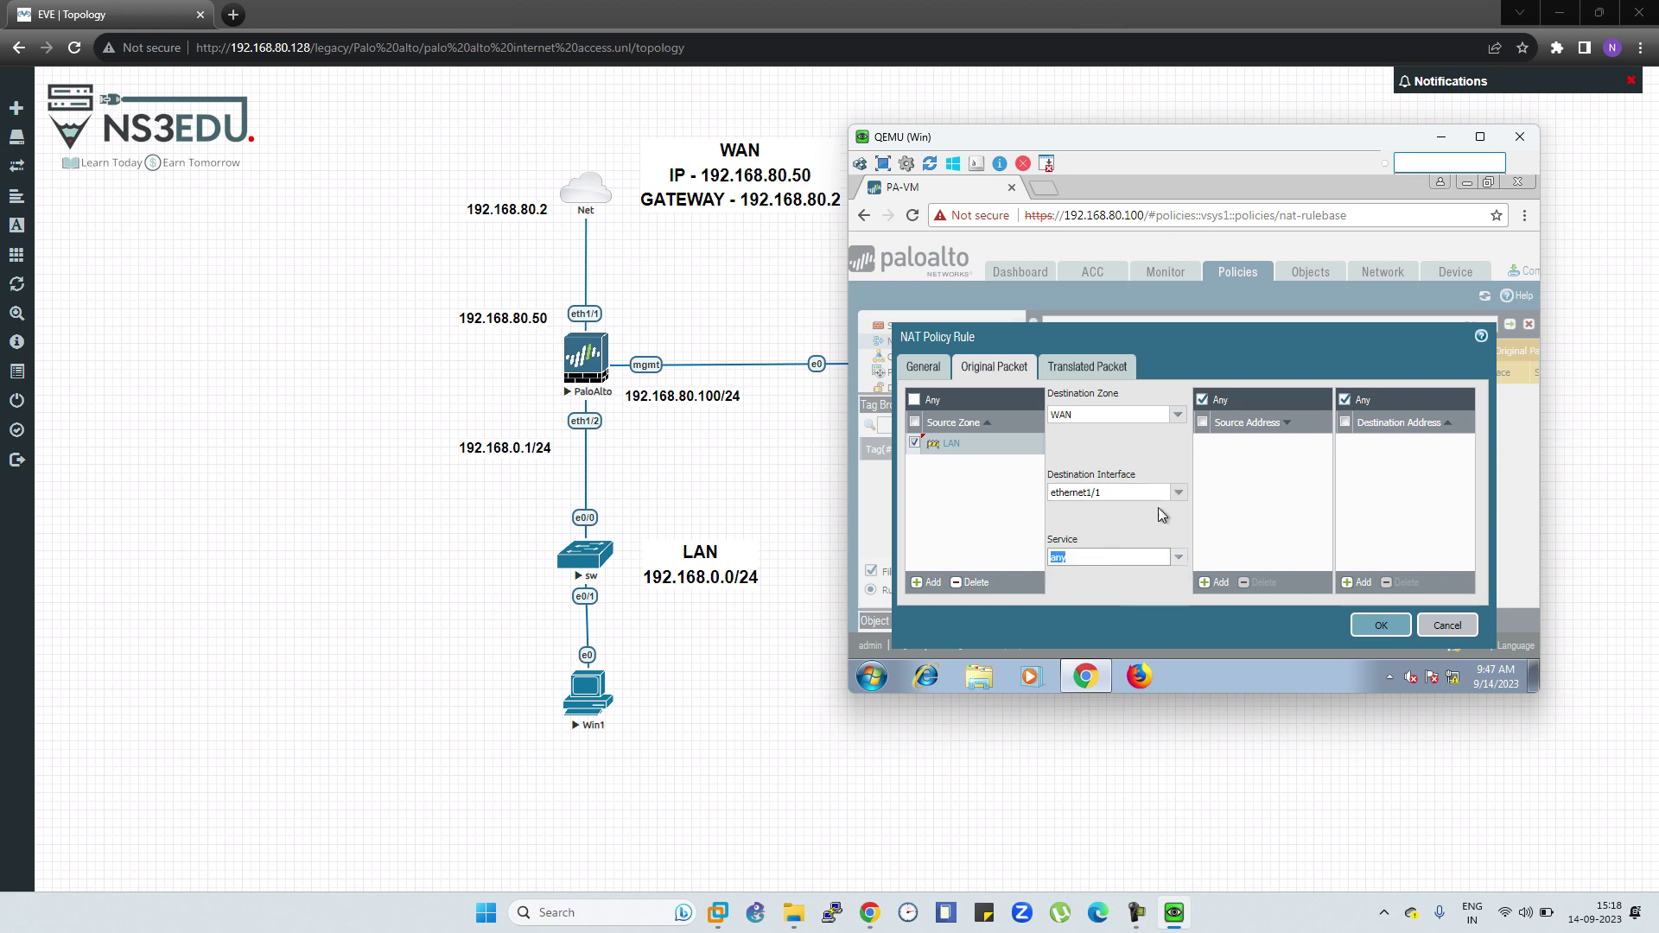
left_click(1066, 372)
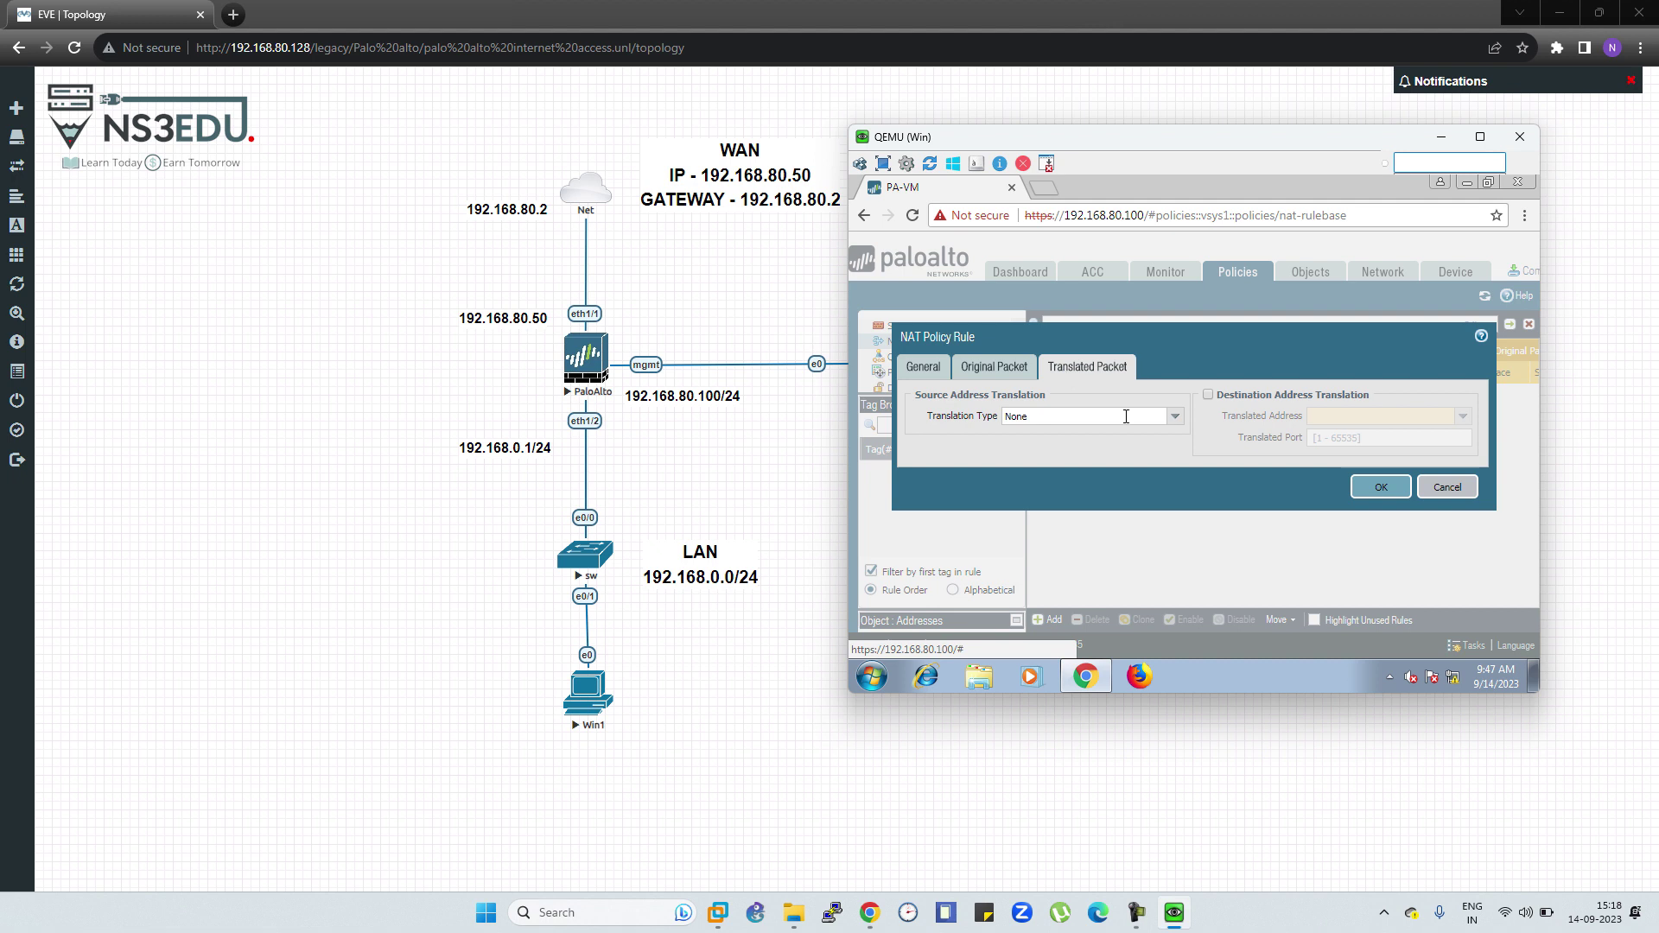
- Translate with Dynamic IP And Port to ethernet1/1's interface address 192.168.80.50/24, then save the rule
left_click(1178, 419)
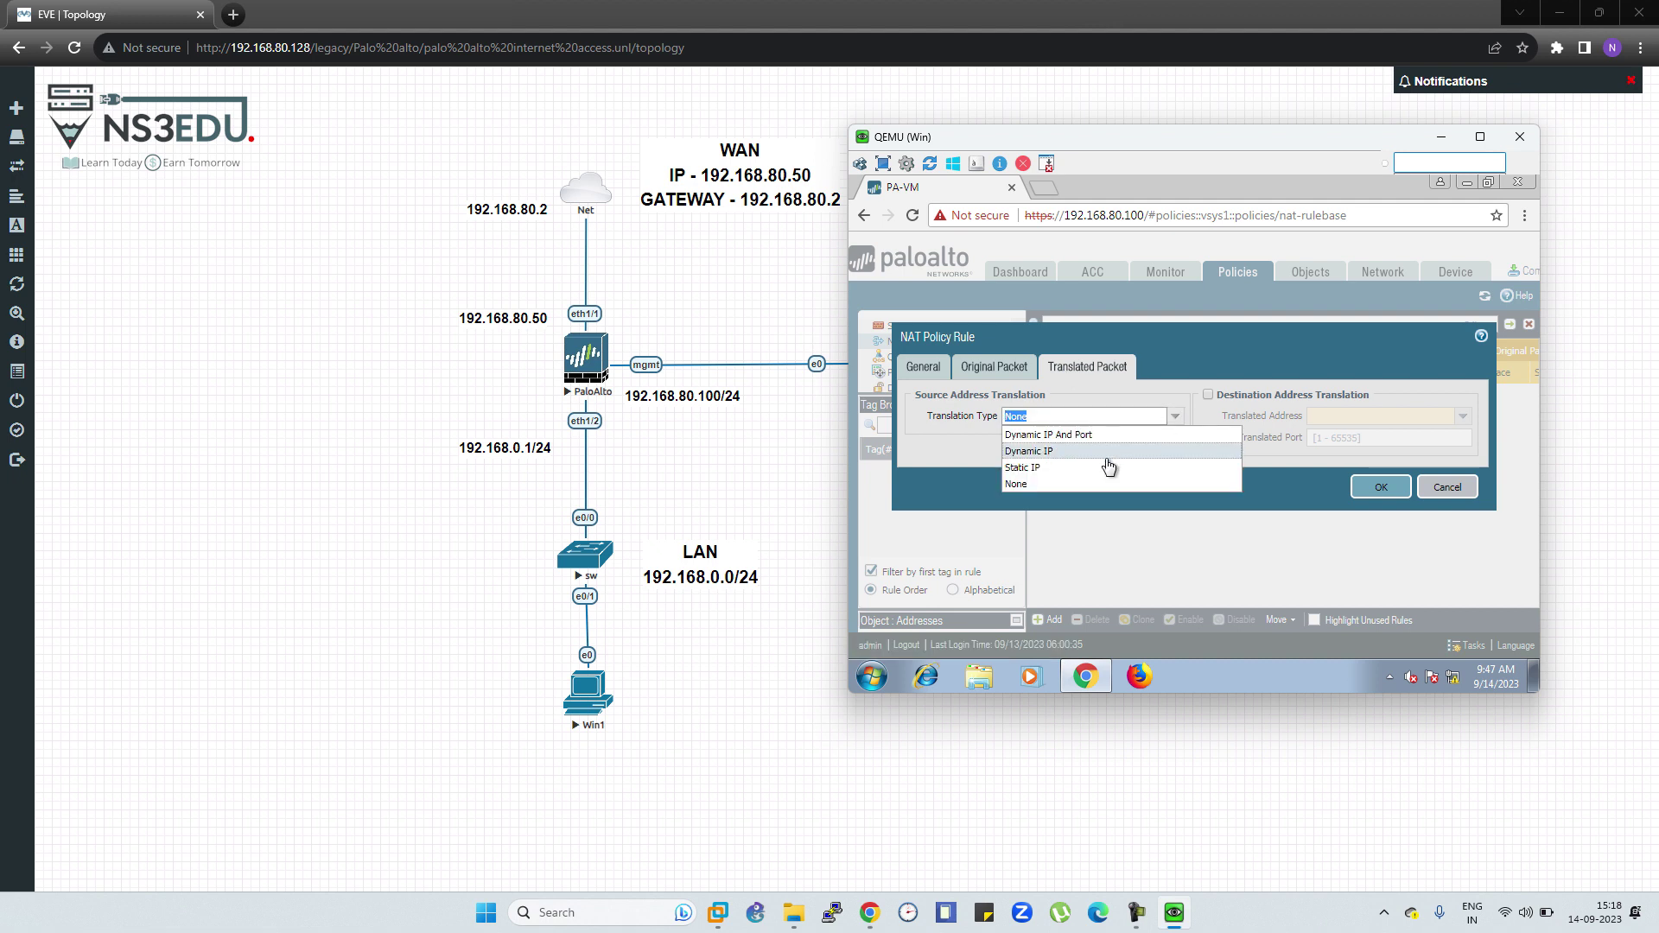
left_click(1102, 436)
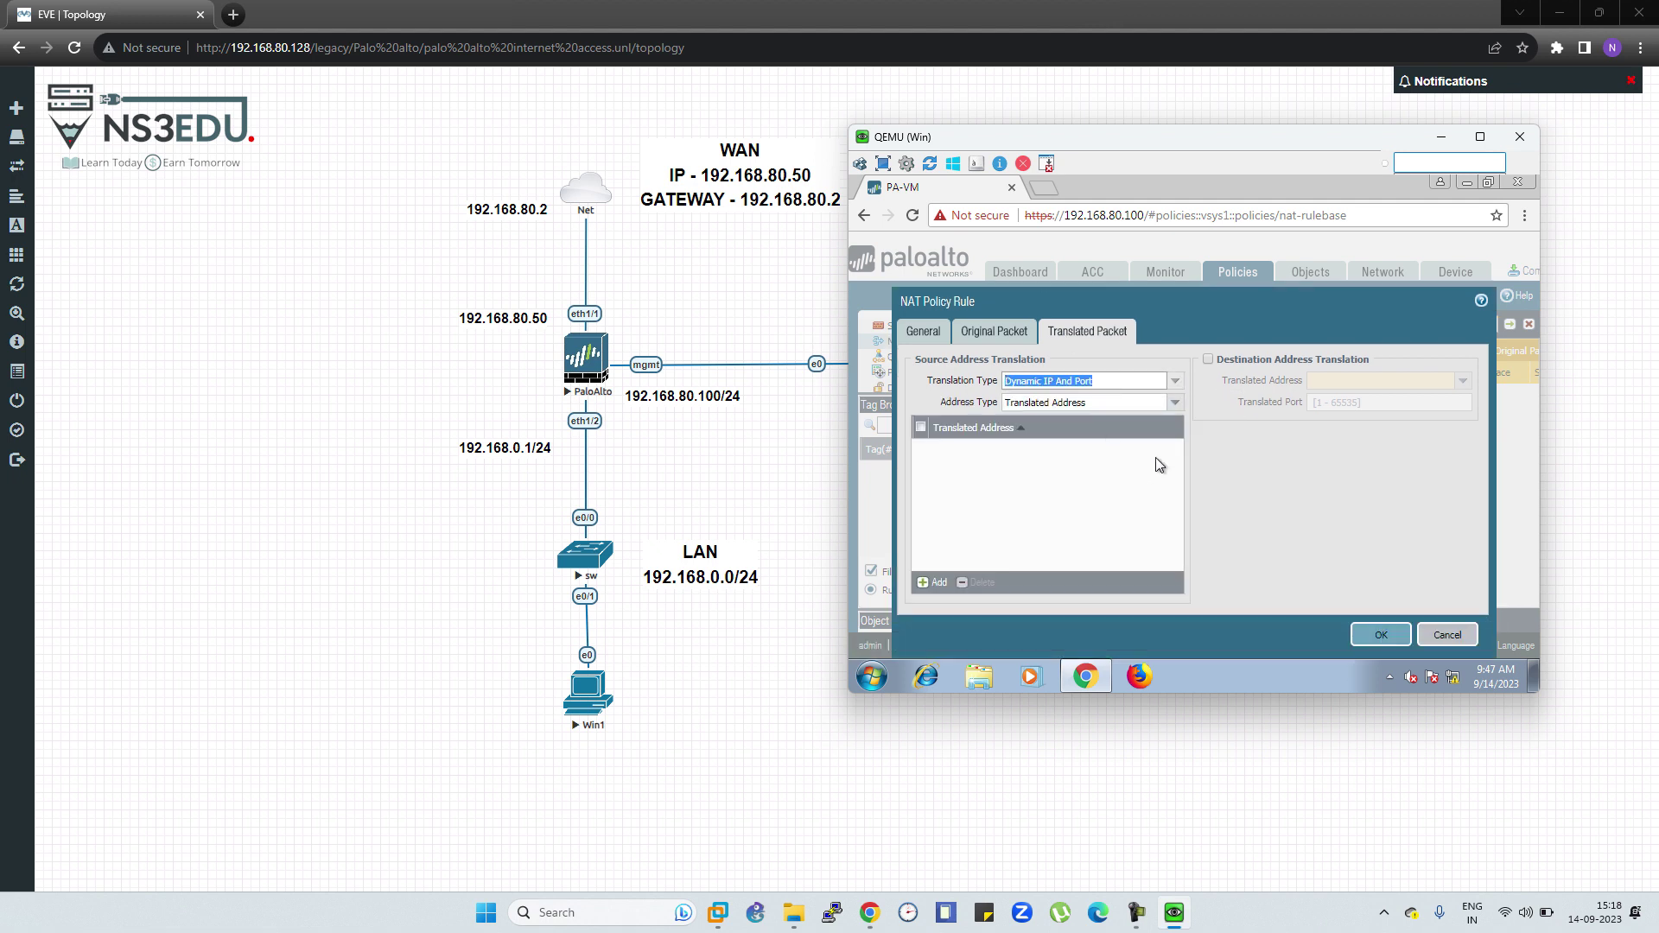
left_click(1174, 405)
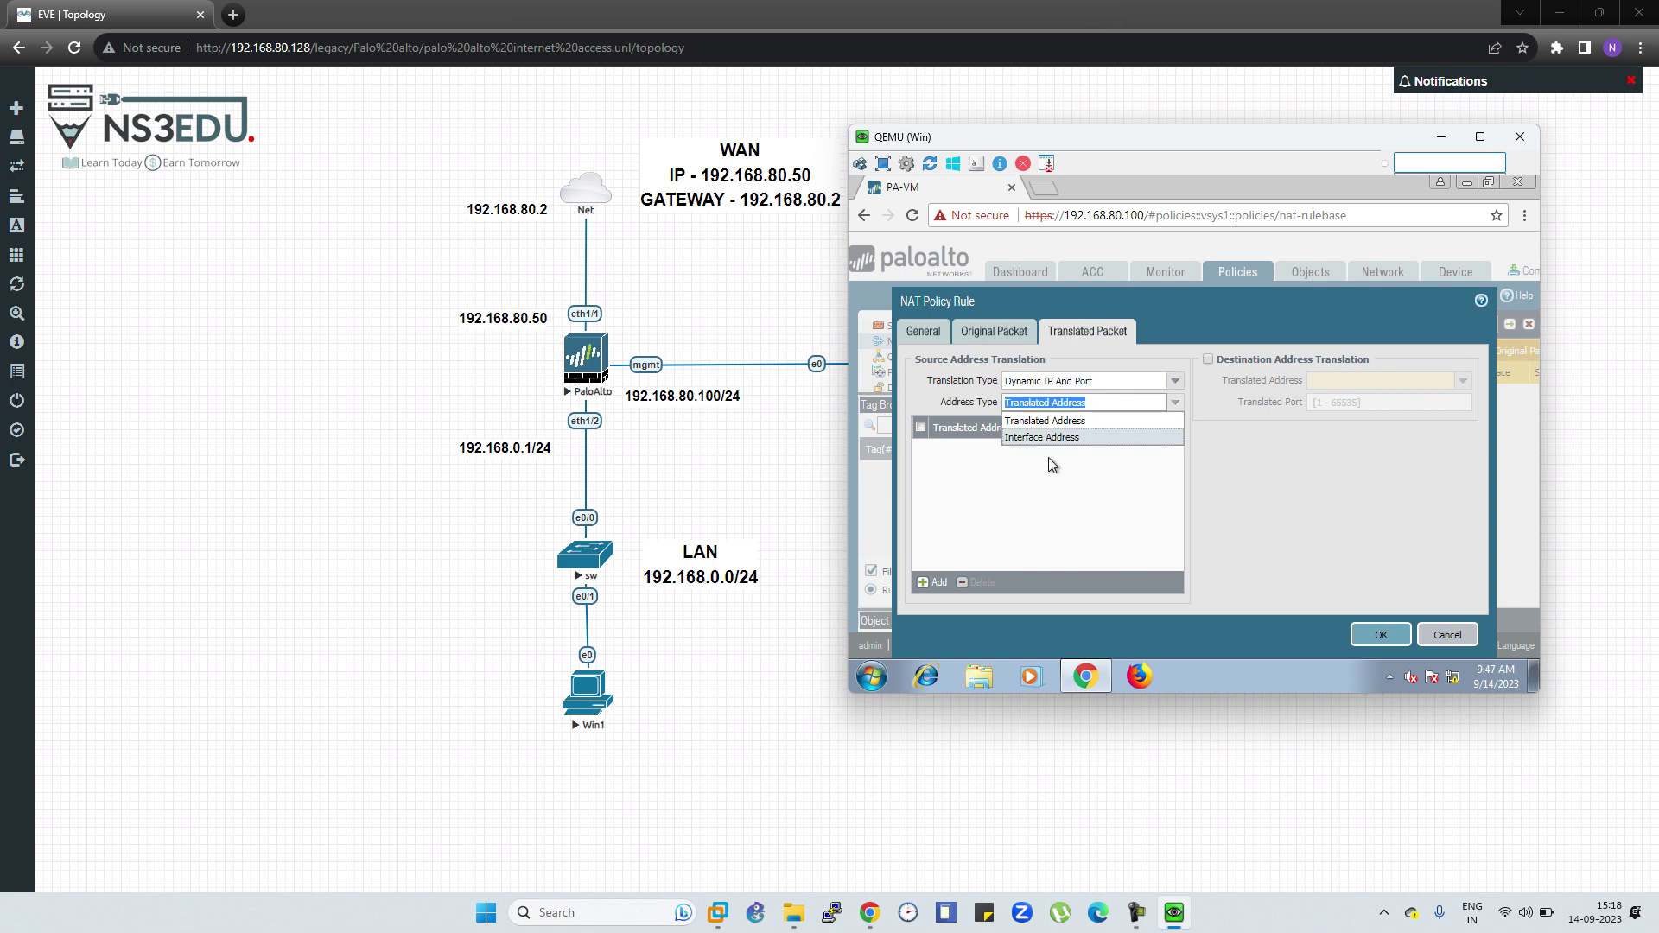
left_click(1056, 439)
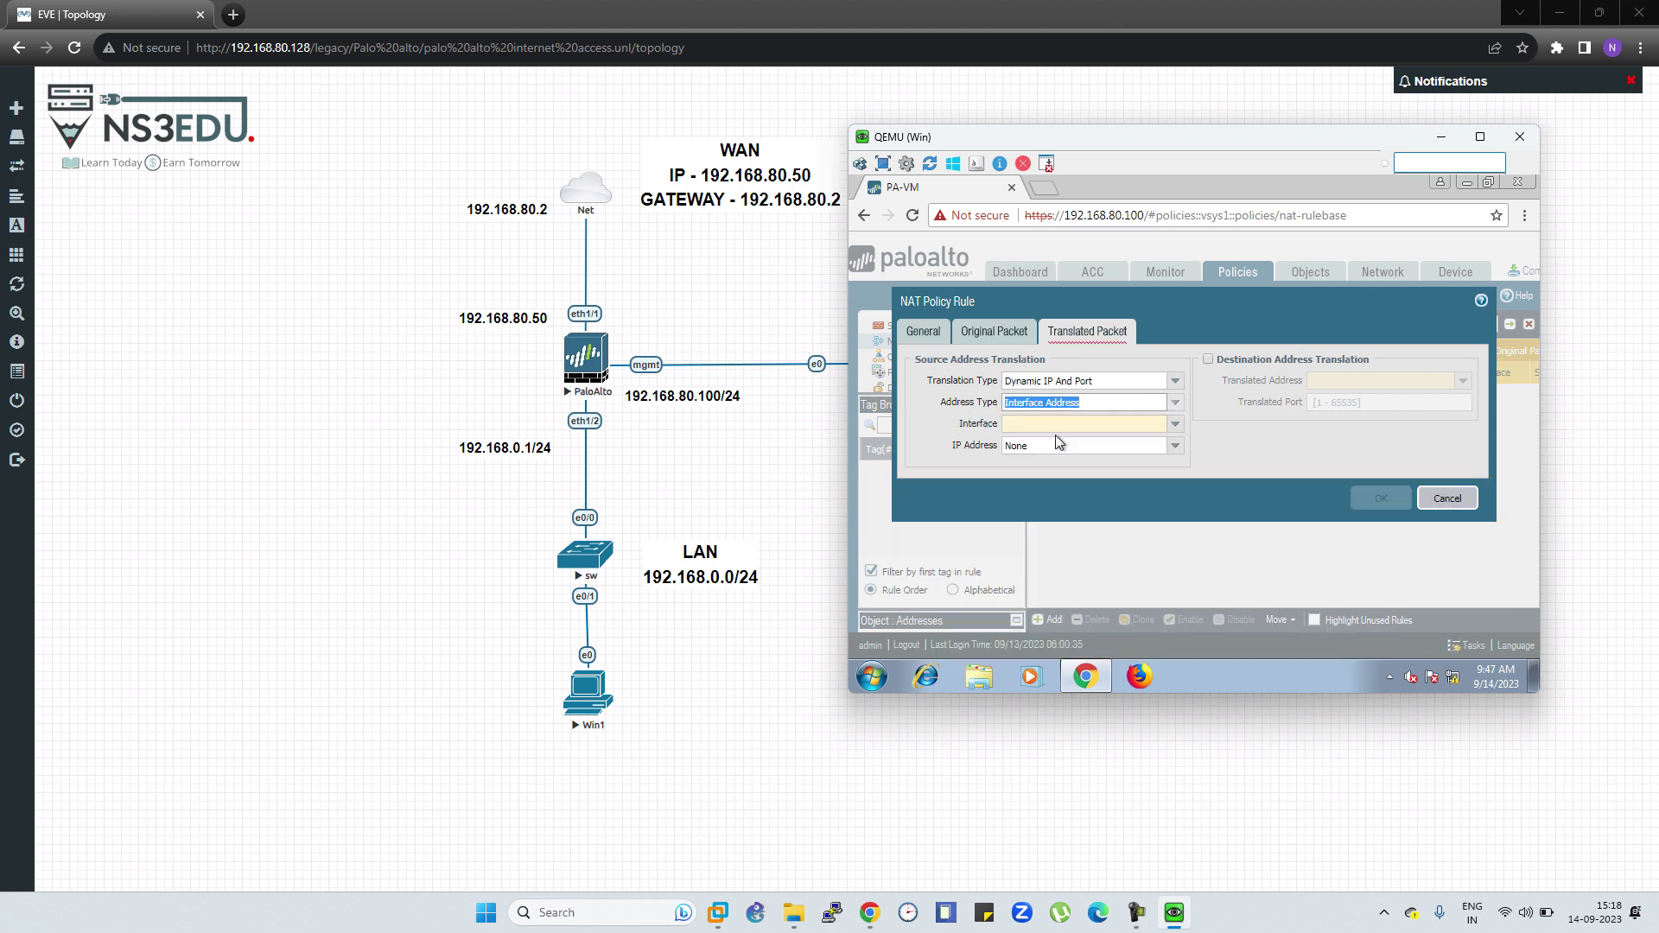
left_click(1177, 425)
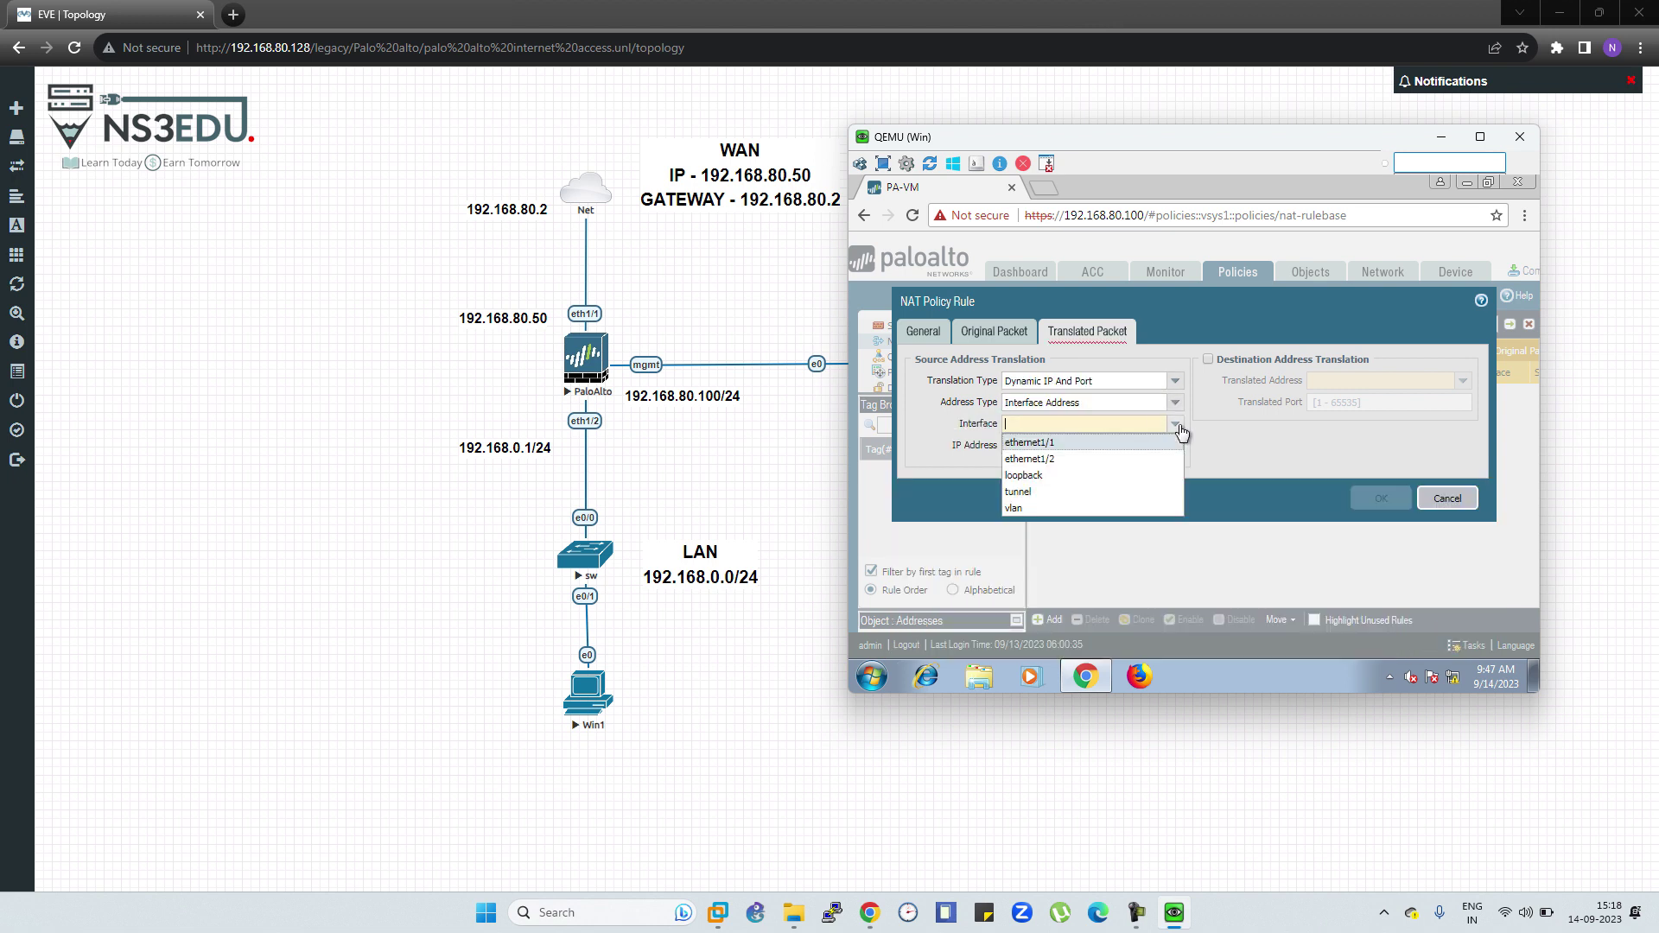
left_click(1132, 453)
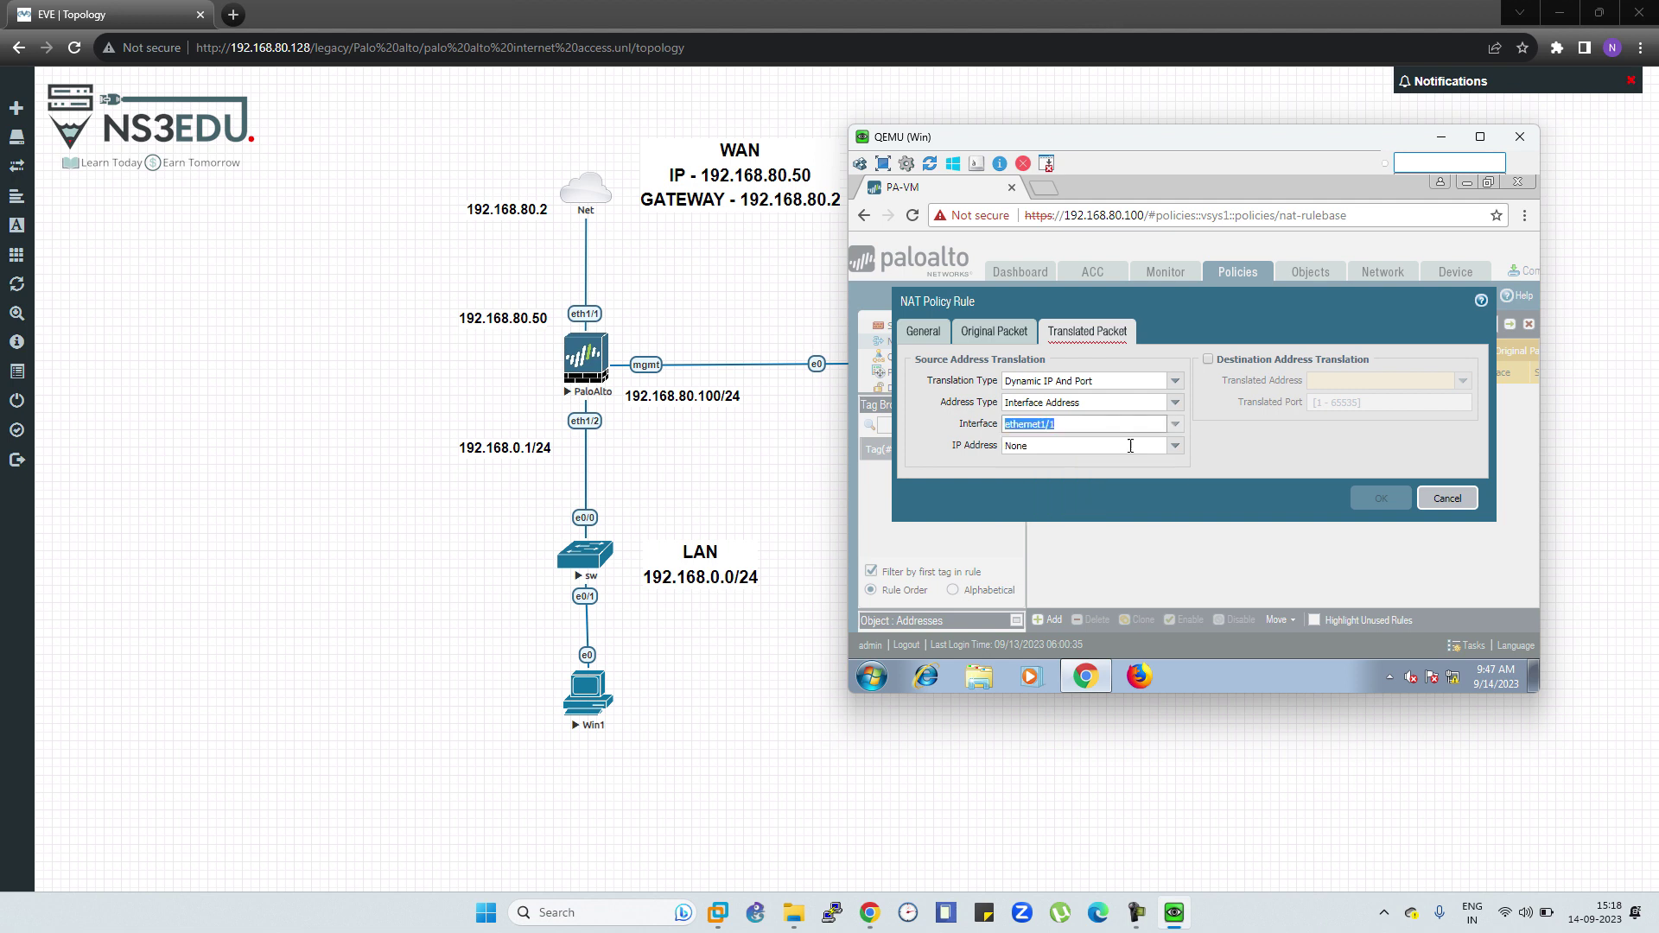
left_click(1177, 448)
left_click(1089, 474)
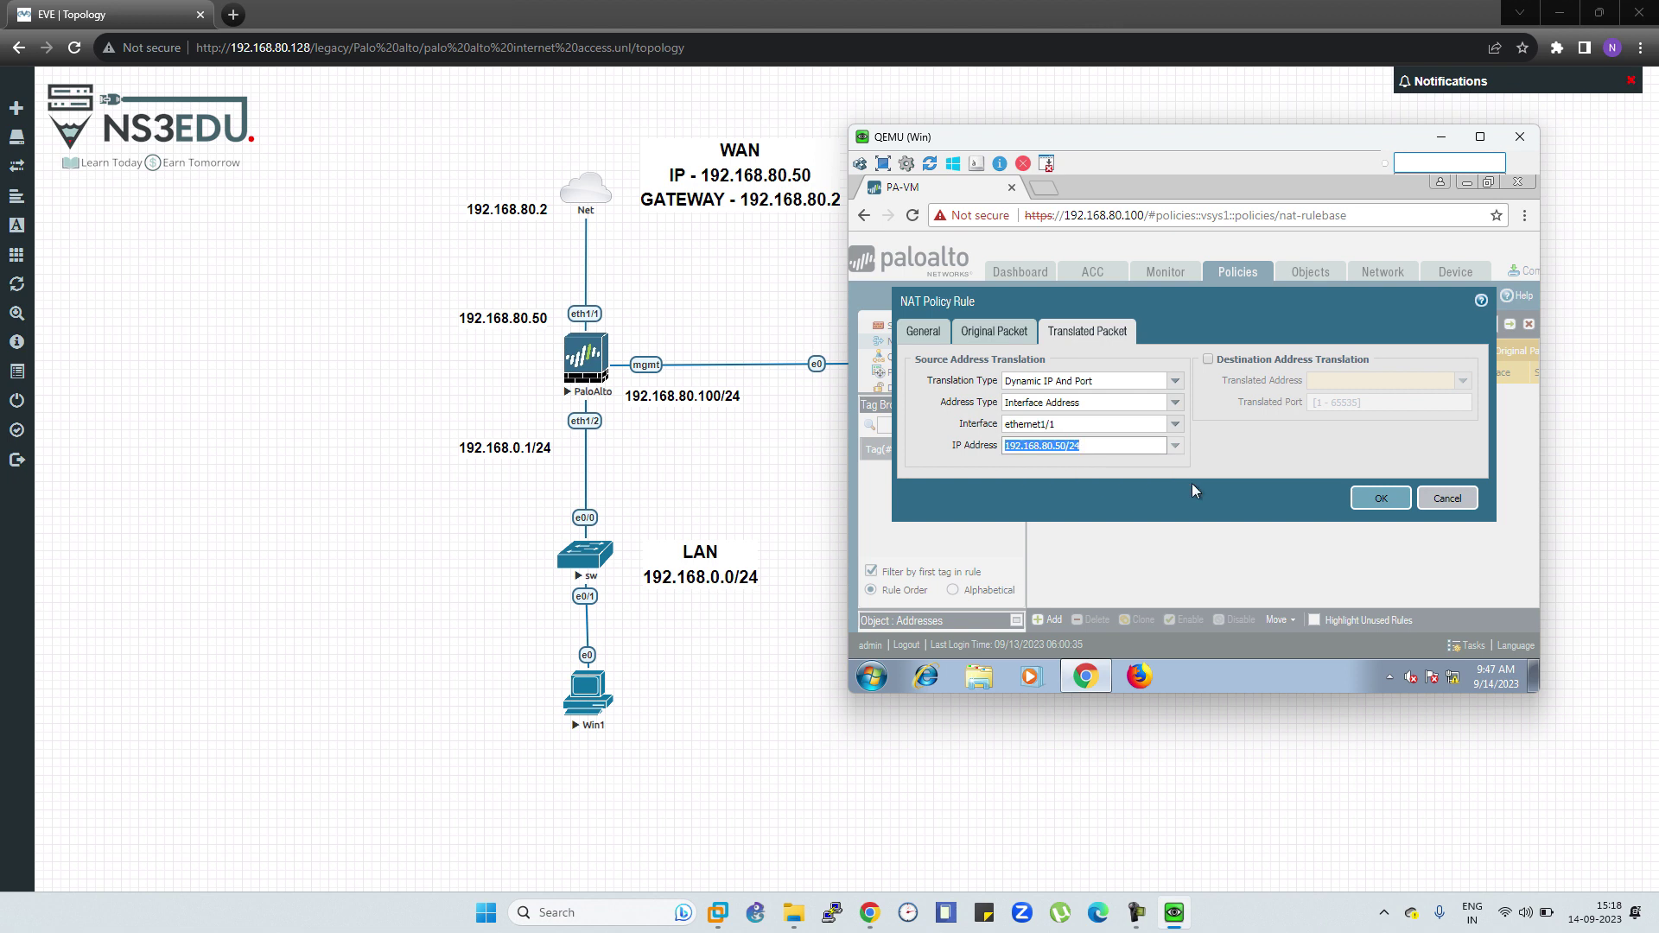
left_click(1369, 499)
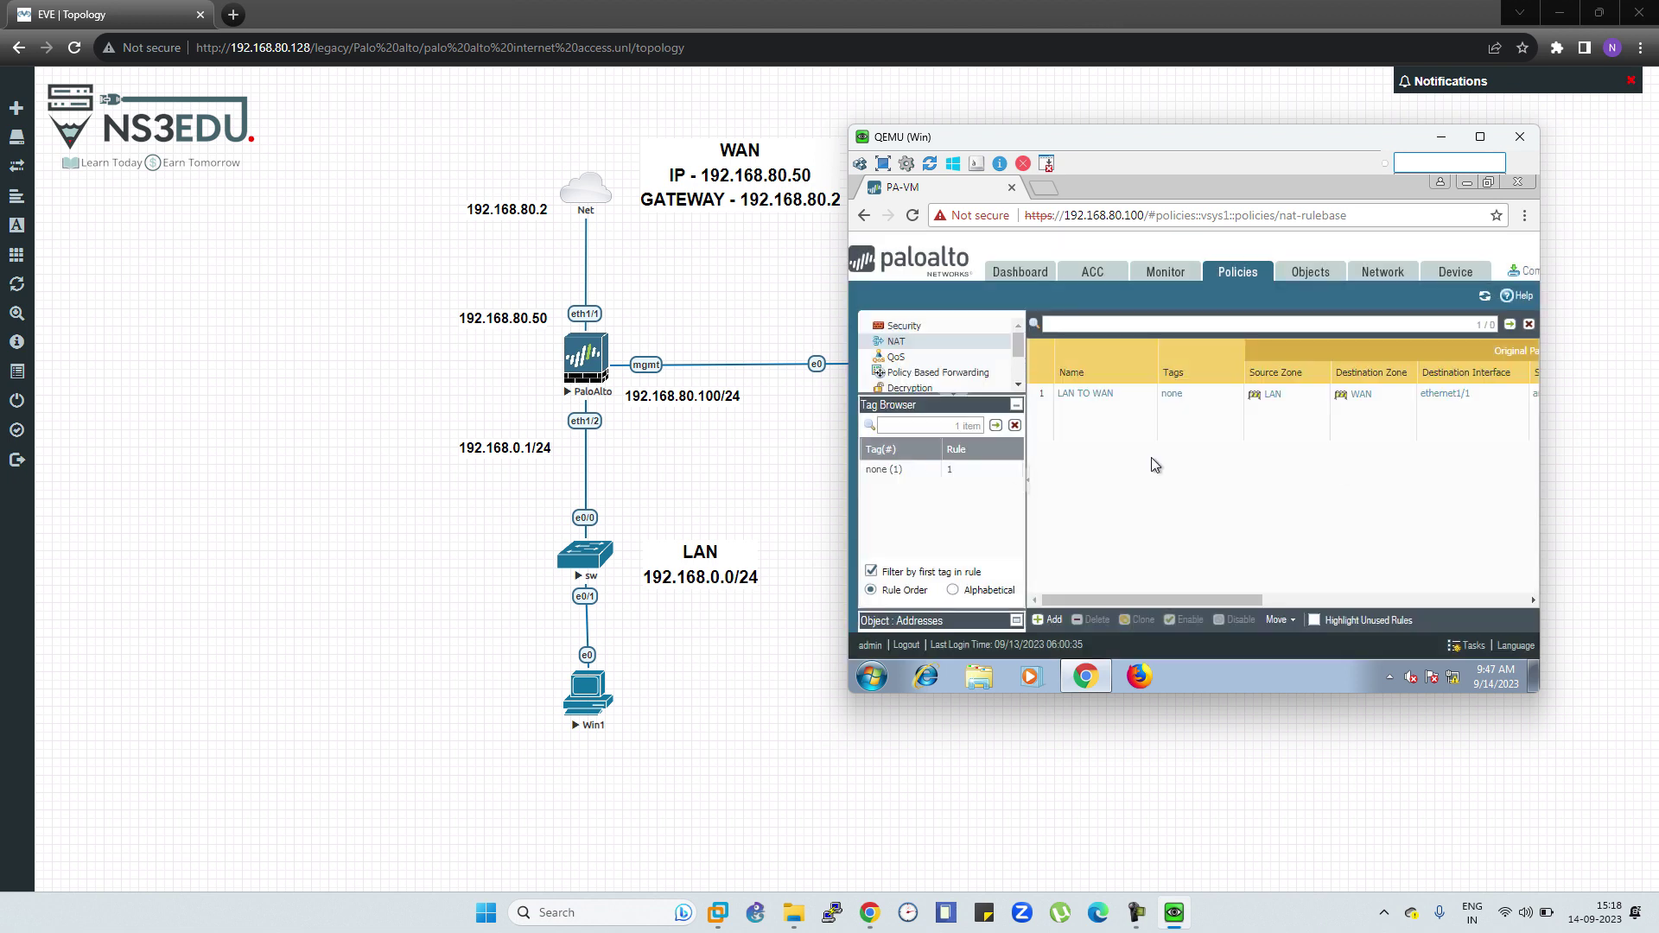
- Create a new security rule named INTERNET-ACCESS with source zone LAN
left_click(932, 334)
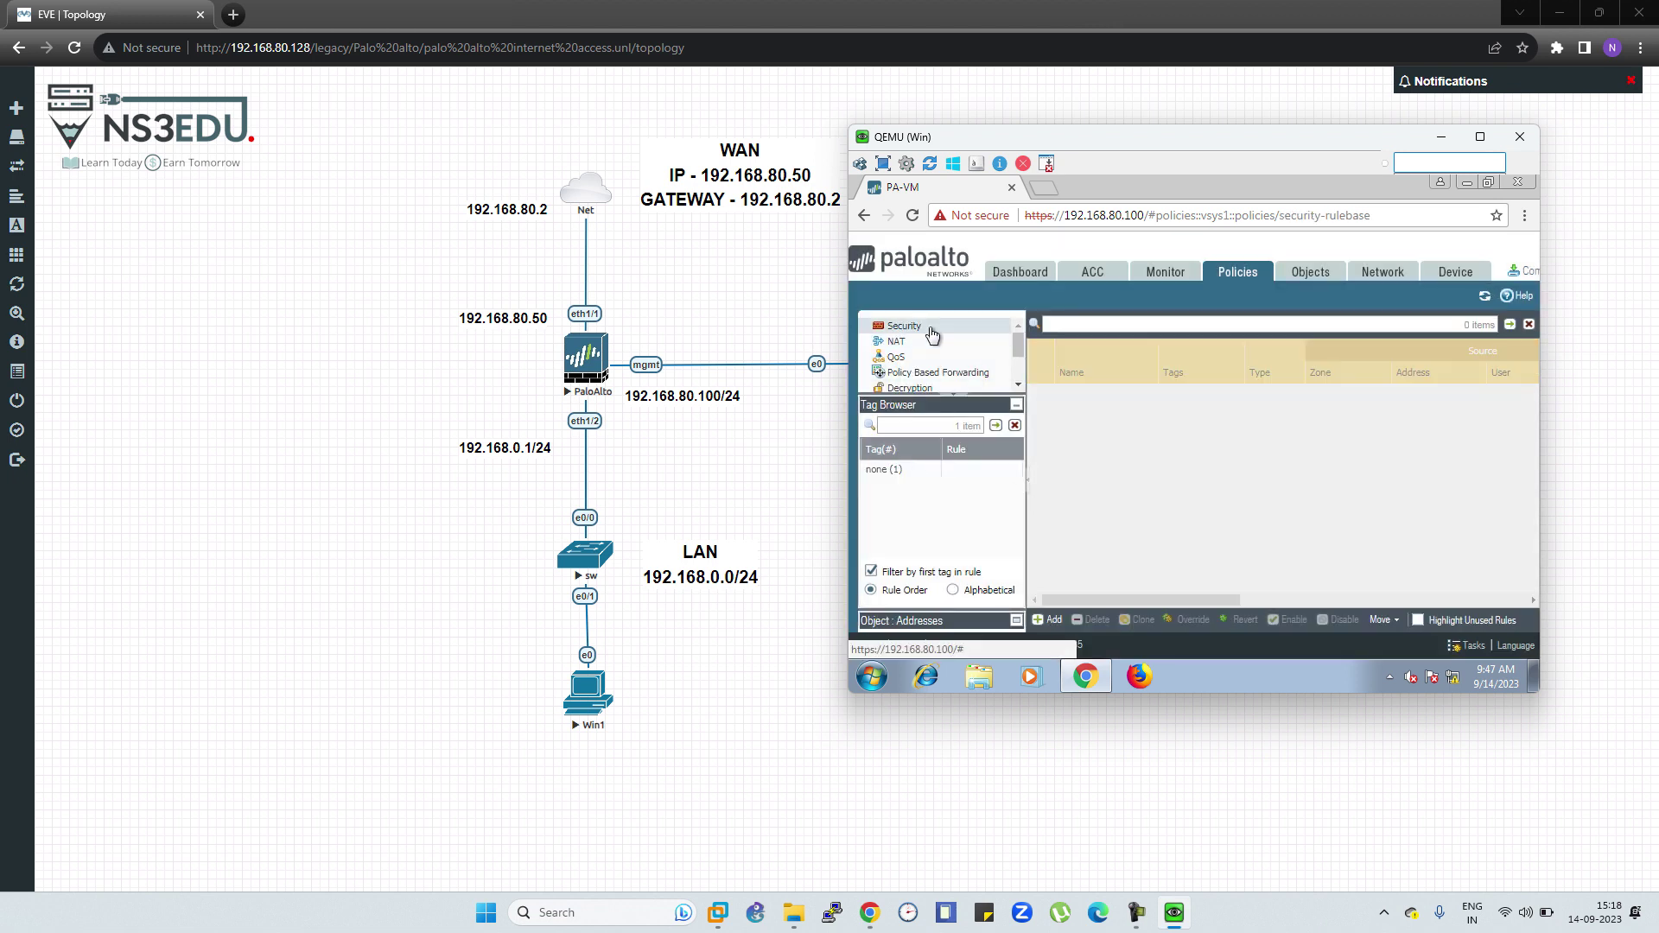
left_click(1052, 620)
type("INTERNE")
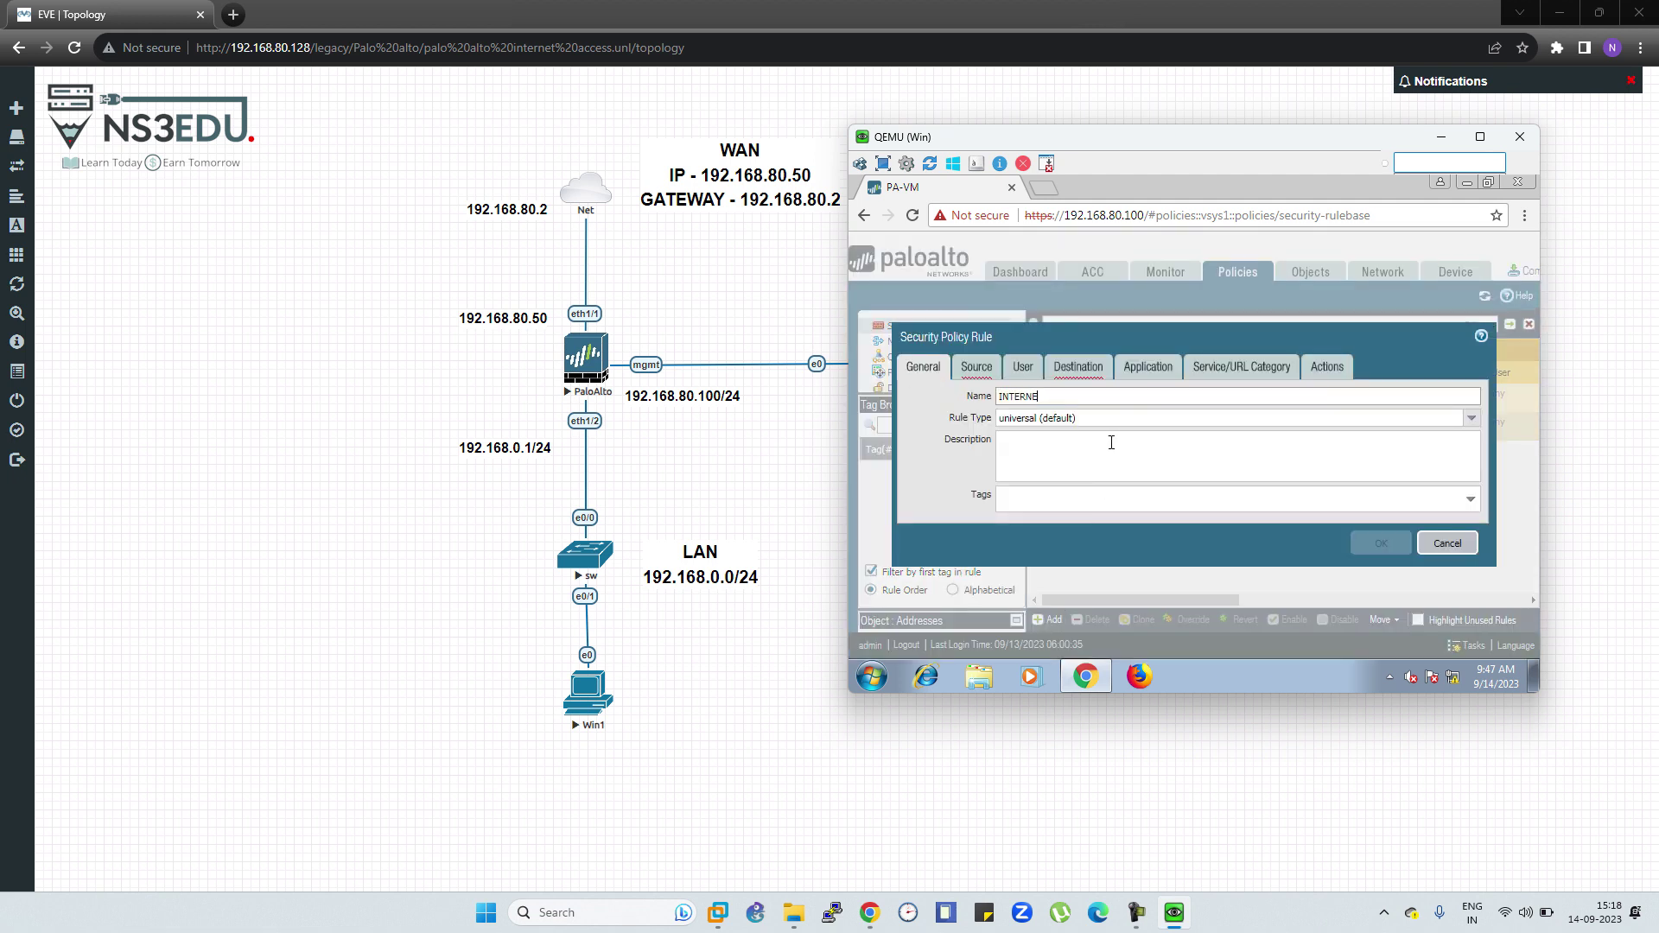
type("T-ACCESS")
left_click(975, 366)
left_click(926, 570)
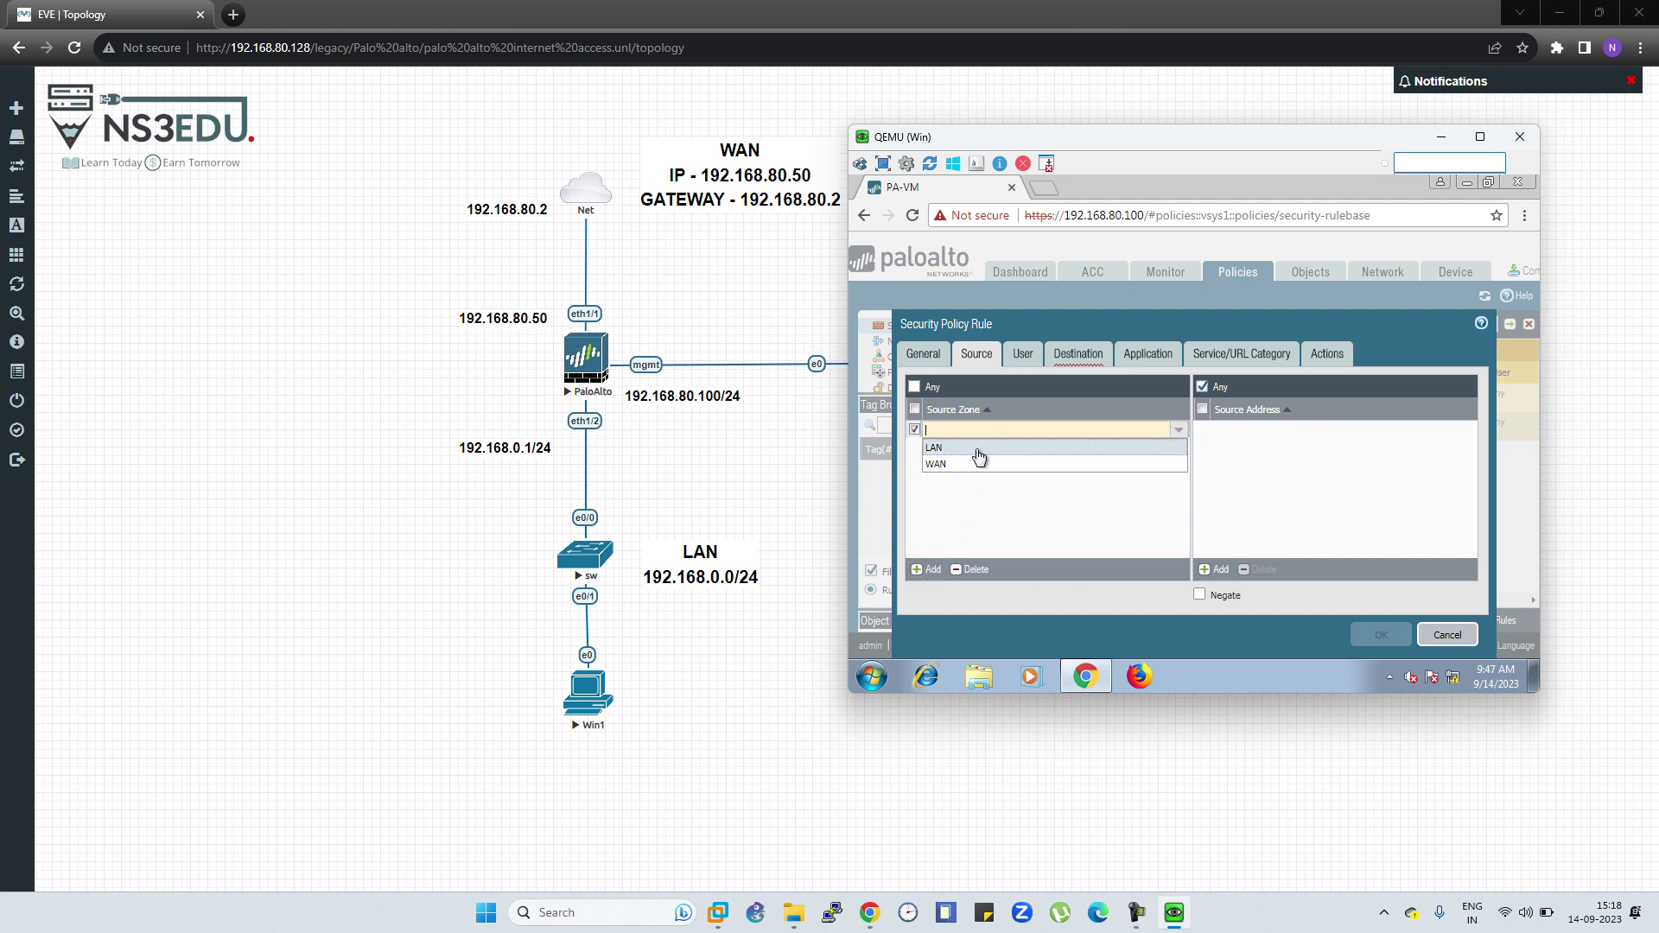
left_click(979, 447)
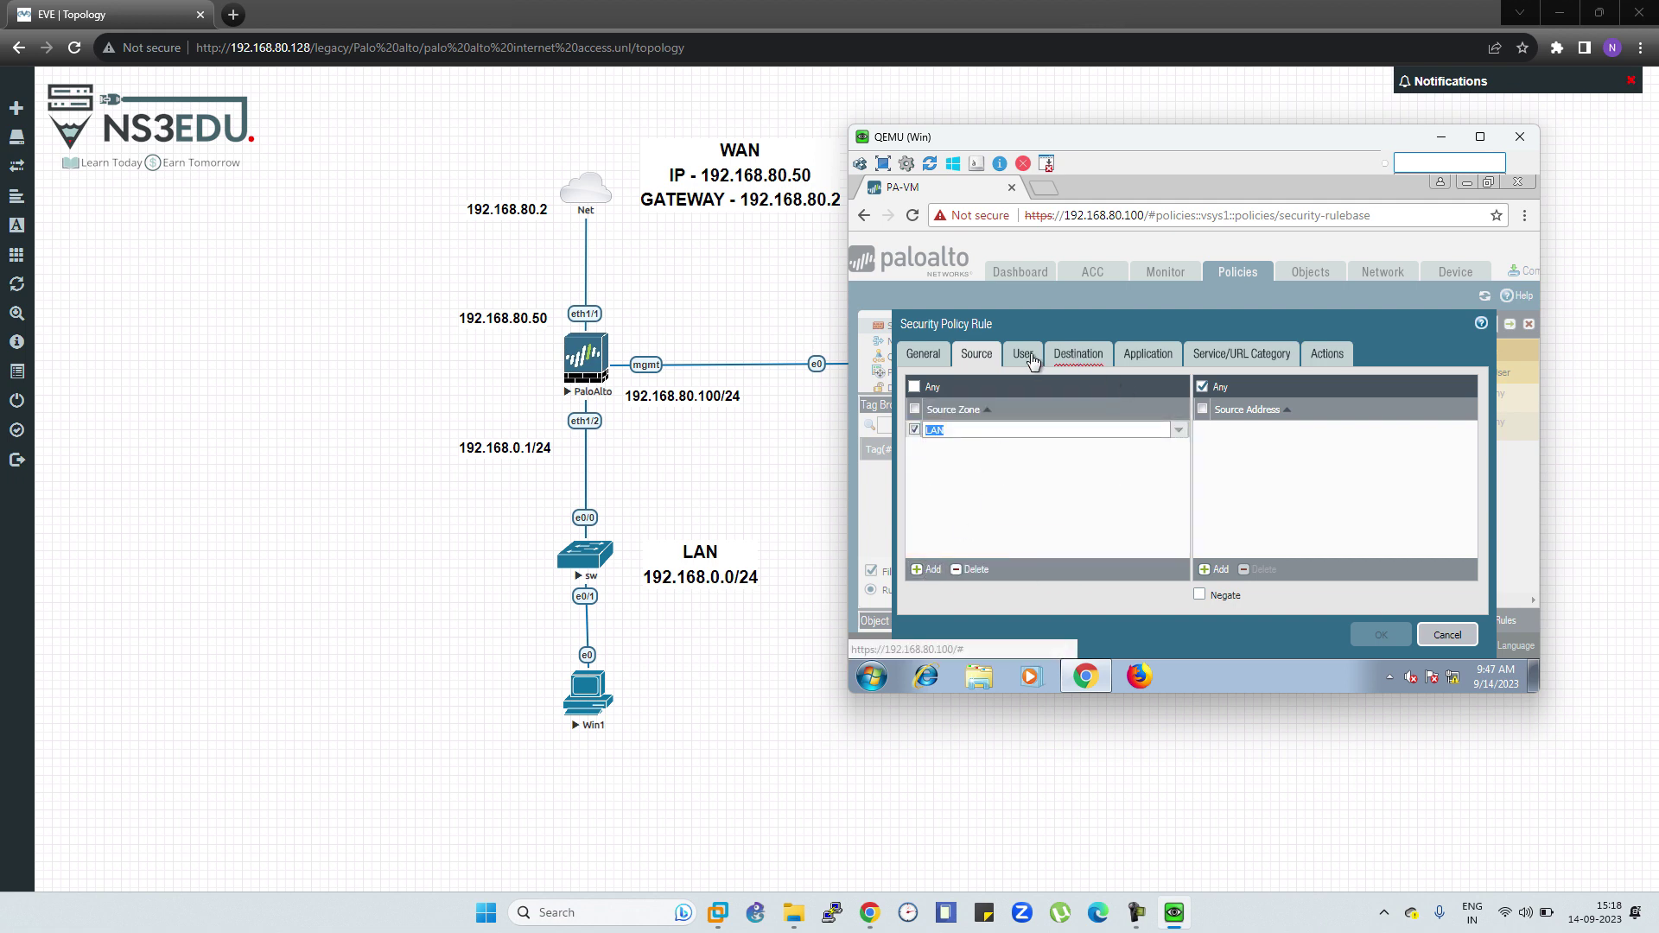
- Set the rule's destination zone to WAN and service to any, enable Log at Session Start, and save it
left_click(1092, 354)
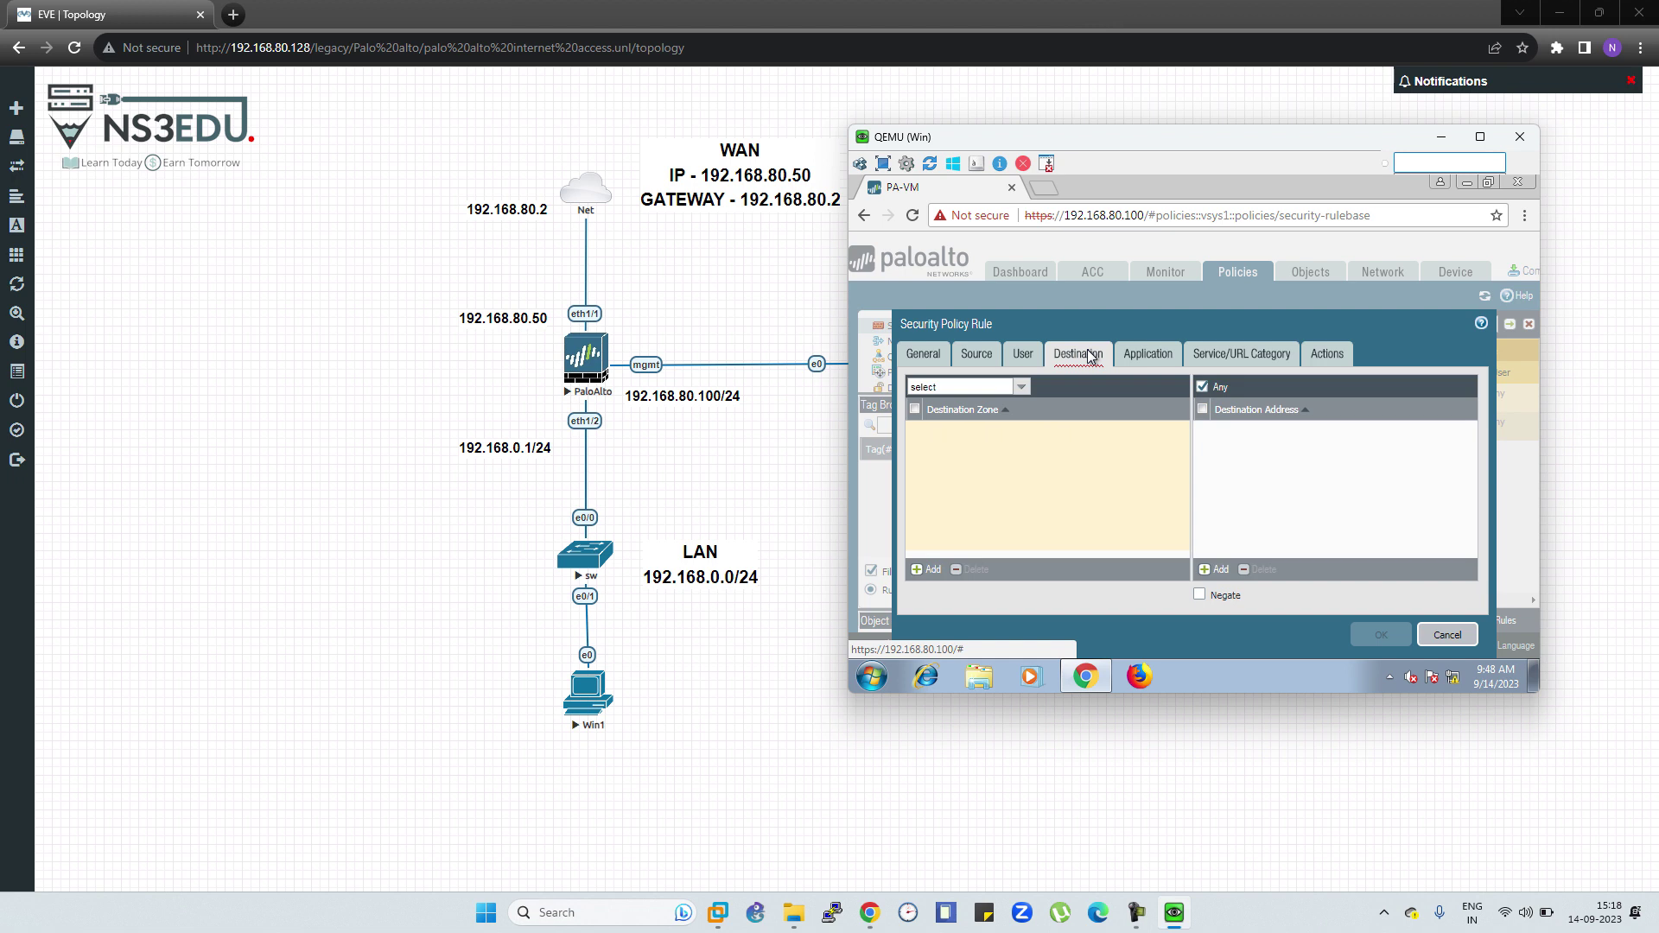
left_click(922, 570)
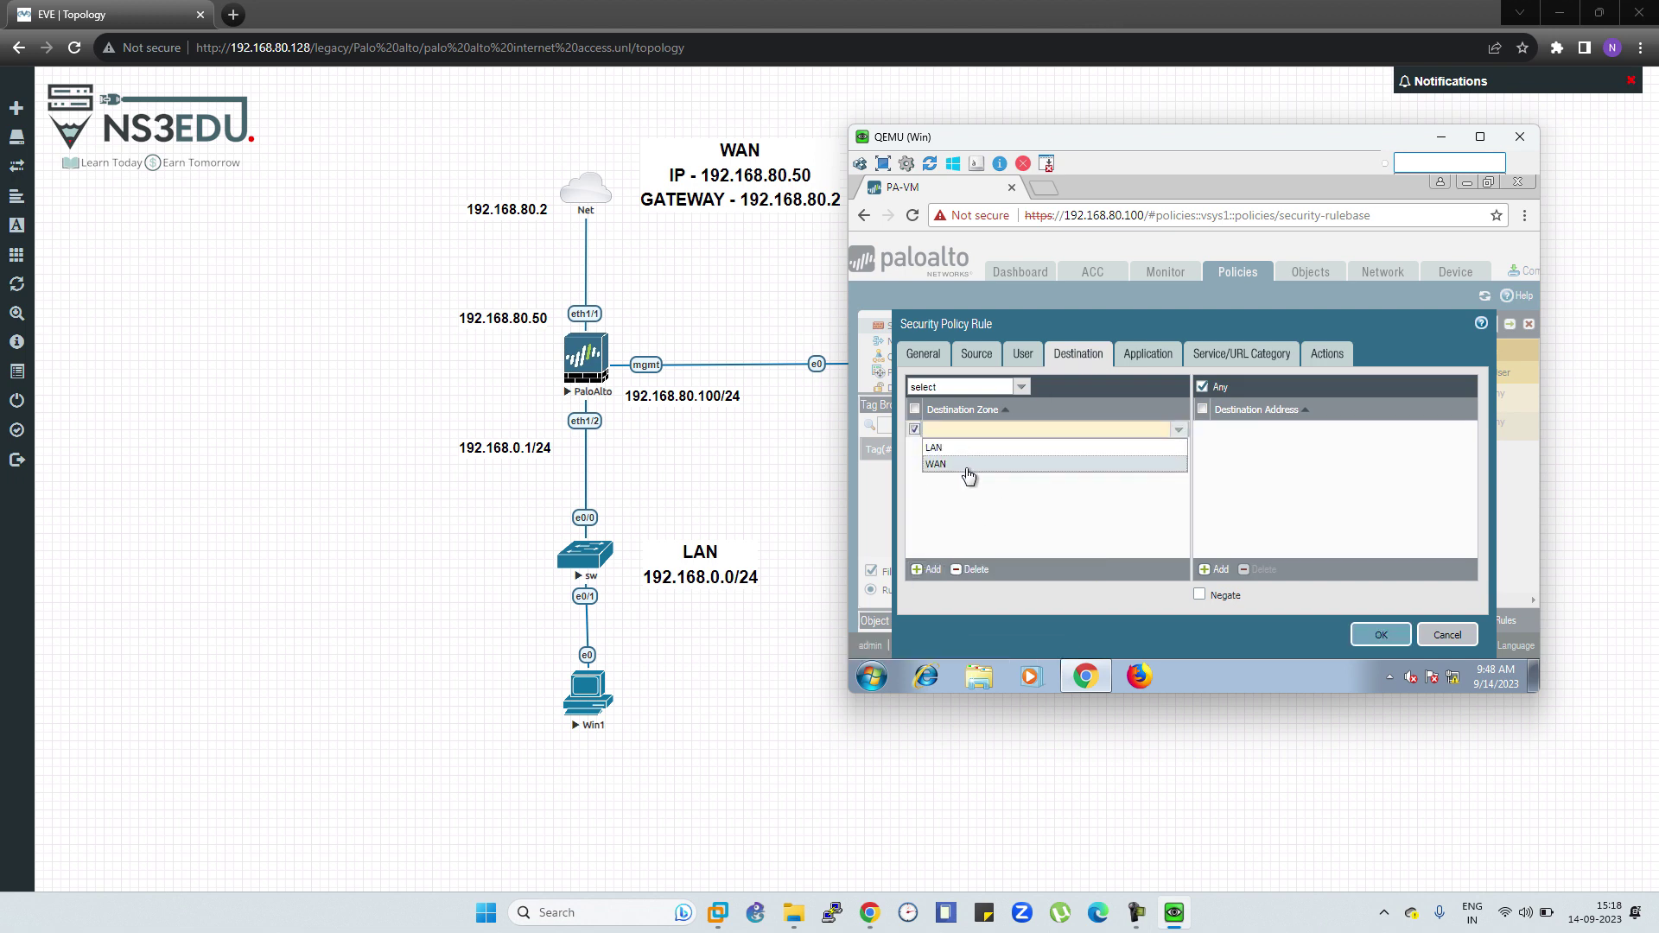
left_click(971, 469)
left_click(1234, 354)
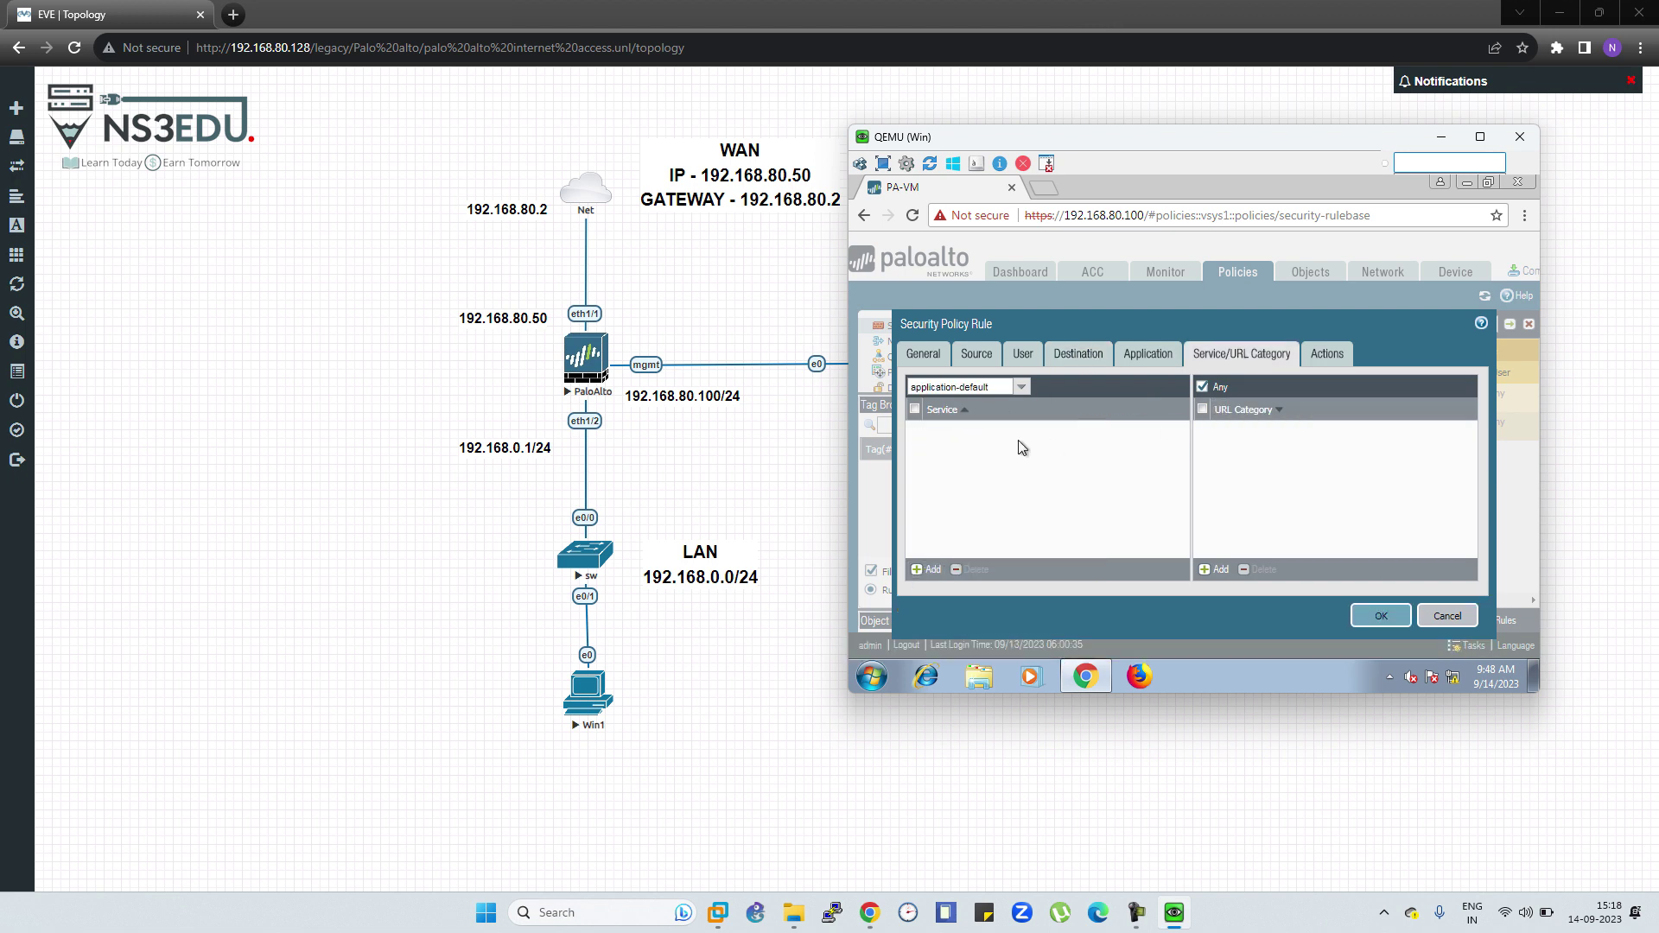
left_click(1021, 387)
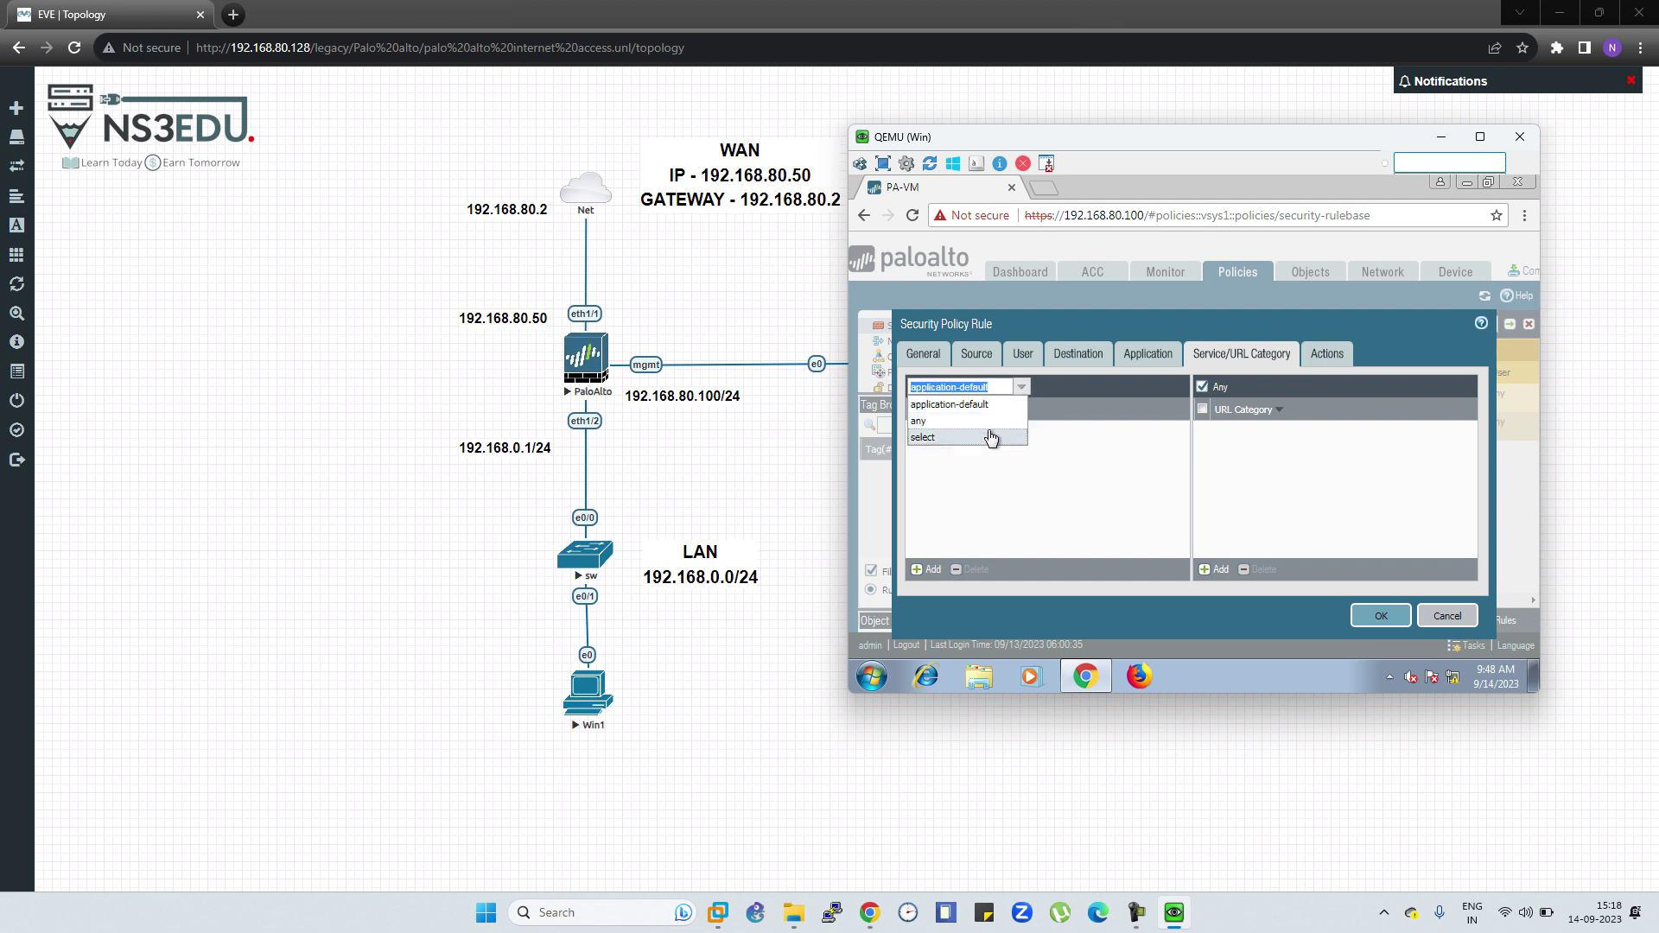
left_click(991, 424)
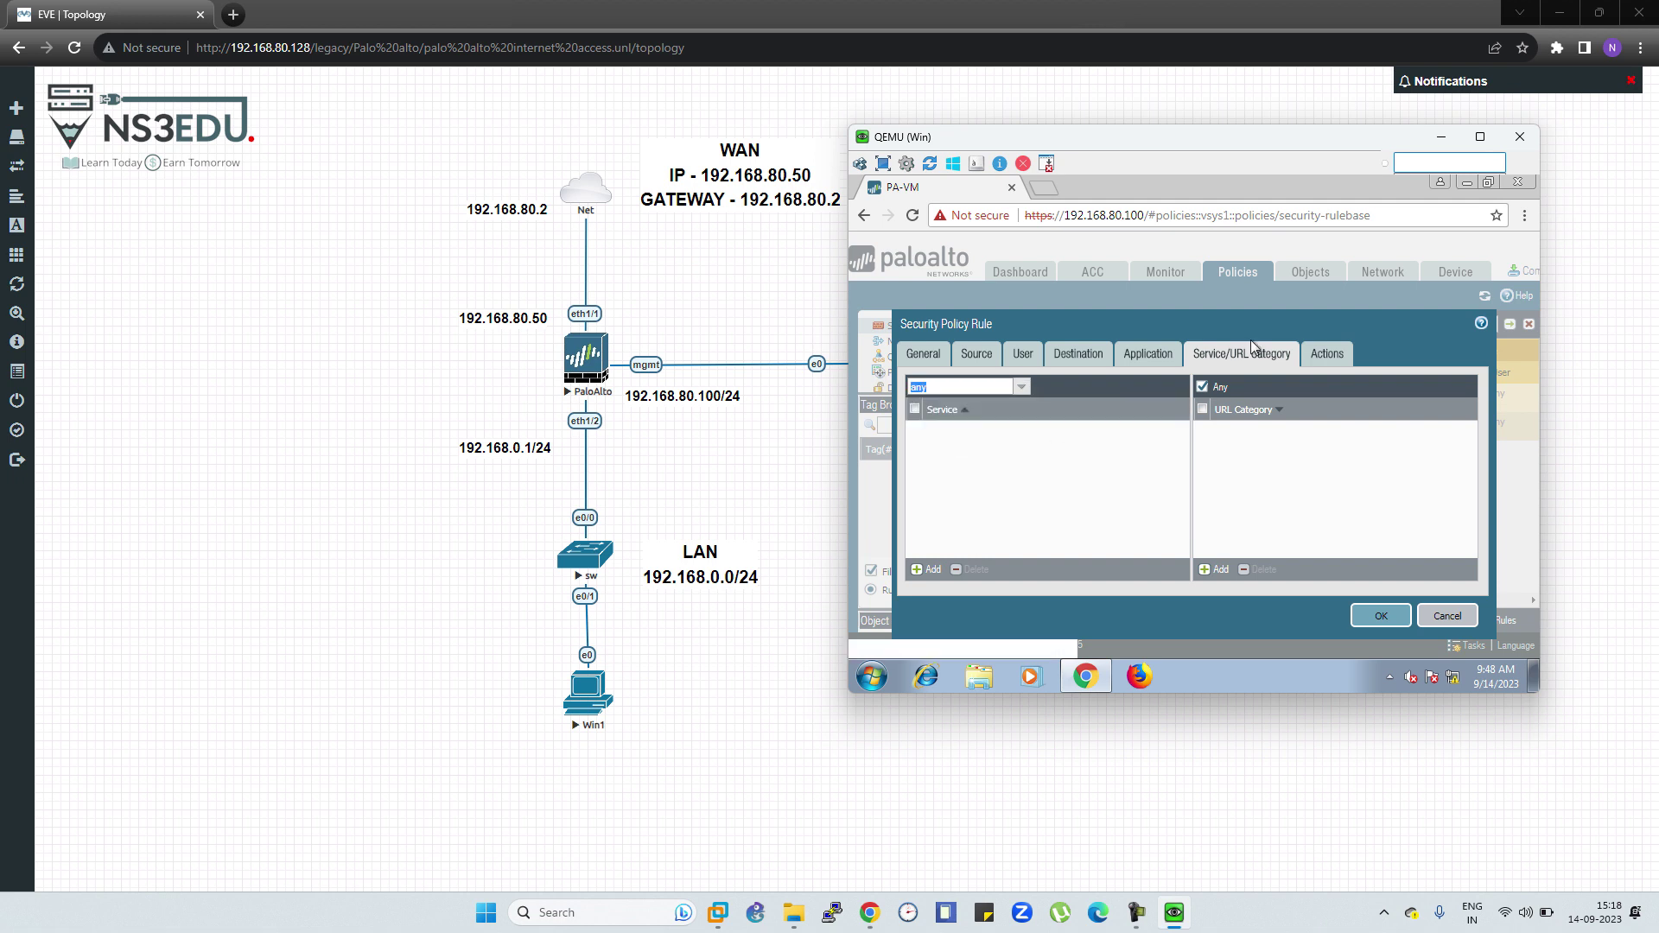
left_click(1324, 356)
left_click(1296, 403)
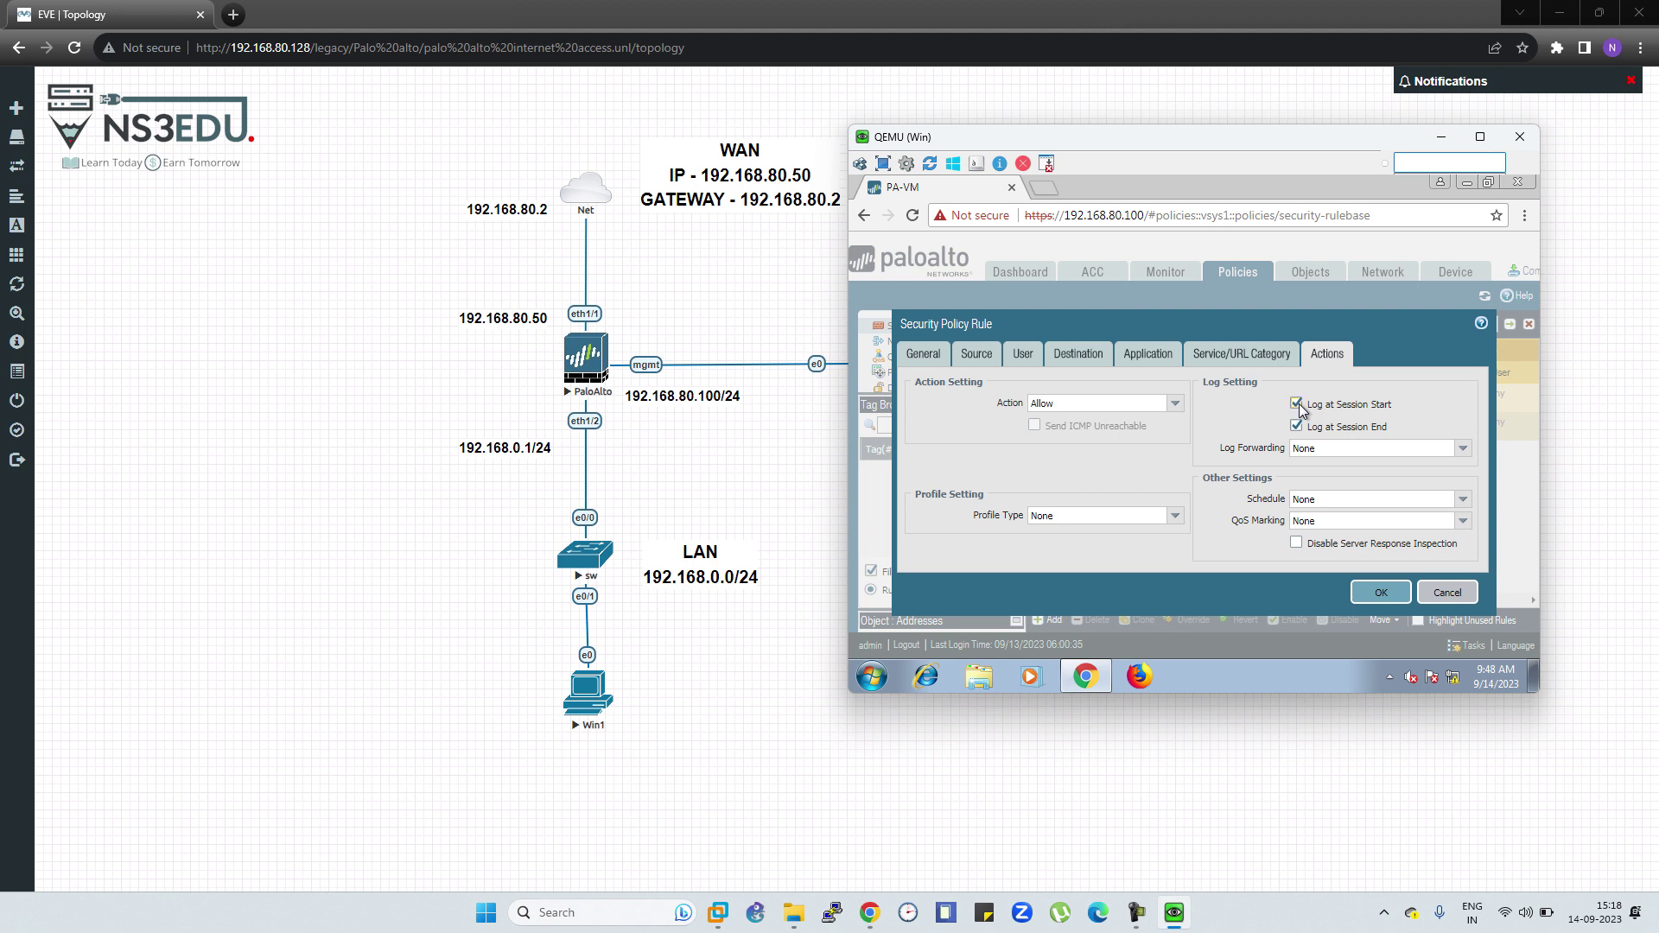
left_click(1366, 592)
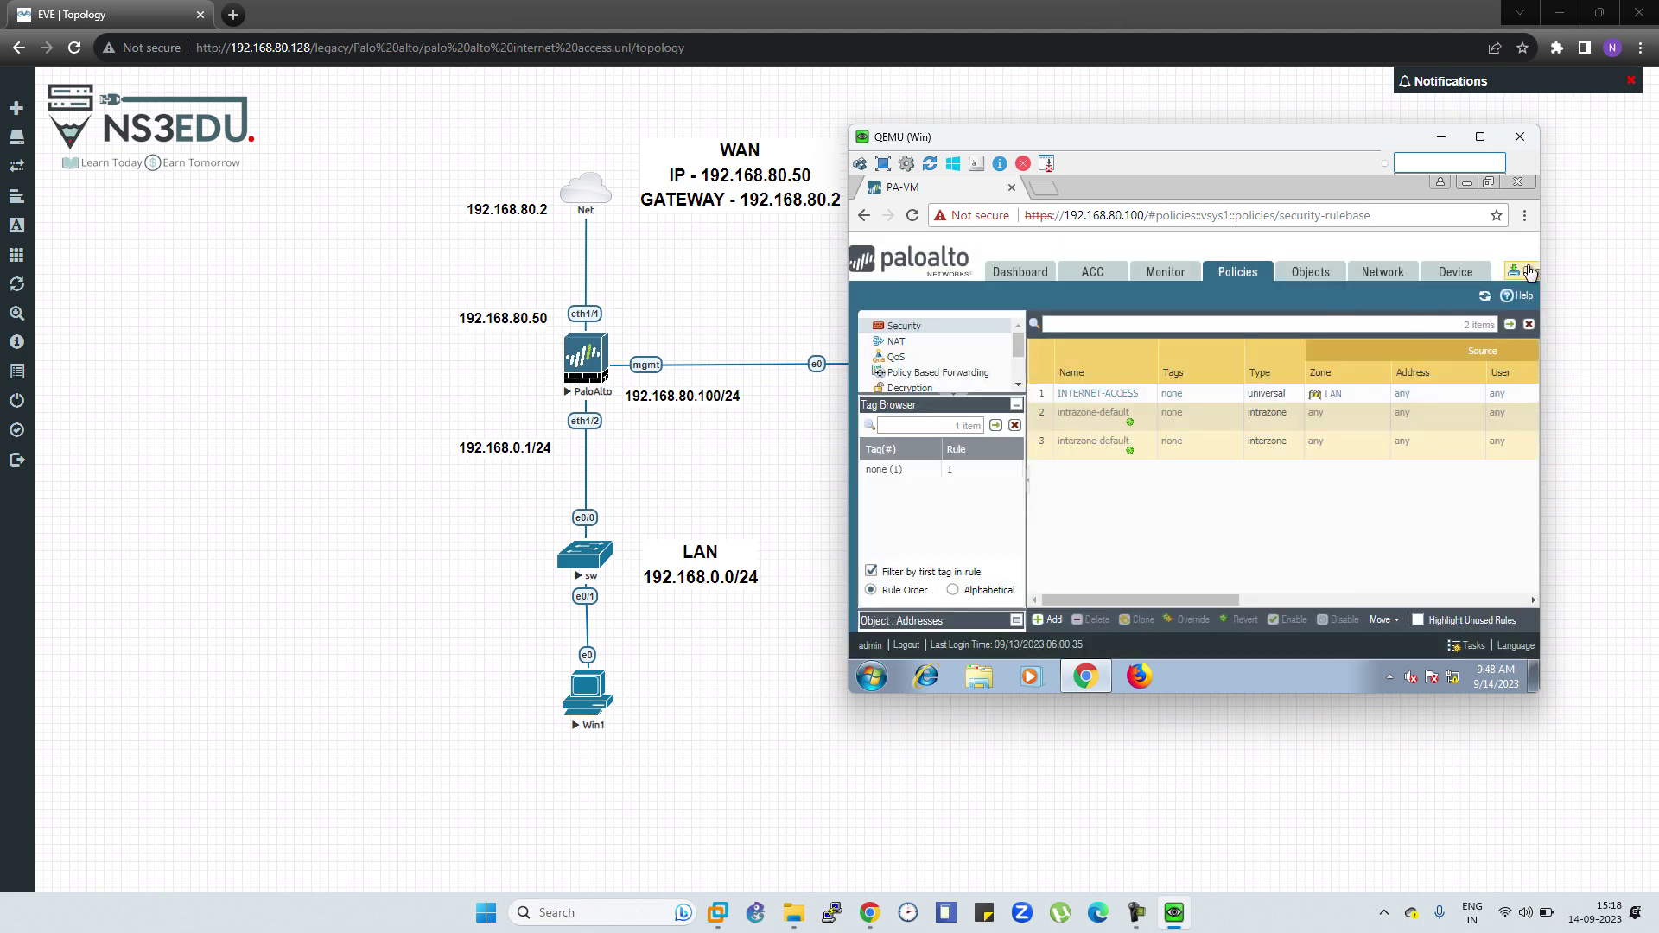
- Commit all pending changes to the firewall and close its console
left_click(1528, 271)
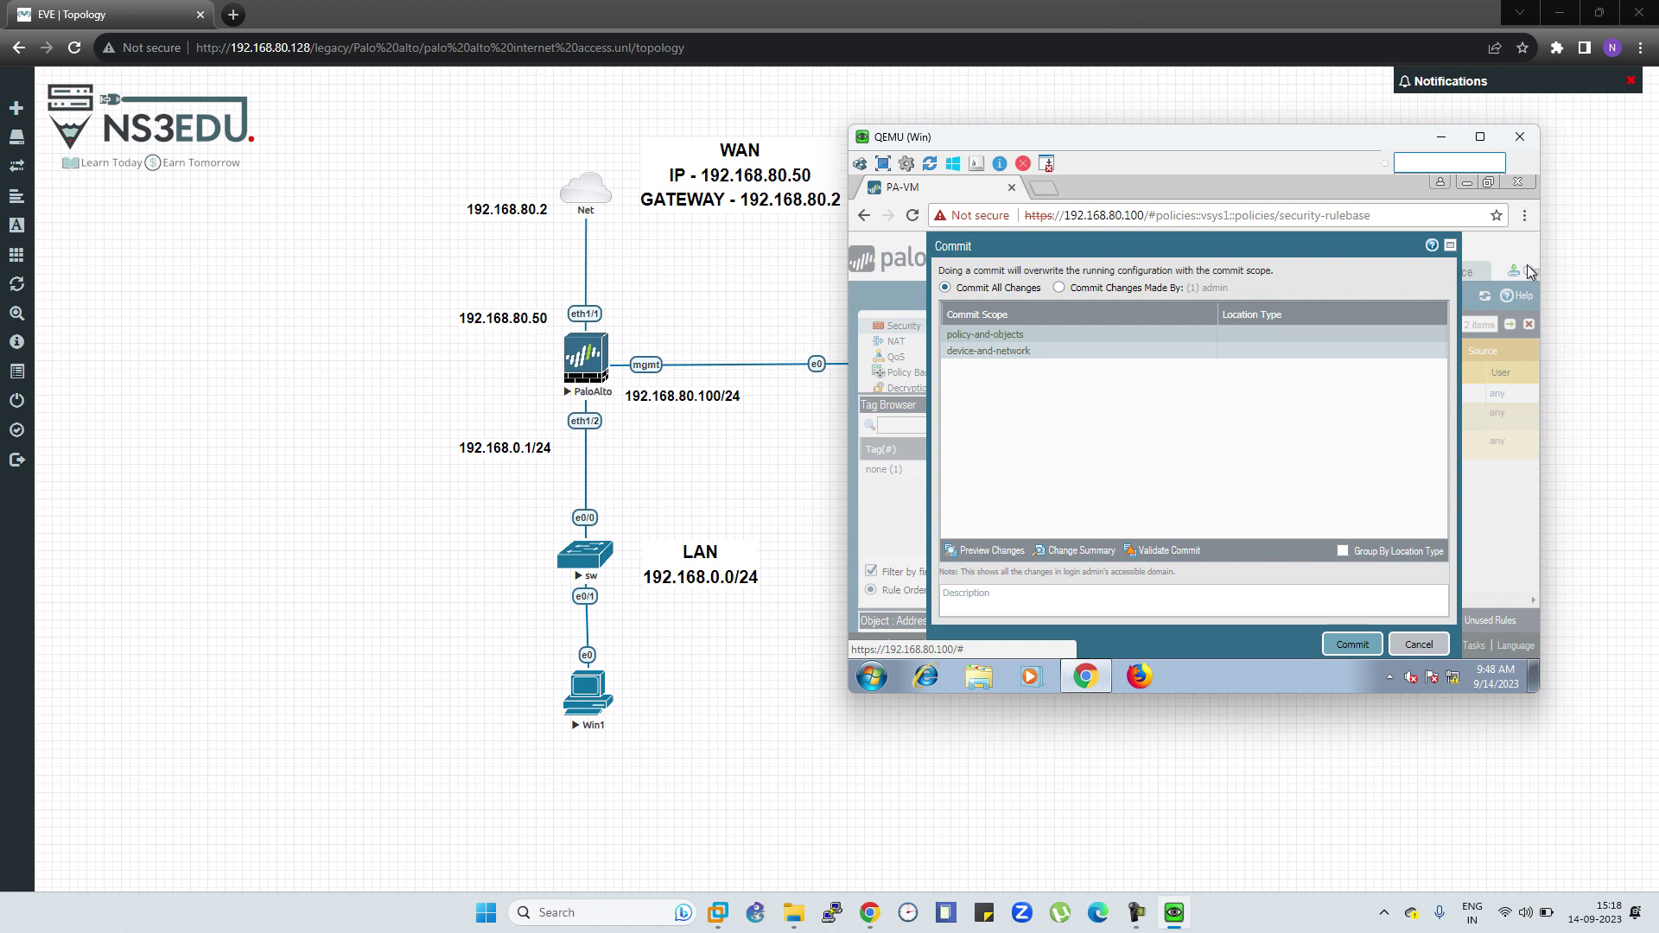
left_click(1350, 644)
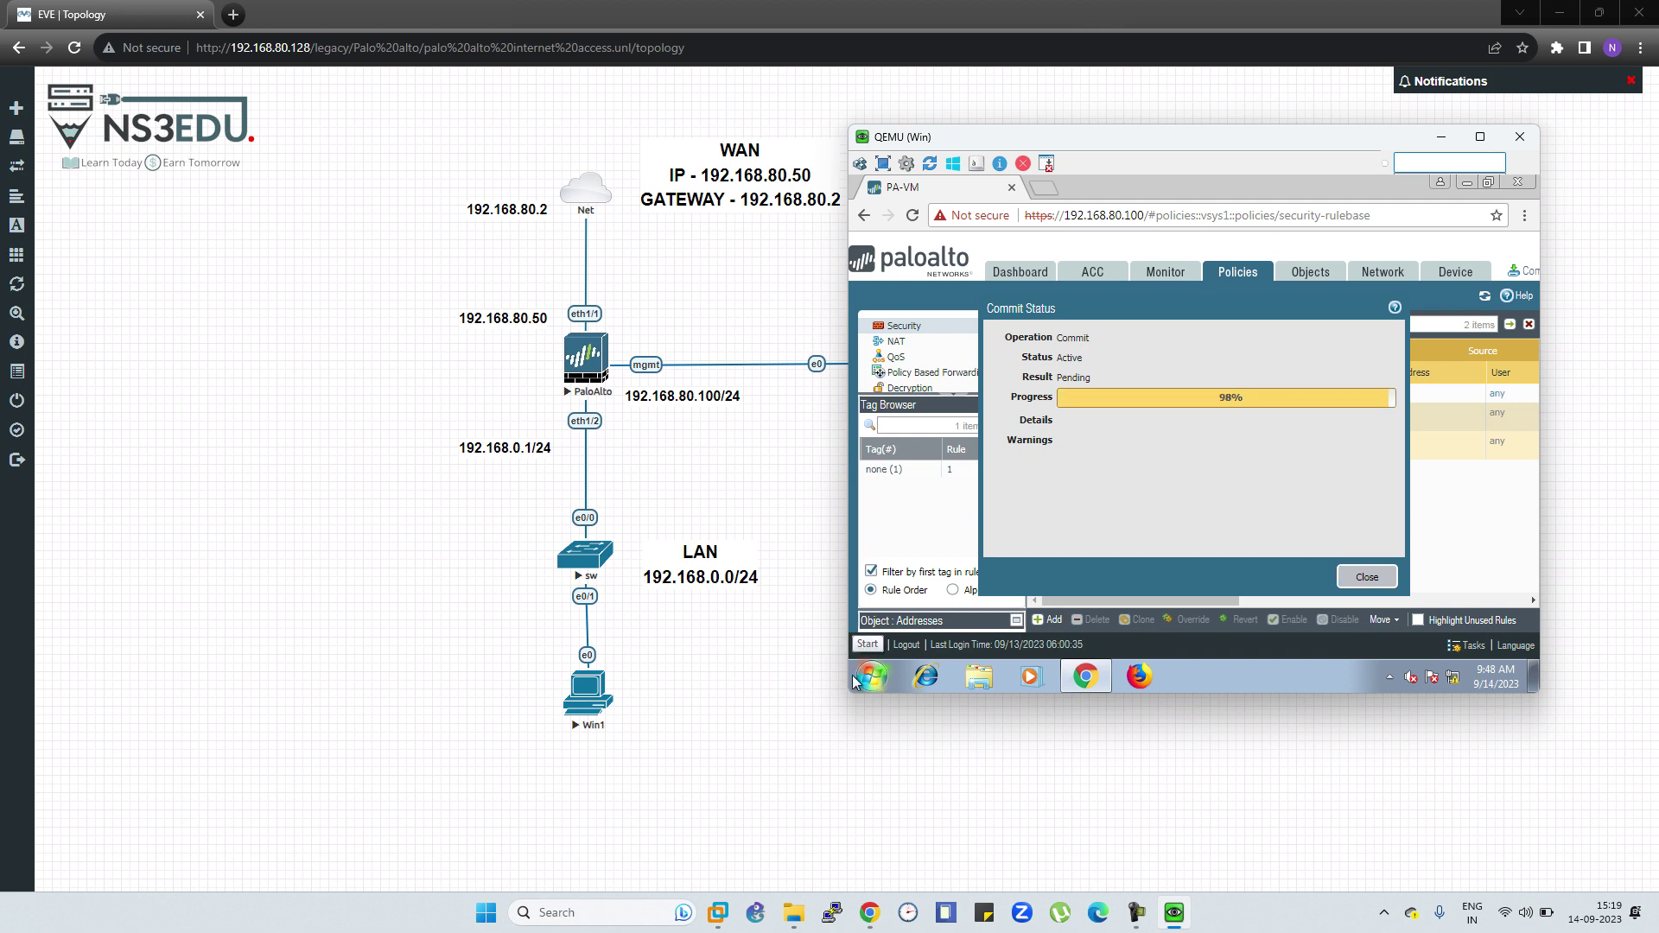
left_click(830, 644)
- Open the Win1 PC console and launch a command prompt with cmd
left_click(586, 356)
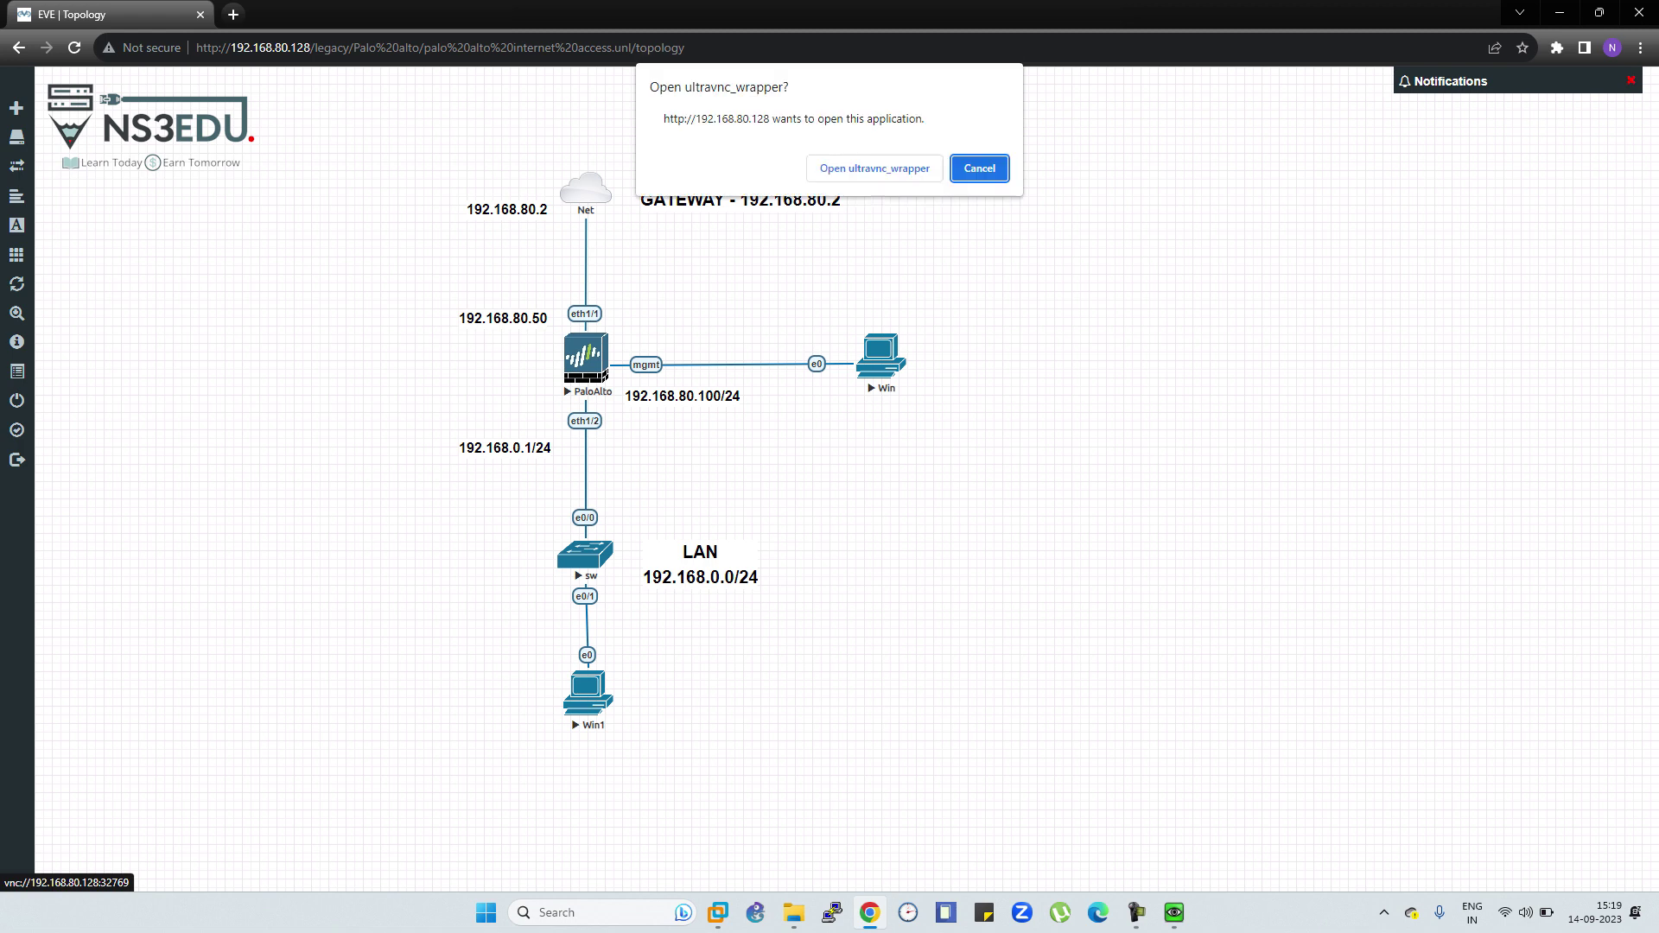
left_click(875, 168)
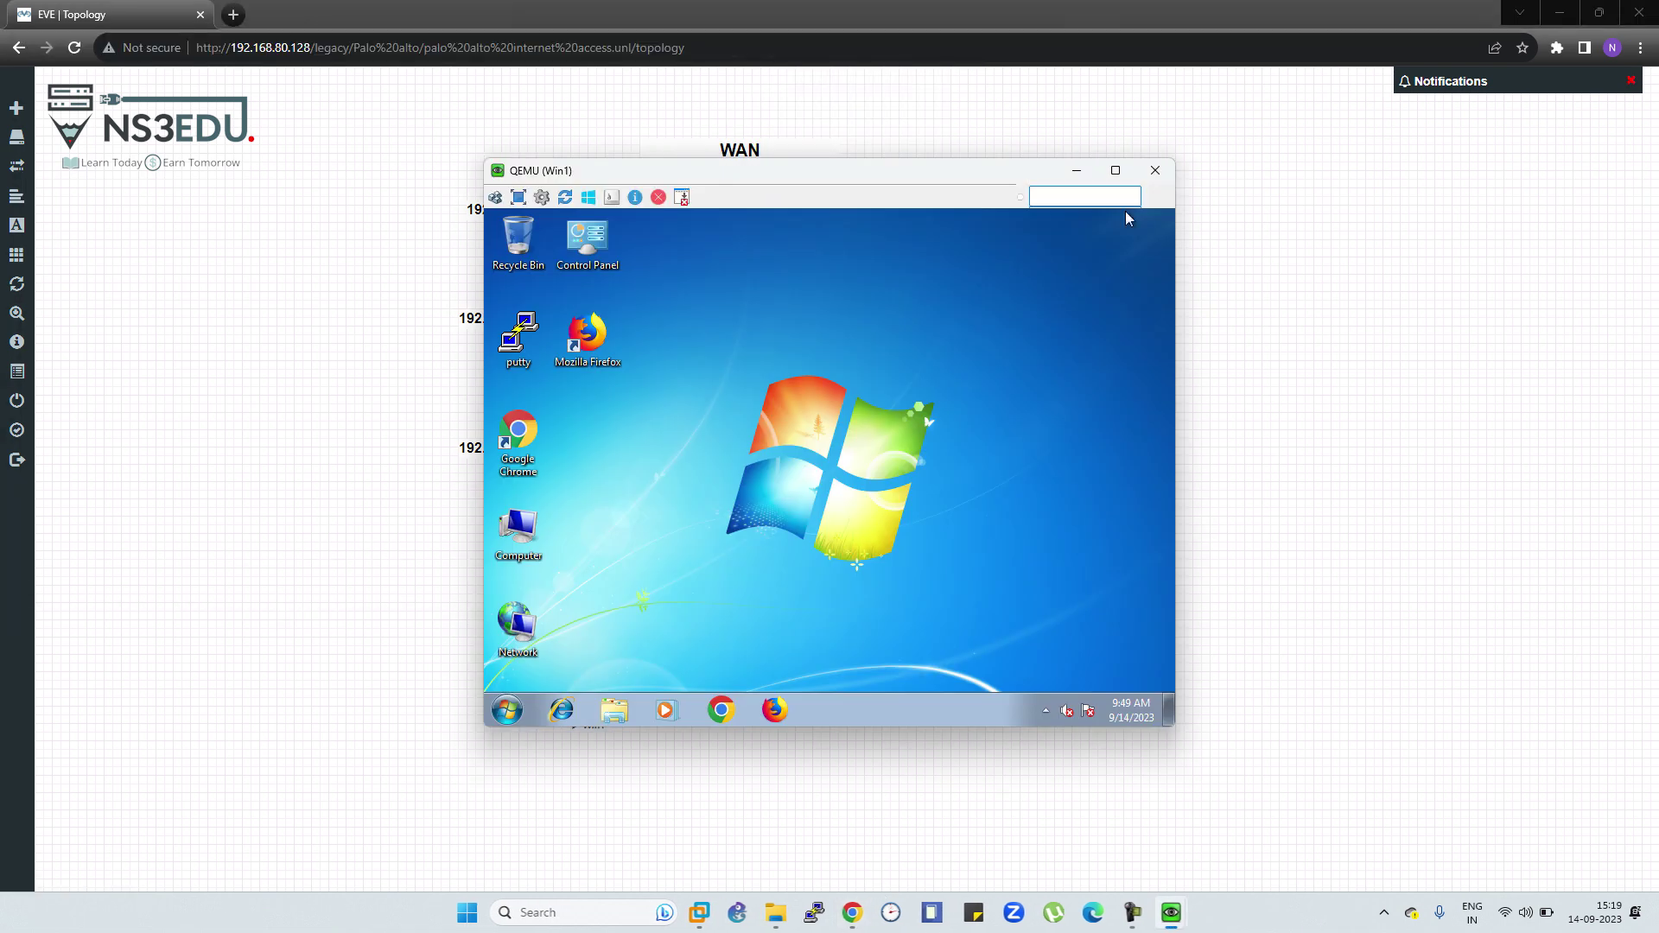
left_click(508, 714)
type("cmd")
key("Return")
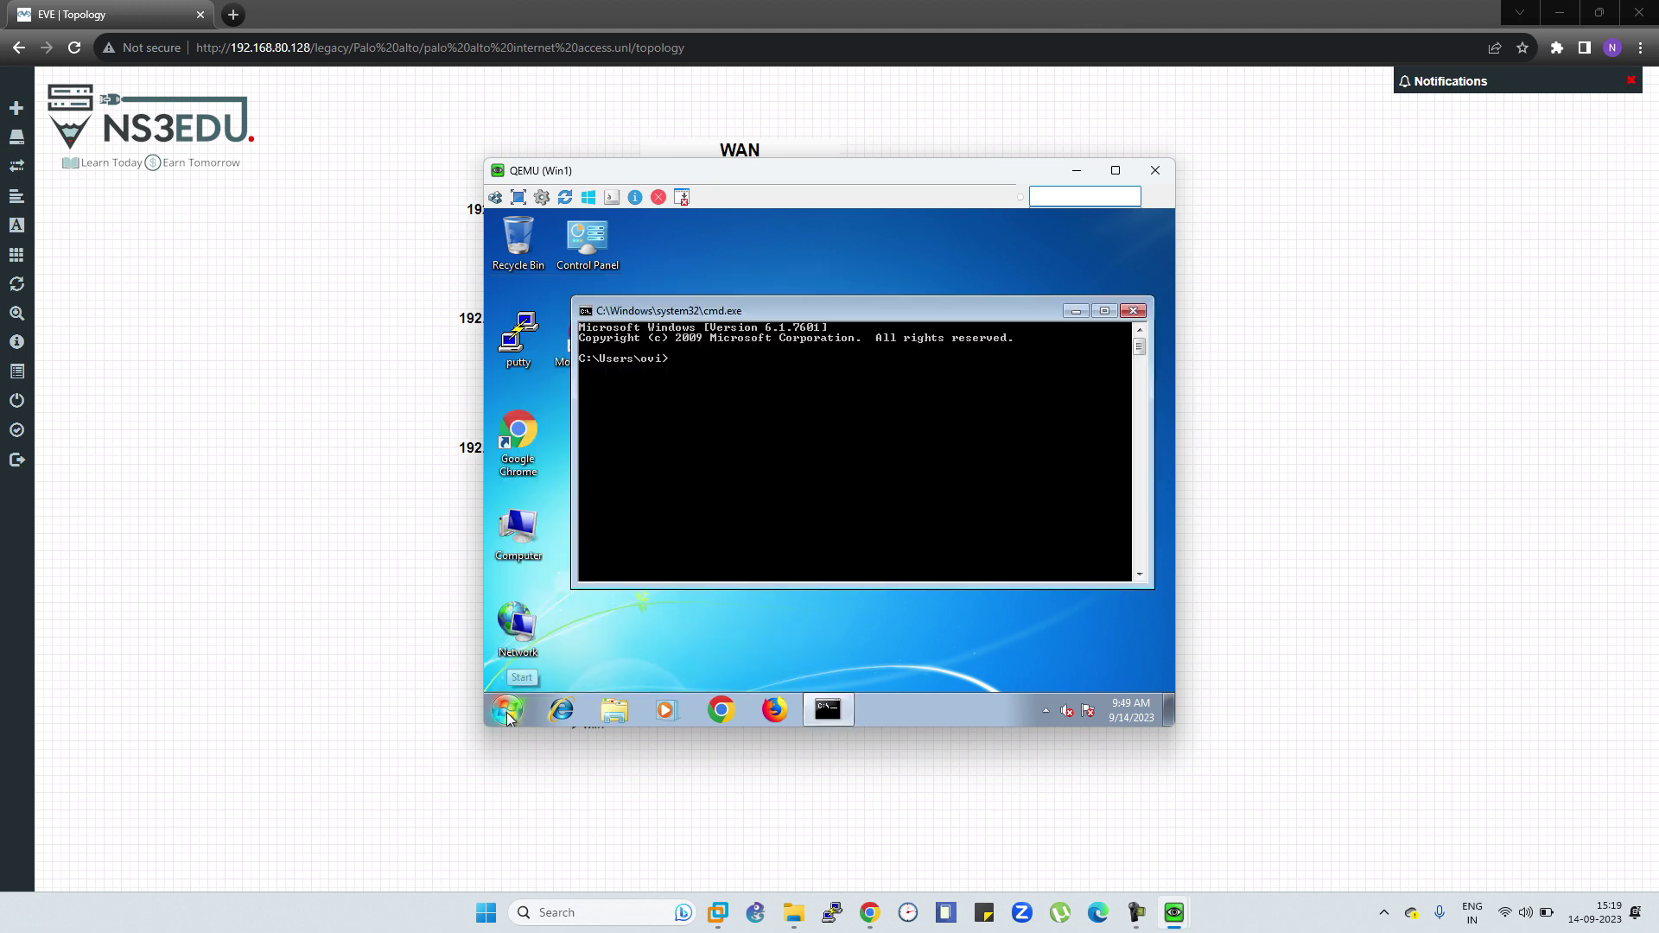
left_click_drag(868, 170, 1176, 162)
- Ping the gateway 192.168.80.2, then ping 8.8.8.8 to confirm replies
type("ping 192.")
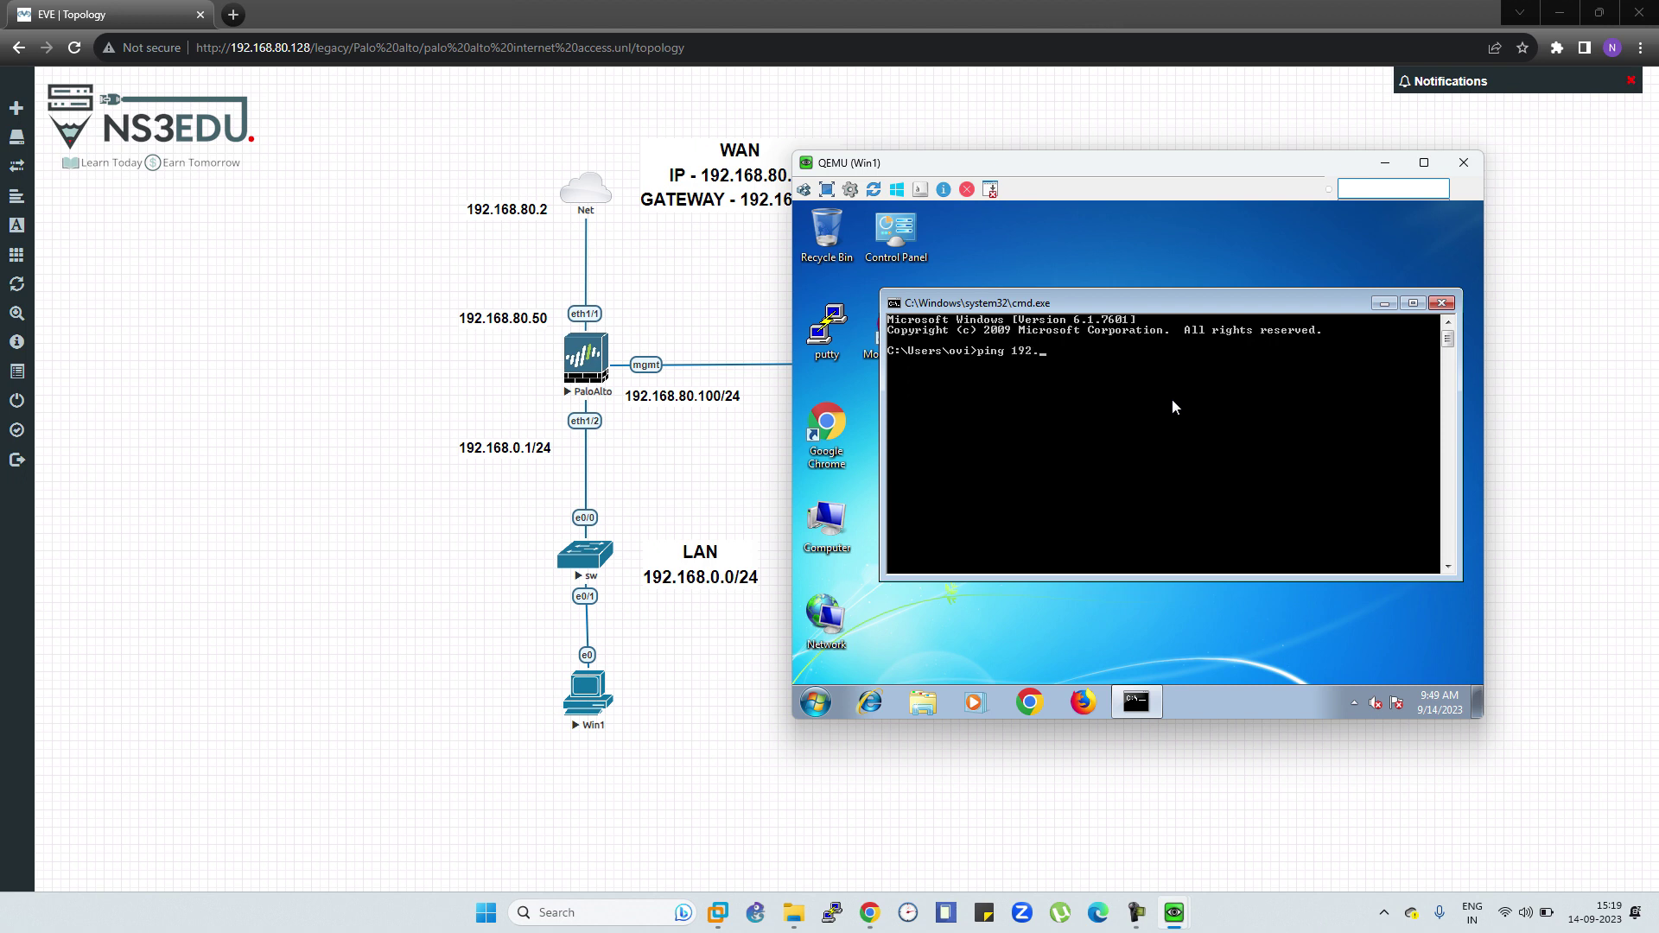
type("168.80.2")
key("Return")
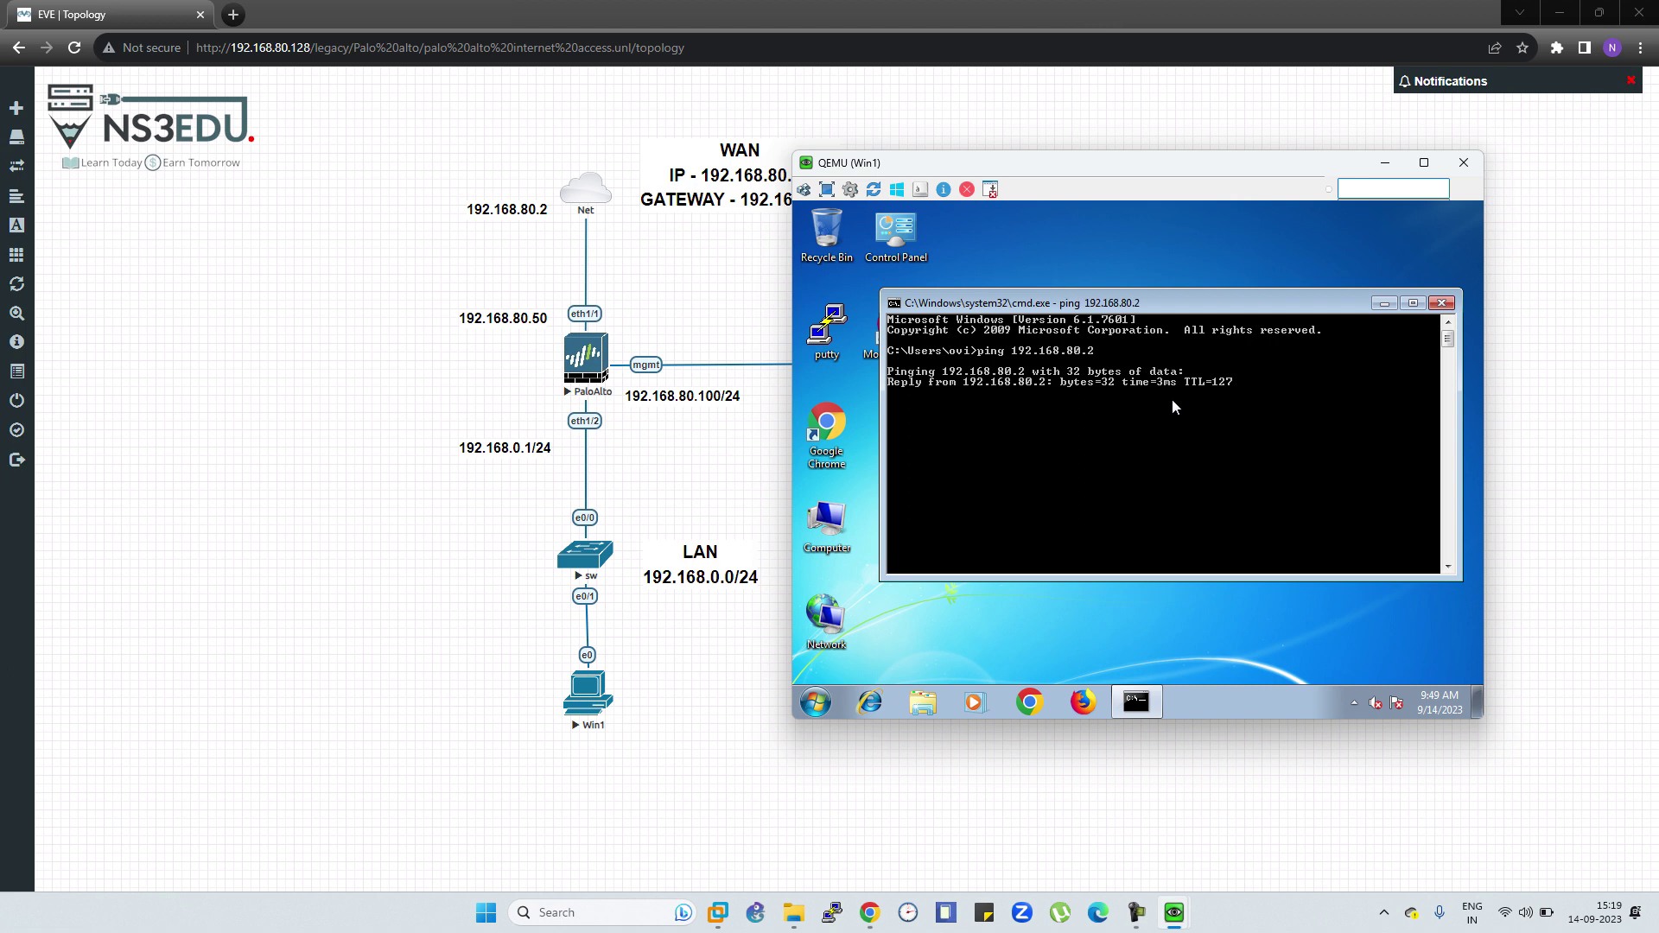
key("ctrl+c")
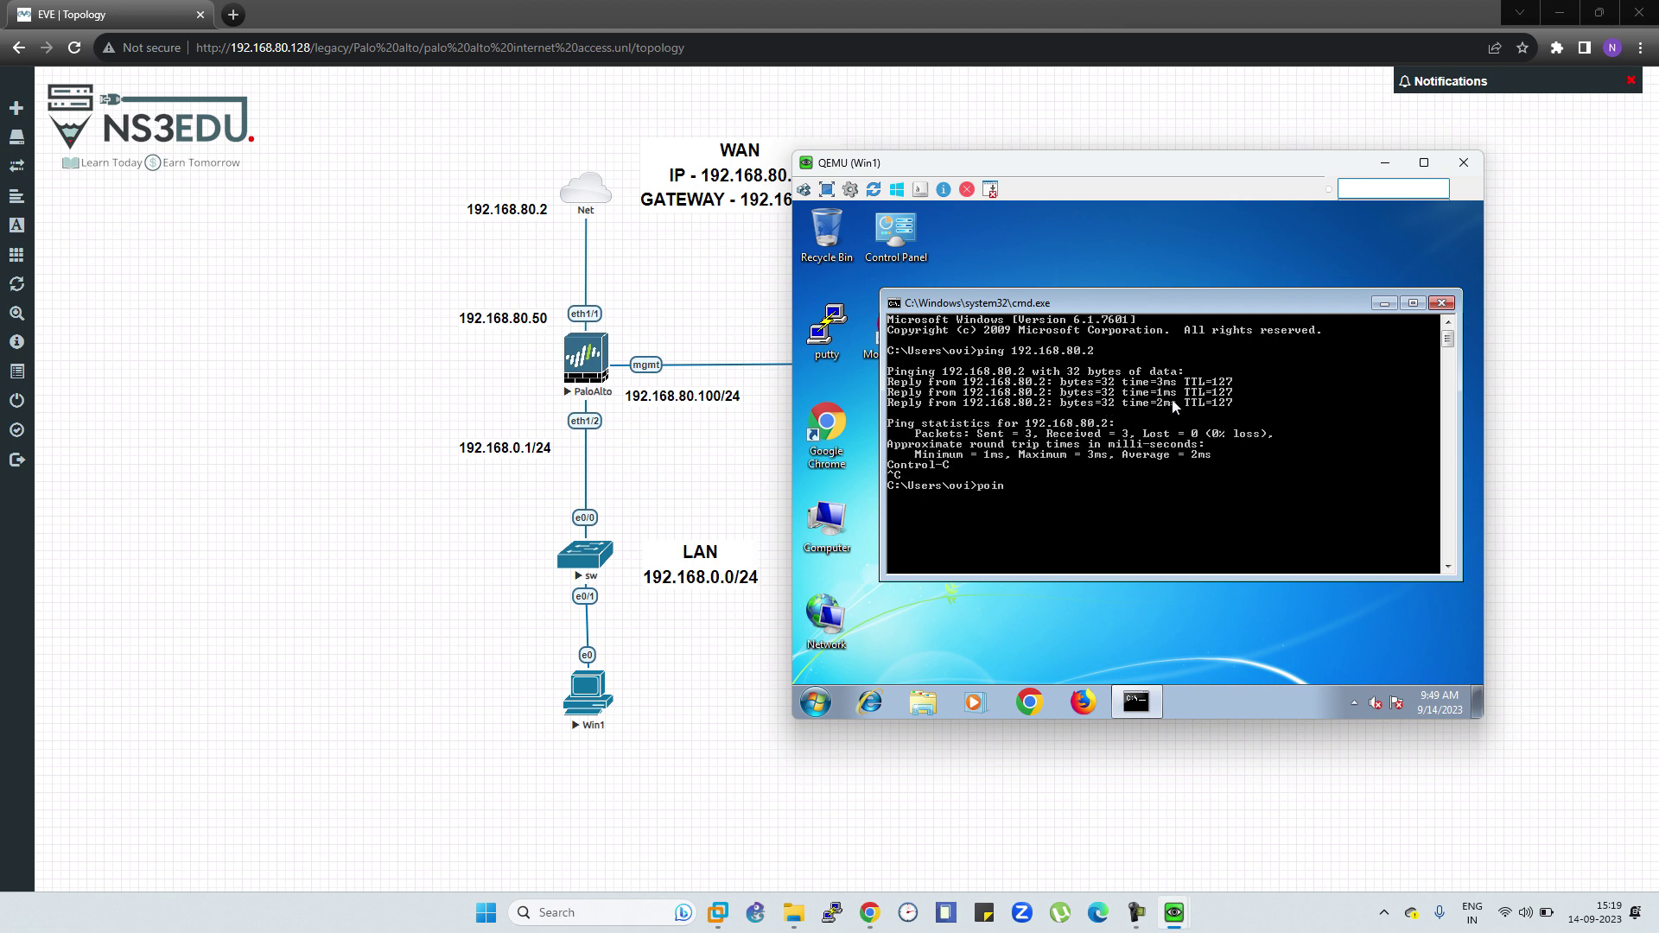
type("pp")
key("BackSpace")
type("ing 8.8.8.8")
key("Return")
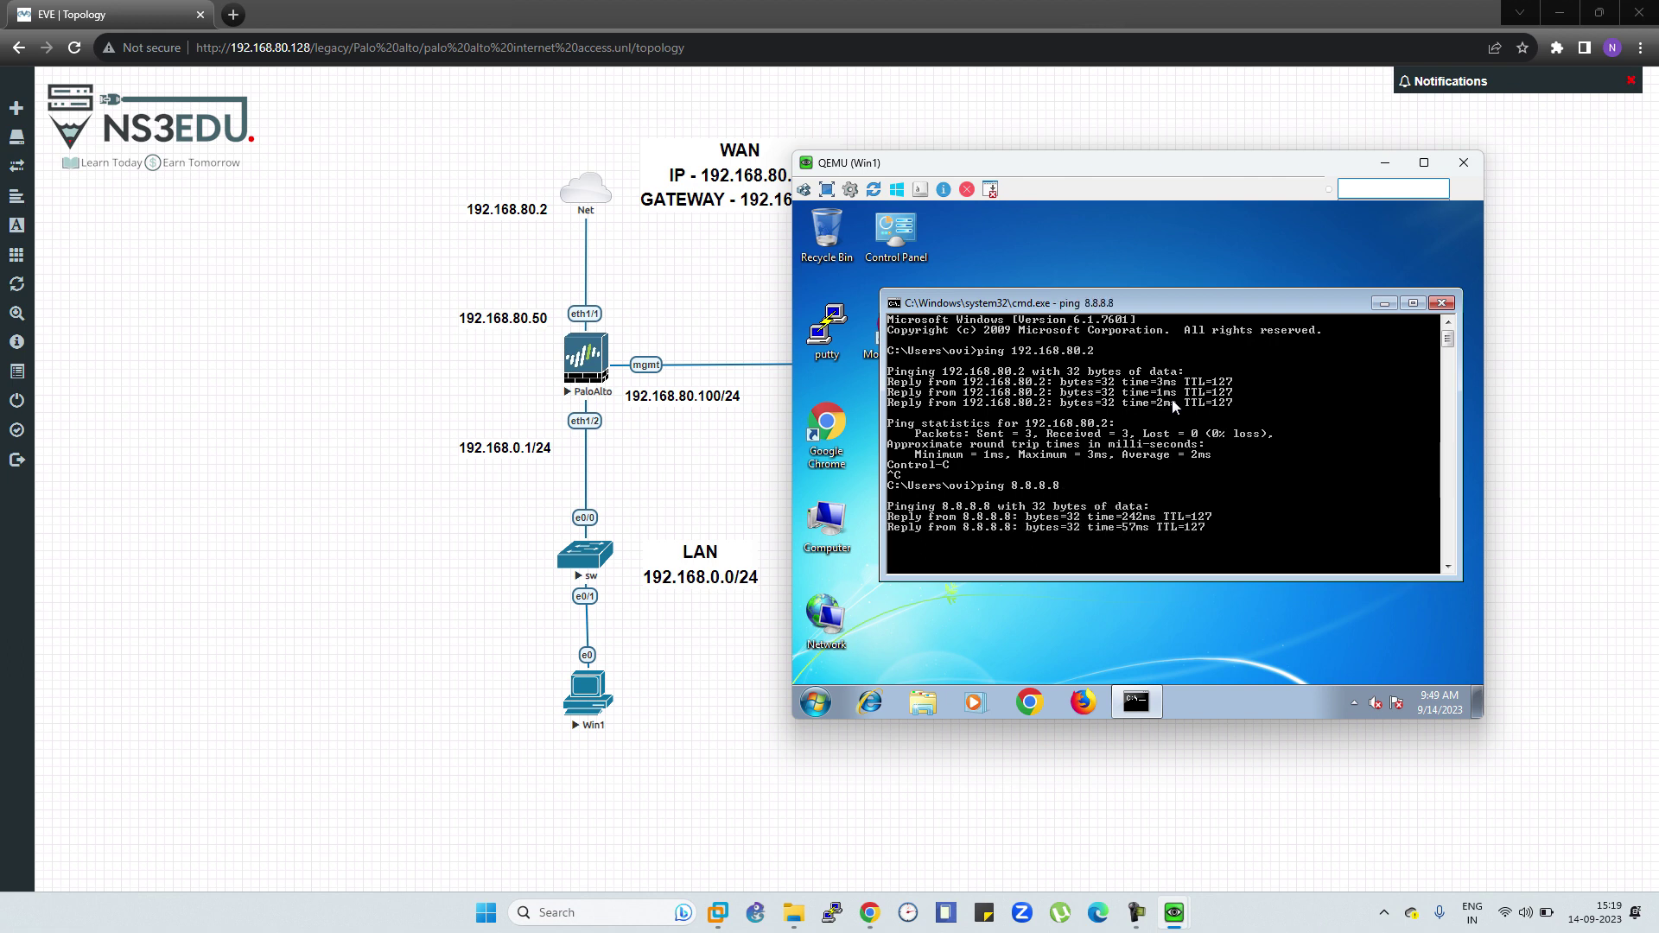
key("Return")
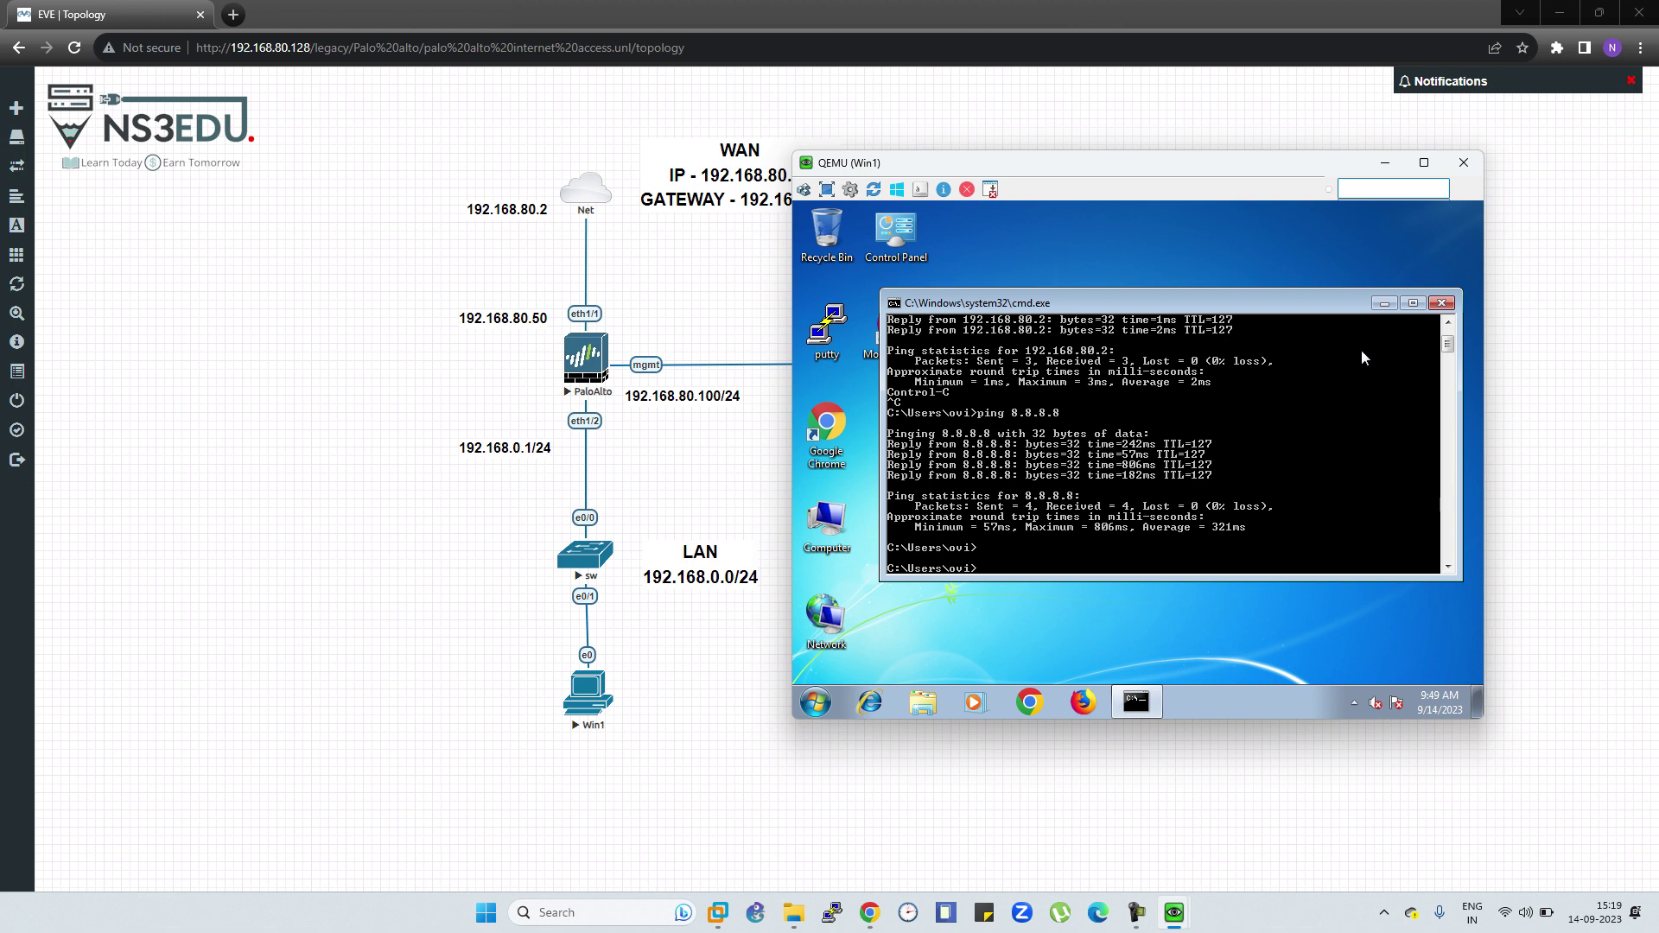